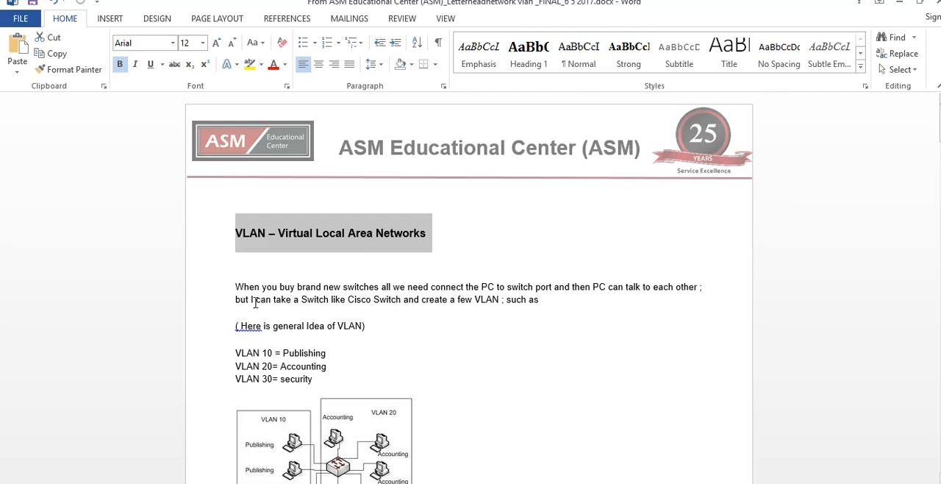
Read the VLAN introduction, the example VLAN diagram and the sample "show vlan brief" output for an unconfigured Cisco switch
{"action": "left_click_drag", "start_coordinate": [236, 287], "coordinate": [706, 287]}
{"action": "left_click_drag", "start_coordinate": [298, 298], "coordinate": [564, 300]}
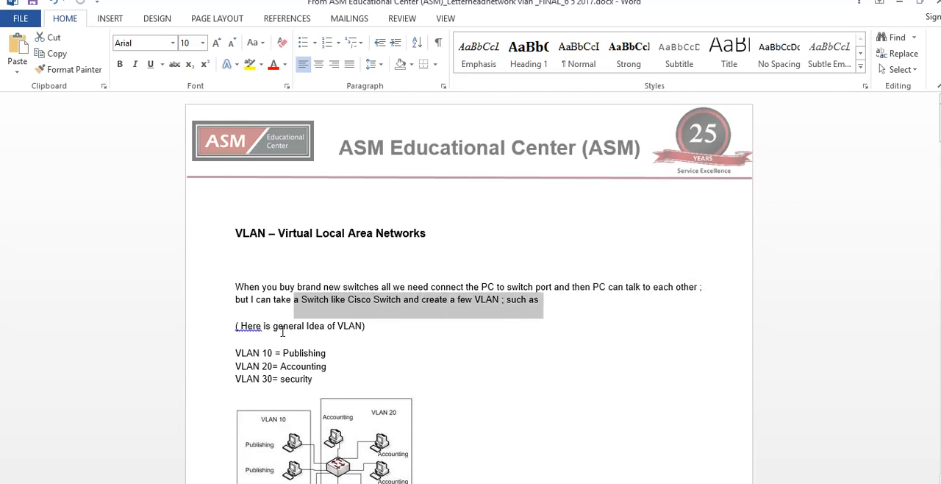
{"action": "left_click", "coordinate": [517, 448]}
{"action": "scroll", "coordinate": [515, 446], "scroll_direction": "down", "scroll_amount": 3}
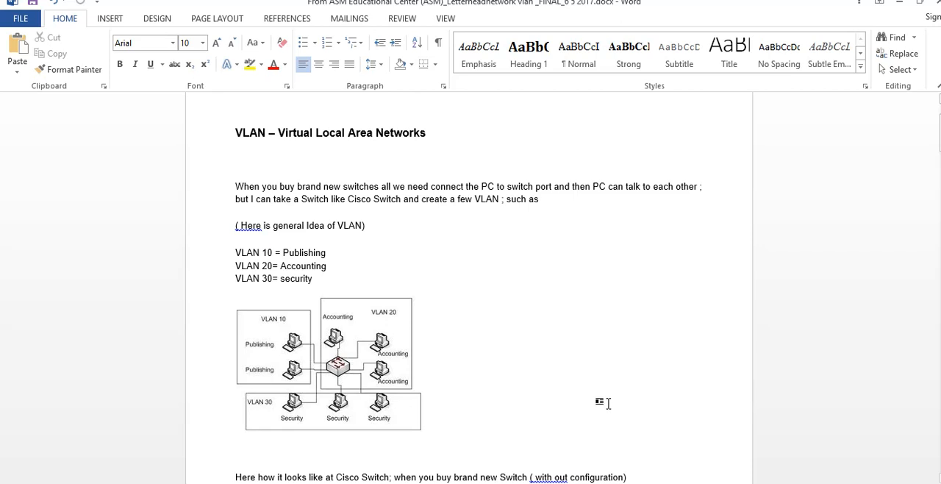
{"action": "scroll", "coordinate": [607, 400], "scroll_direction": "down", "scroll_amount": 1}
{"action": "left_click_drag", "start_coordinate": [321, 444], "coordinate": [458, 435]}
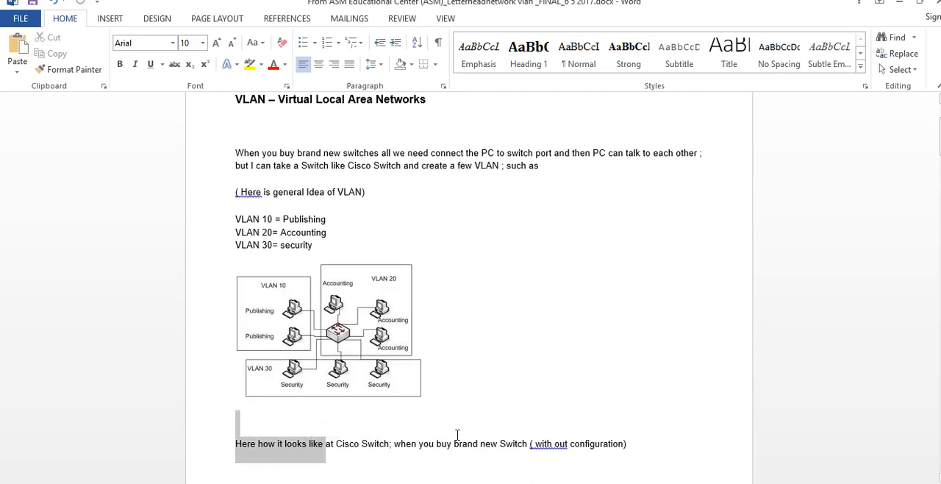
{"action": "left_click_drag", "start_coordinate": [563, 434], "coordinate": [641, 442]}
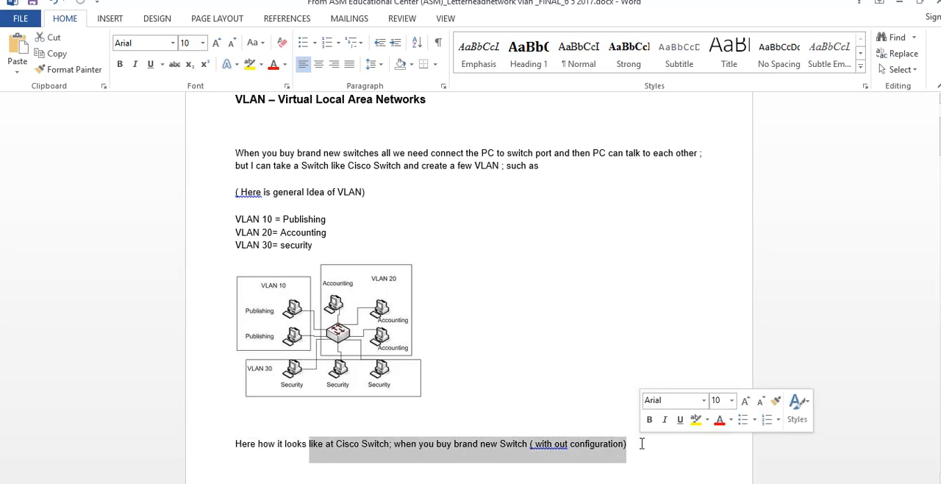
{"action": "scroll", "coordinate": [639, 445], "scroll_direction": "down", "scroll_amount": 5}
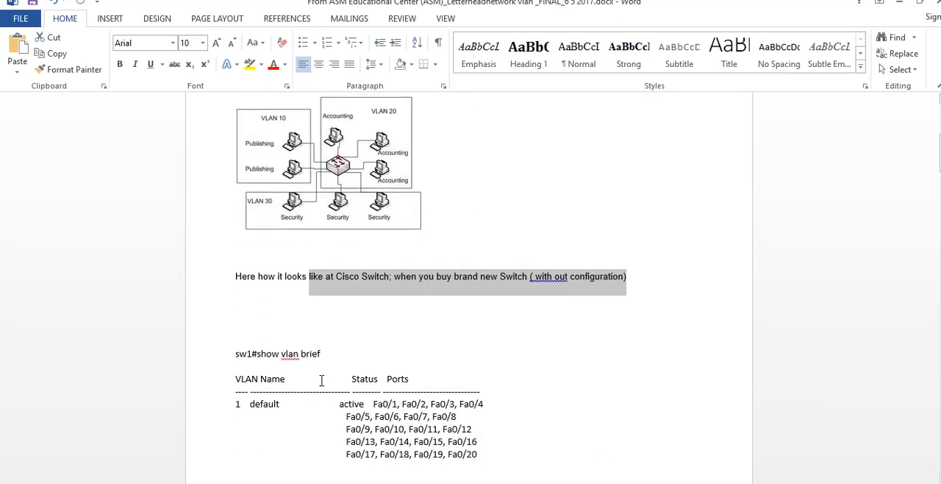
{"action": "left_click_drag", "start_coordinate": [229, 355], "coordinate": [337, 353]}
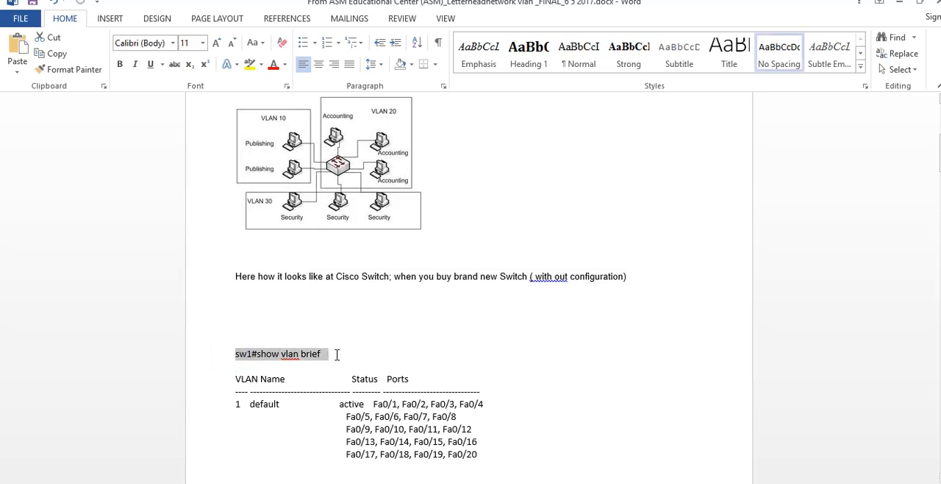
{"action": "scroll", "coordinate": [342, 359], "scroll_direction": "down", "scroll_amount": 2}
{"action": "scroll", "coordinate": [434, 362], "scroll_direction": "down", "scroll_amount": 1}
{"action": "left_click_drag", "start_coordinate": [478, 359], "coordinate": [237, 313]}
{"action": "left_click", "coordinate": [599, 482]}
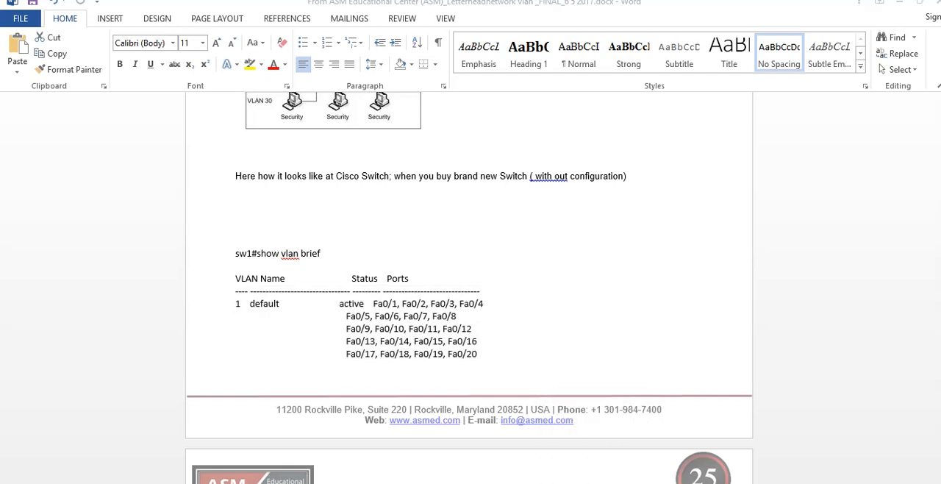
Minimize the Word document and switch to Cisco Packet Tracer, repositioning its window on the desktop
{"action": "left_click", "coordinate": [895, 7]}
{"action": "left_click", "coordinate": [442, 138]}
{"action": "left_click_drag", "start_coordinate": [444, 76], "coordinate": [391, 33]}
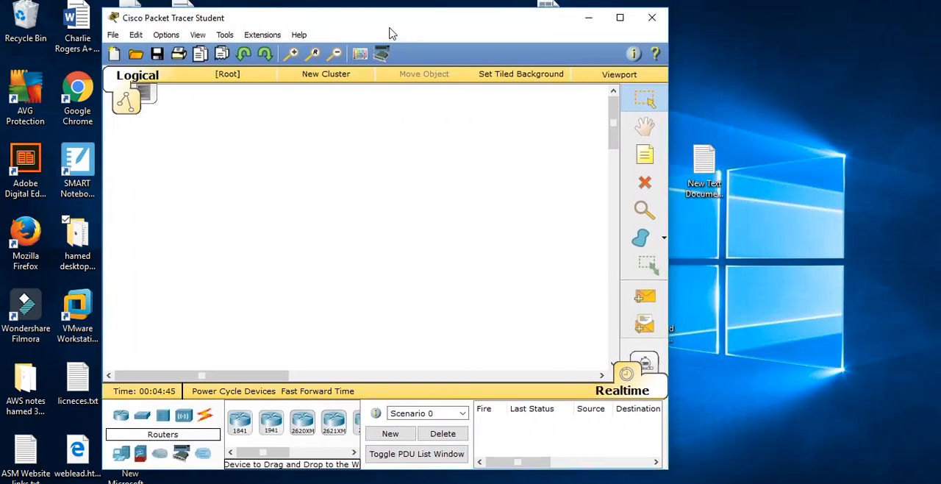
Add a 2950T-24 switch to the empty logical workspace and rename it Switch1
{"action": "left_click", "coordinate": [119, 417]}
{"action": "left_click", "coordinate": [142, 416]}
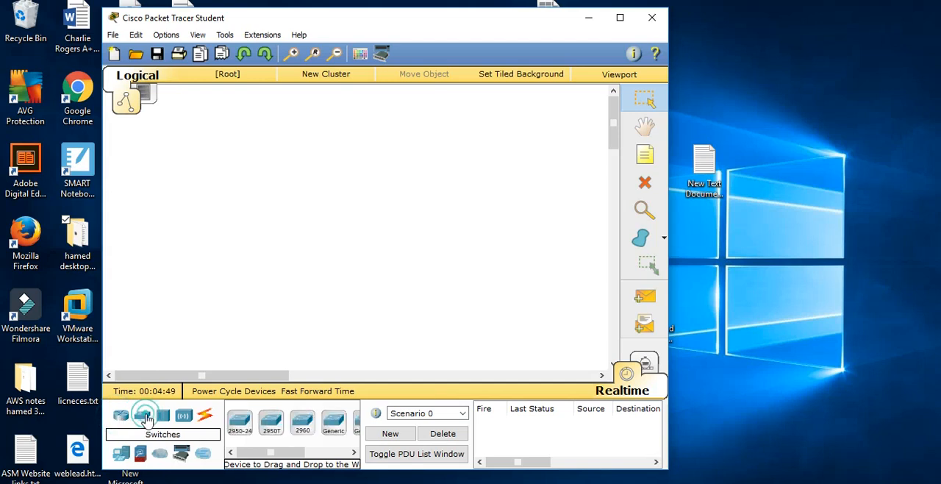
{"action": "left_click", "coordinate": [204, 416]}
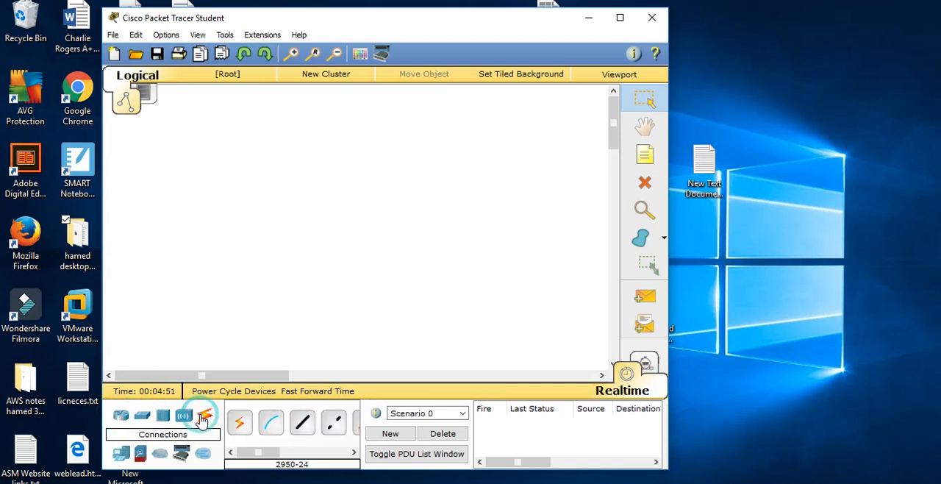
{"action": "left_click", "coordinate": [141, 416]}
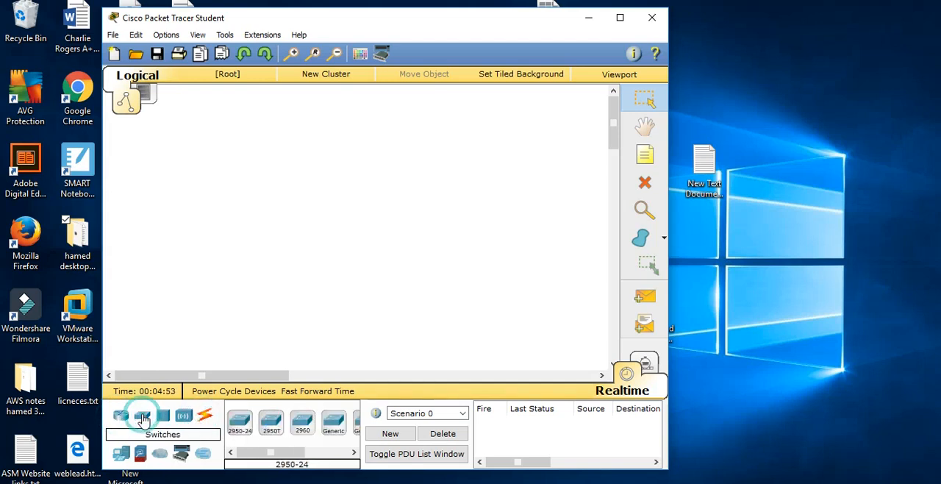
{"action": "left_click", "coordinate": [270, 422]}
{"action": "left_click", "coordinate": [268, 196]}
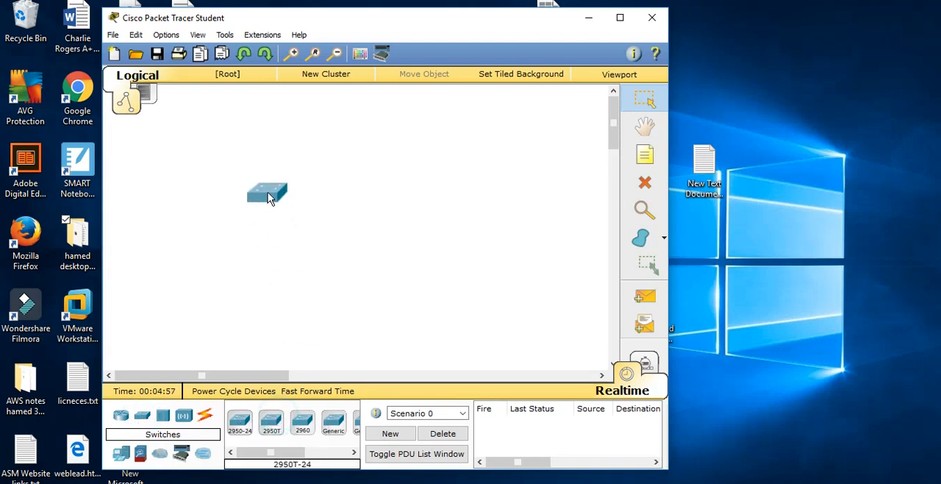
{"action": "left_click", "coordinate": [283, 216]}
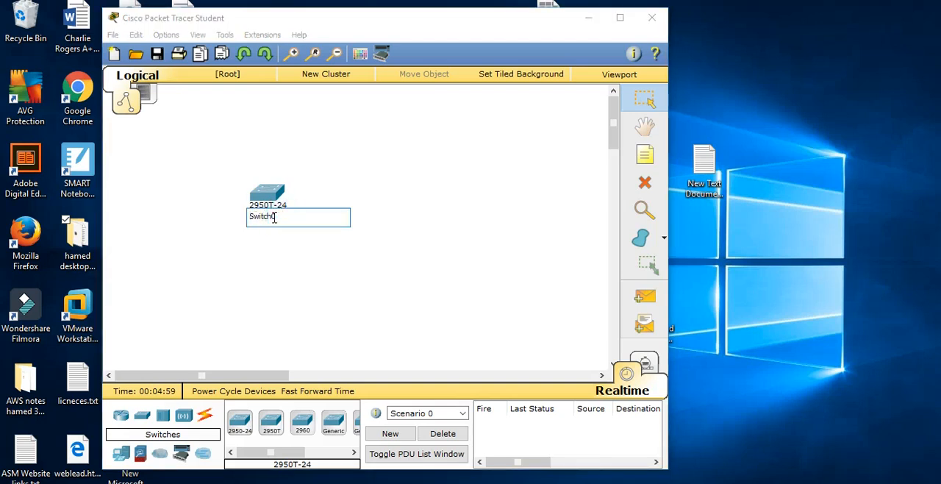
{"action": "left_click", "coordinate": [300, 248]}
View Switch1's IOS command line interface while it boots, and return to the logical workspace
{"action": "left_click", "coordinate": [268, 193]}
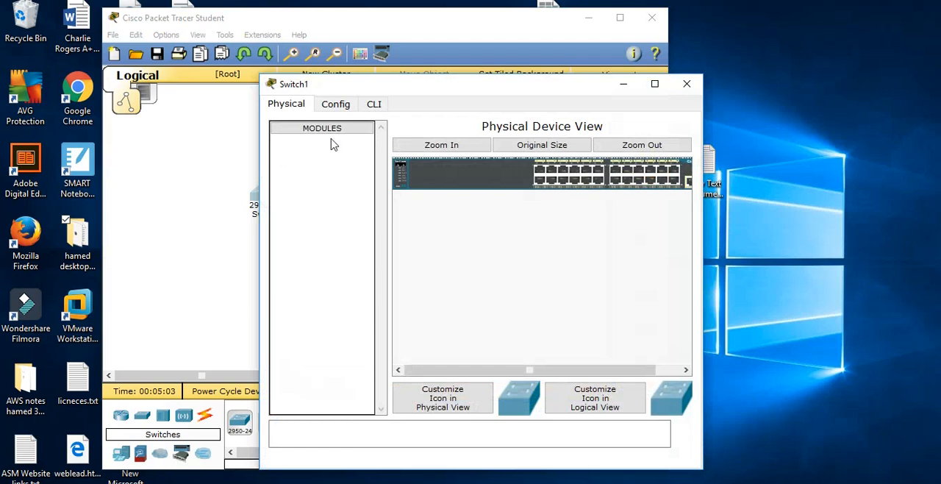
{"action": "left_click", "coordinate": [382, 106]}
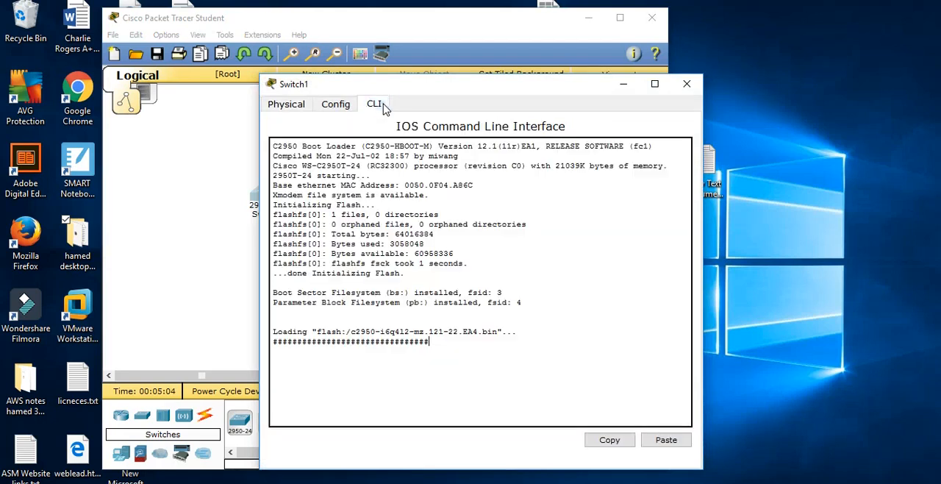
{"action": "left_click", "coordinate": [207, 170]}
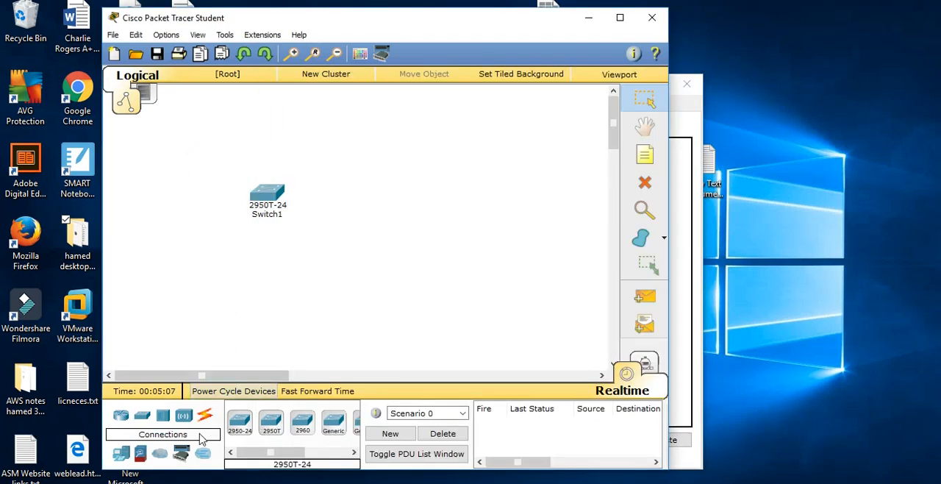
Place a PC below and to the left of Switch1 and rename it PC1
{"action": "left_click_drag", "start_coordinate": [121, 455], "coordinate": [140, 324]}
{"action": "left_click", "coordinate": [139, 324]}
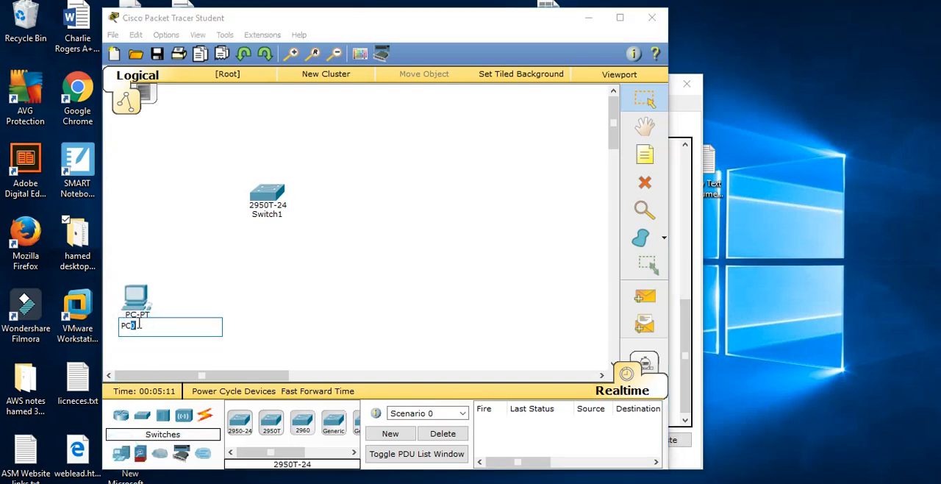
{"action": "type", "text": "1"}
{"action": "left_click", "coordinate": [252, 333]}
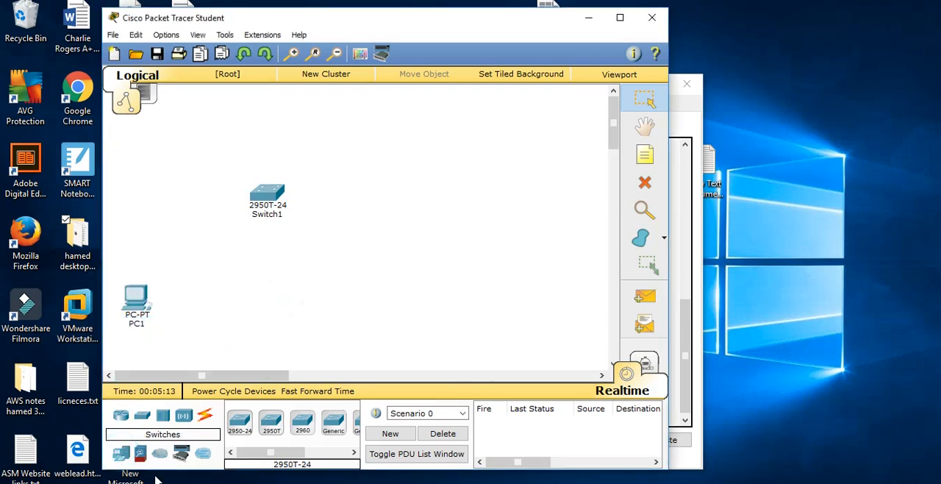
Add PC2 beside PC1, and place two more PCs below and to the right of the switch, naming the first one PC4
{"action": "left_click_drag", "start_coordinate": [121, 454], "coordinate": [183, 296]}
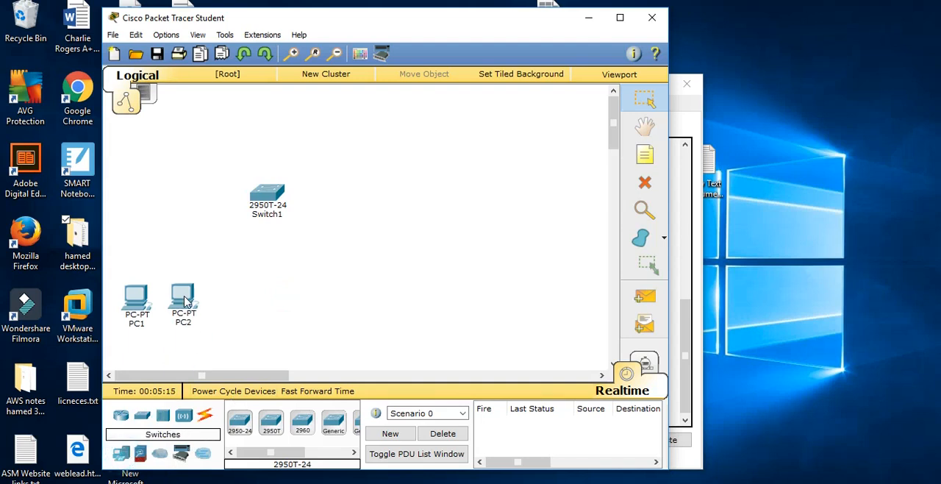
{"action": "left_click_drag", "start_coordinate": [121, 454], "coordinate": [349, 288]}
{"action": "left_click", "coordinate": [357, 314]}
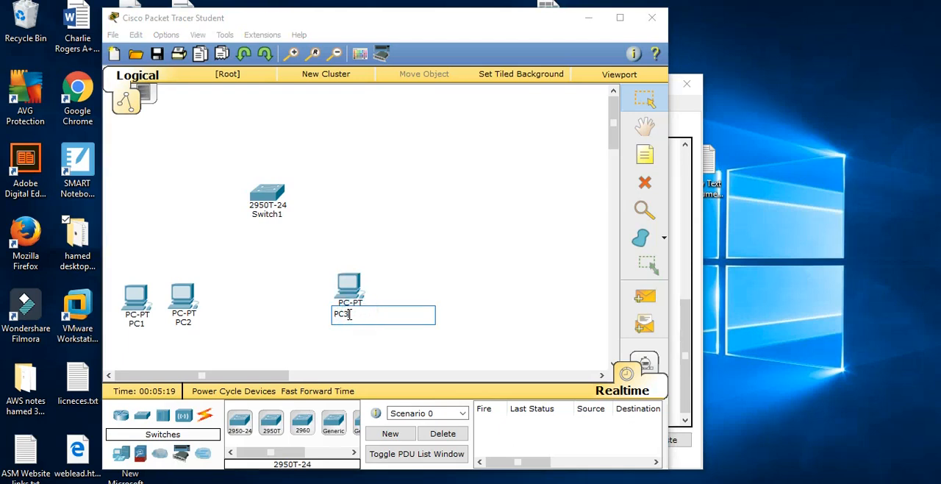
{"action": "type", "text": "4"}
{"action": "left_click_drag", "start_coordinate": [120, 454], "coordinate": [402, 304]}
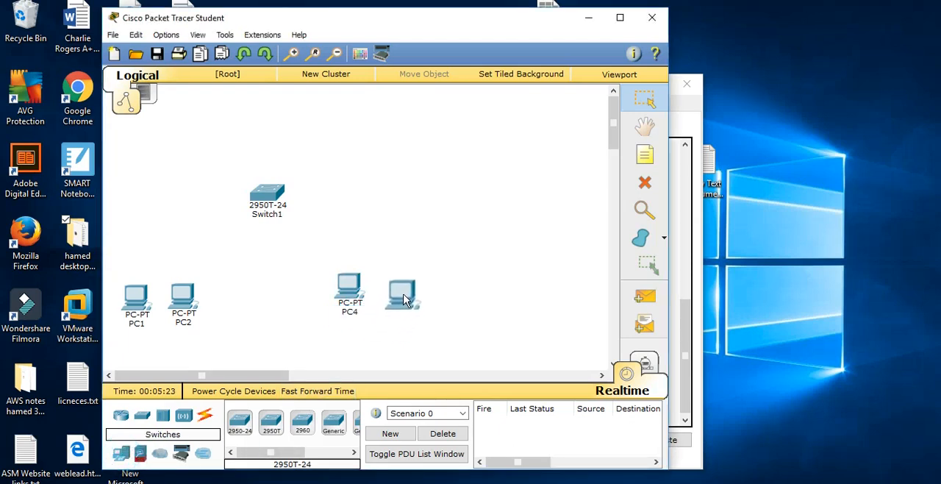
Add a note below PC1 and PC2 reading 10.10.10.0/24, 255.255.255.0 and 10.10.10.100 DG on separate lines
{"action": "left_click", "coordinate": [645, 153]}
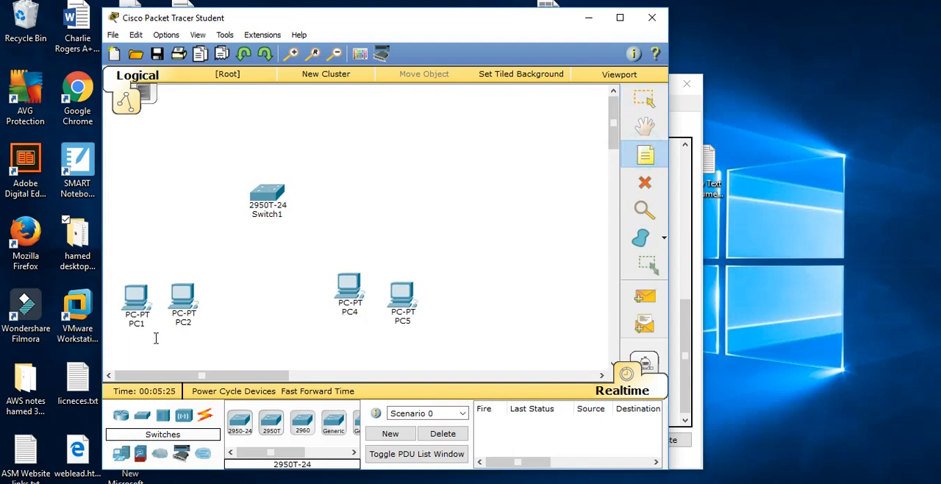
{"action": "left_click", "coordinate": [148, 337]}
{"action": "type", "text": "10.10.10.0/2"}
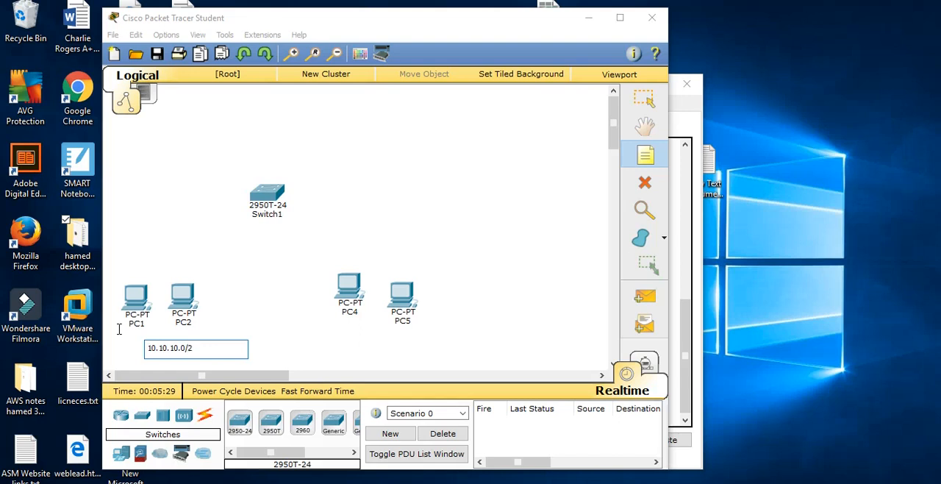
{"action": "type", "text": "4"}
{"action": "key", "text": "Return"}
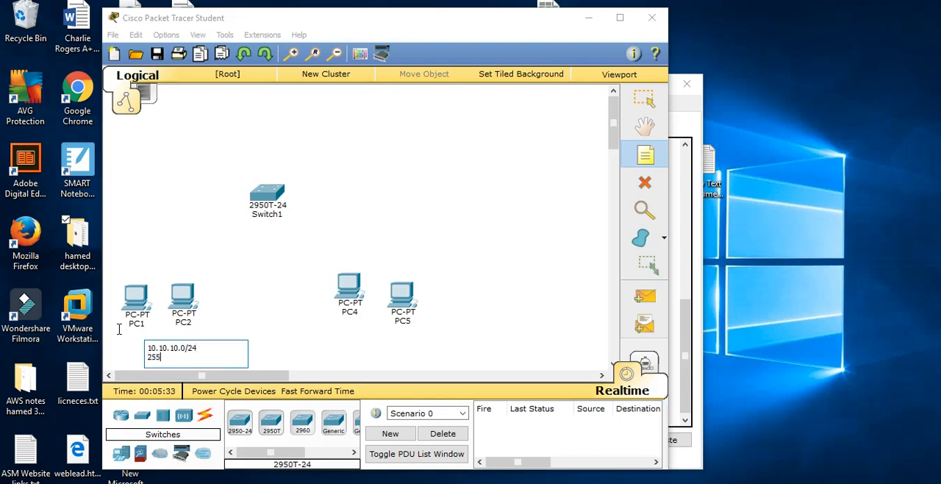
{"action": "type", "text": "255.255.255.0"}
{"action": "key", "text": "Return"}
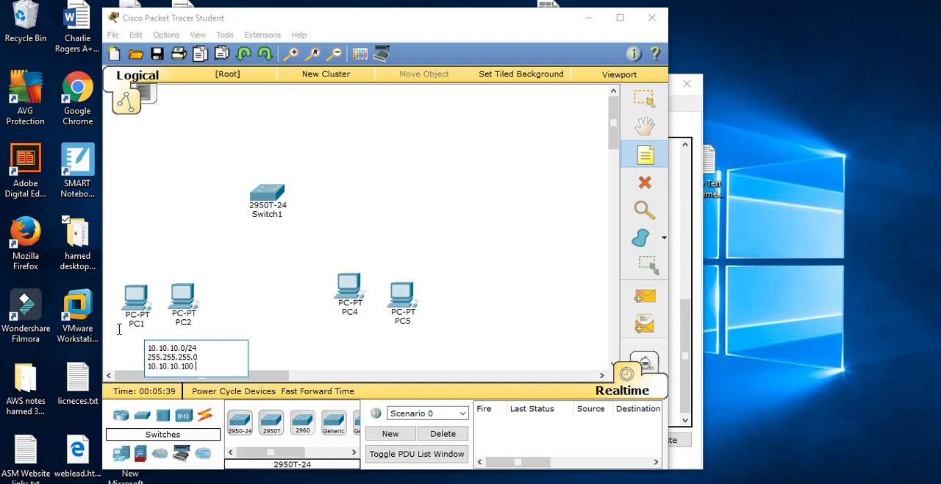
{"action": "left_click", "coordinate": [252, 344]}
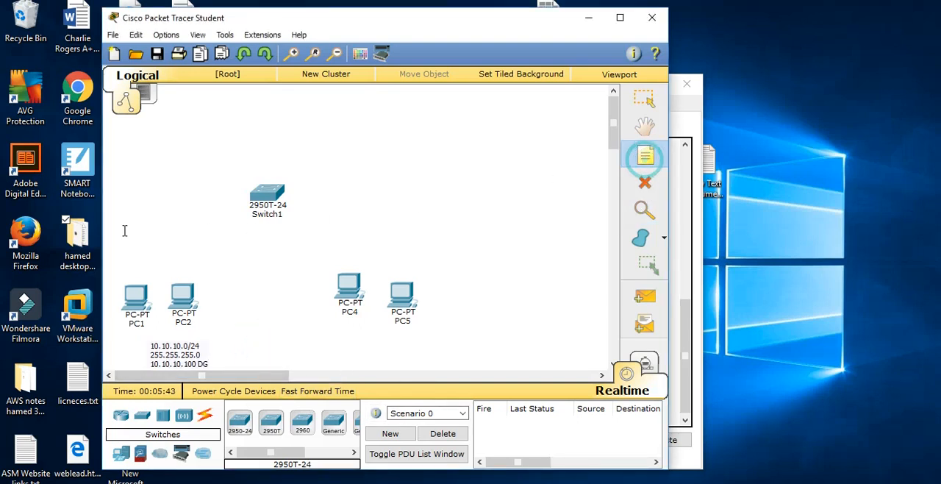
Label the host addresses with a .1 note above PC1 and a .2 note above PC2
{"action": "left_click", "coordinate": [124, 267]}
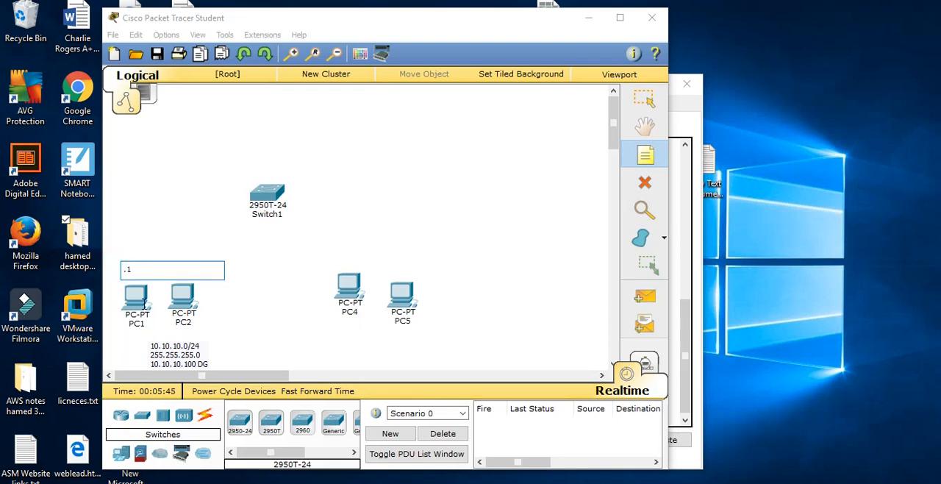
{"action": "left_click", "coordinate": [645, 154]}
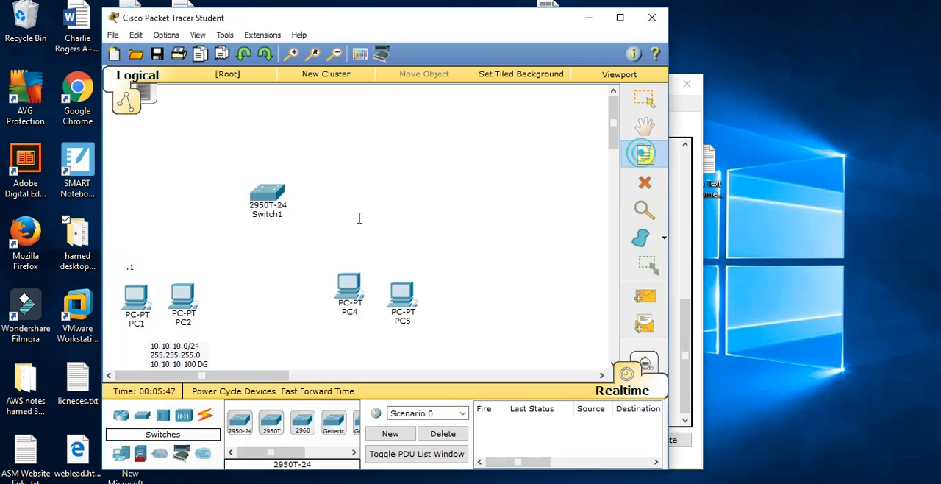
{"action": "left_click", "coordinate": [175, 265]}
{"action": "type", "text": ".2"}
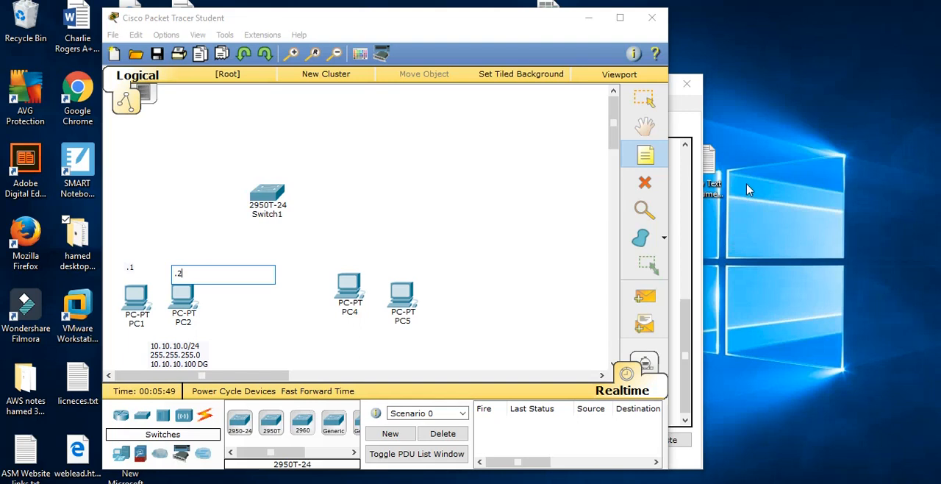
Label the host addresses with a .4 note above PC4 and a .5 note above PC5
{"action": "left_click", "coordinate": [645, 155]}
{"action": "left_click", "coordinate": [343, 248]}
{"action": "type", "text": ".4"}
{"action": "left_click", "coordinate": [645, 154]}
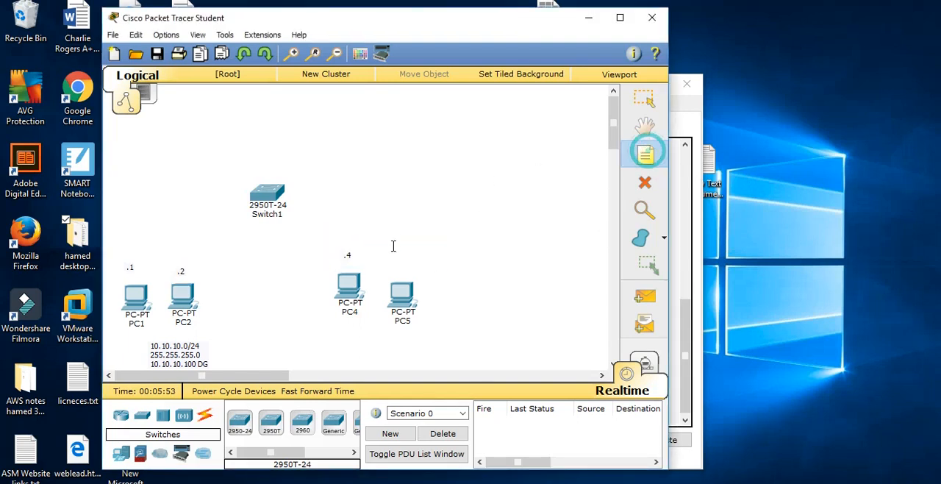
{"action": "left_click", "coordinate": [409, 263]}
{"action": "type", "text": ".5"}
{"action": "left_click", "coordinate": [543, 204]}
Add a note below PC4 and PC5 reading 20.20.20.0/24, 255.255.255.0 and 20.20.20.100 dg, and leave note placement
{"action": "left_click", "coordinate": [654, 158]}
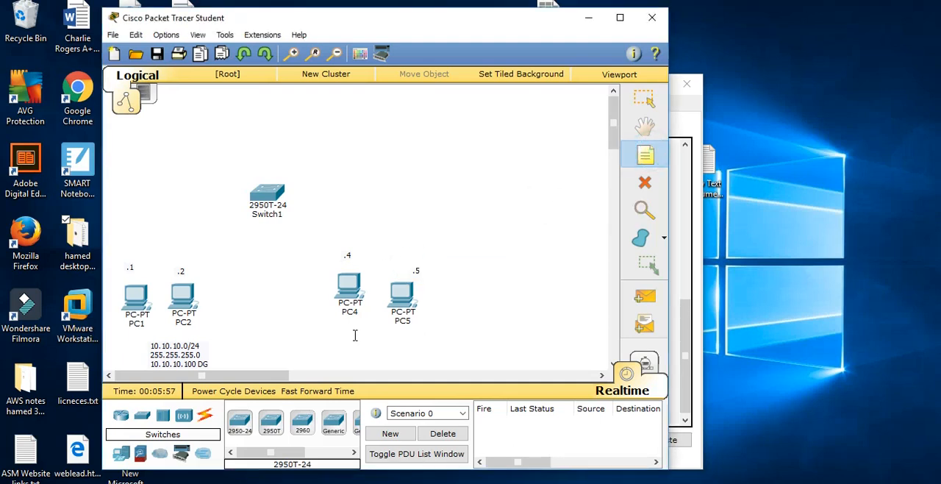
{"action": "left_click", "coordinate": [353, 333]}
{"action": "type", "text": "20.20.20"}
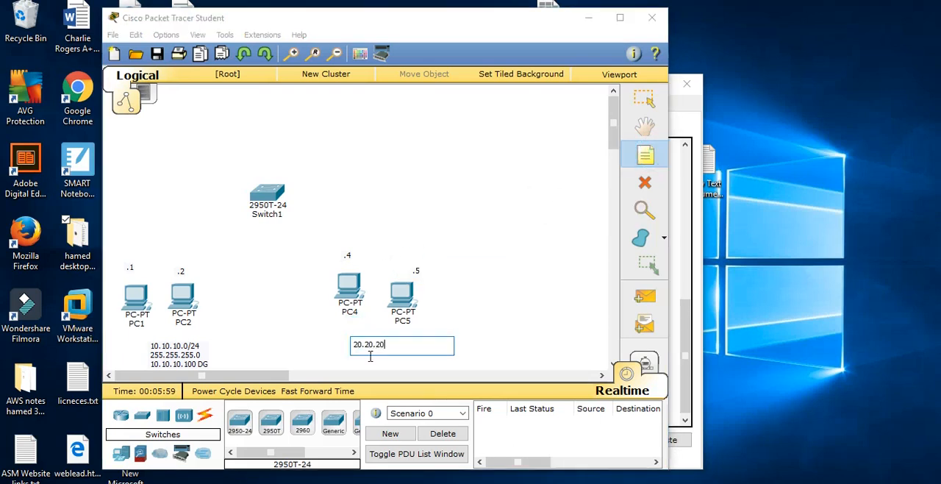
{"action": "type", "text": ".0/24"}
{"action": "key", "text": "Return"}
{"action": "type", "text": "255.255.255.0"}
{"action": "key", "text": "Return"}
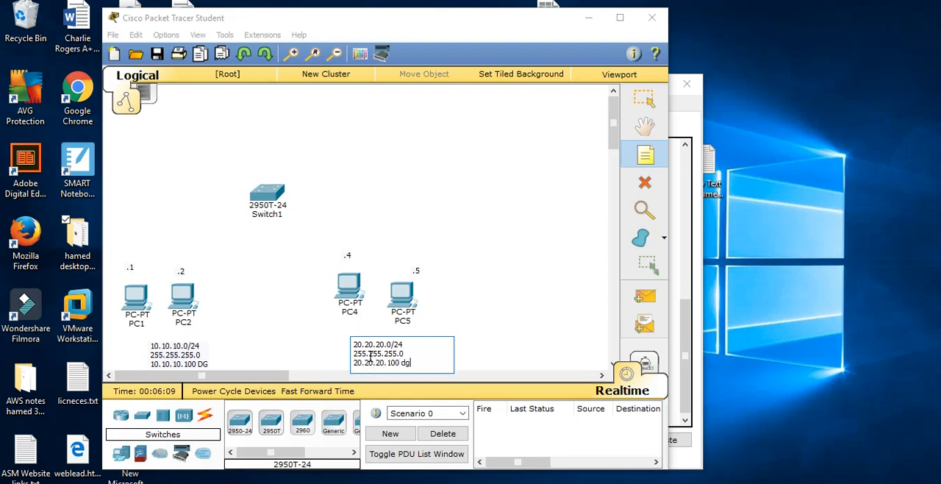
{"action": "left_click", "coordinate": [464, 283]}
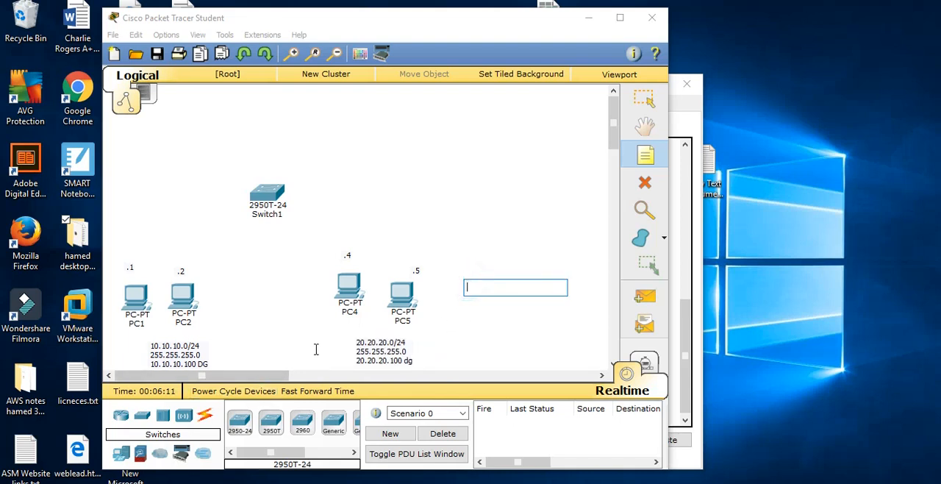
{"action": "key", "text": "Escape"}
Connect PC1 to FastEthernet0/1 on Switch1 with a copper straight-through cable
{"action": "left_click", "coordinate": [205, 416]}
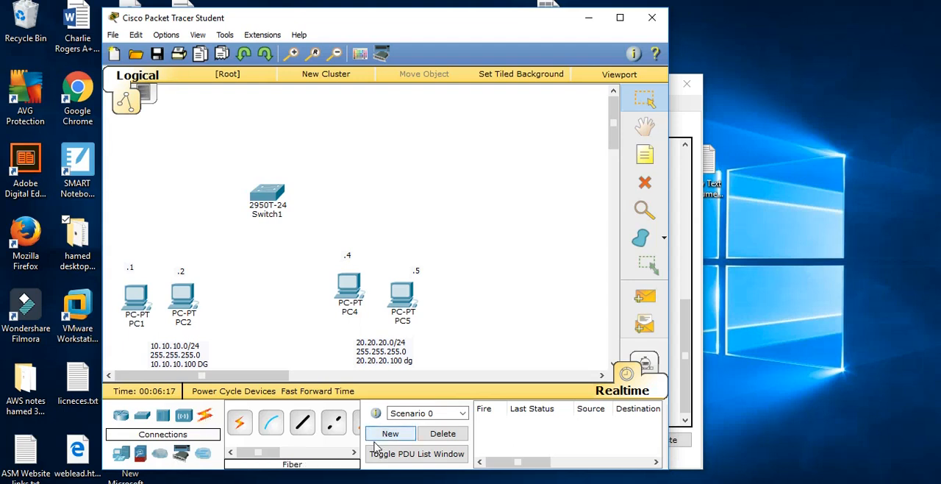
{"action": "left_click", "coordinate": [304, 425]}
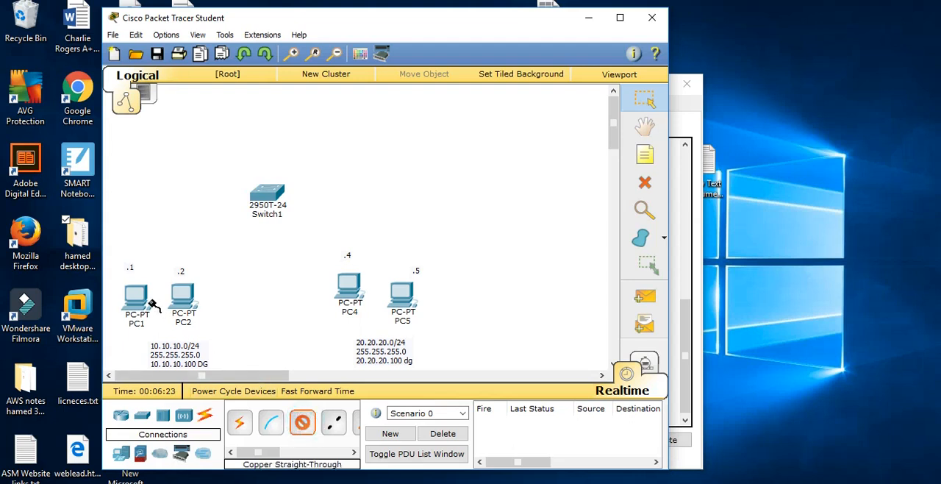
{"action": "left_click", "coordinate": [134, 292]}
{"action": "left_click", "coordinate": [151, 309]}
{"action": "left_click", "coordinate": [263, 198]}
{"action": "left_click", "coordinate": [352, 18]}
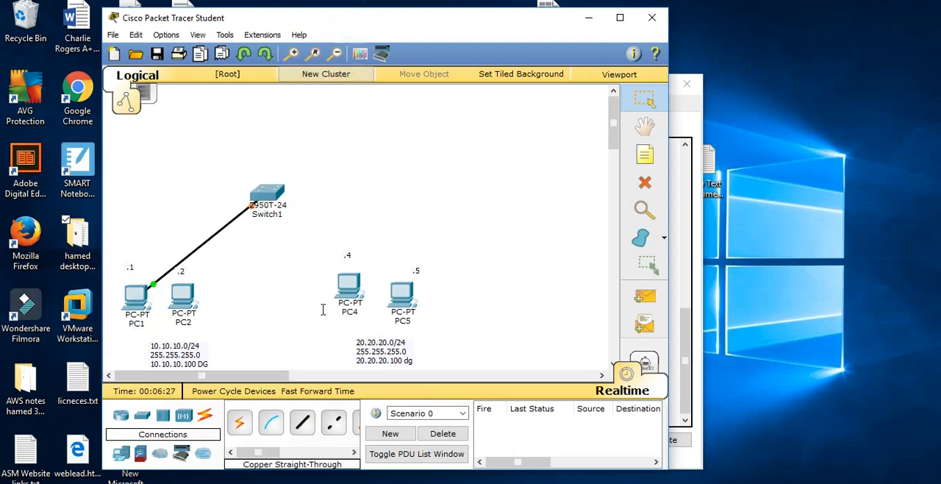
Connect PC2 to FastEthernet0/2 on Switch1 with a copper straight-through cable
{"action": "left_click", "coordinate": [302, 424]}
{"action": "left_click", "coordinate": [183, 296]}
{"action": "left_click", "coordinate": [207, 317]}
{"action": "left_click", "coordinate": [266, 195]}
{"action": "left_click", "coordinate": [327, 17]}
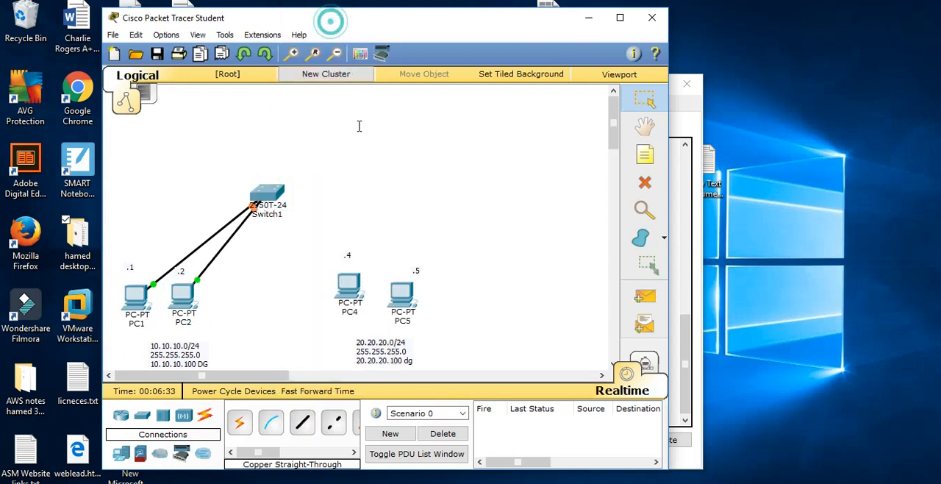
Connect PC4 to FastEthernet0/4 on Switch1 with a copper straight-through cable
{"action": "left_click", "coordinate": [302, 423]}
{"action": "left_click", "coordinate": [350, 286]}
{"action": "left_click", "coordinate": [363, 312]}
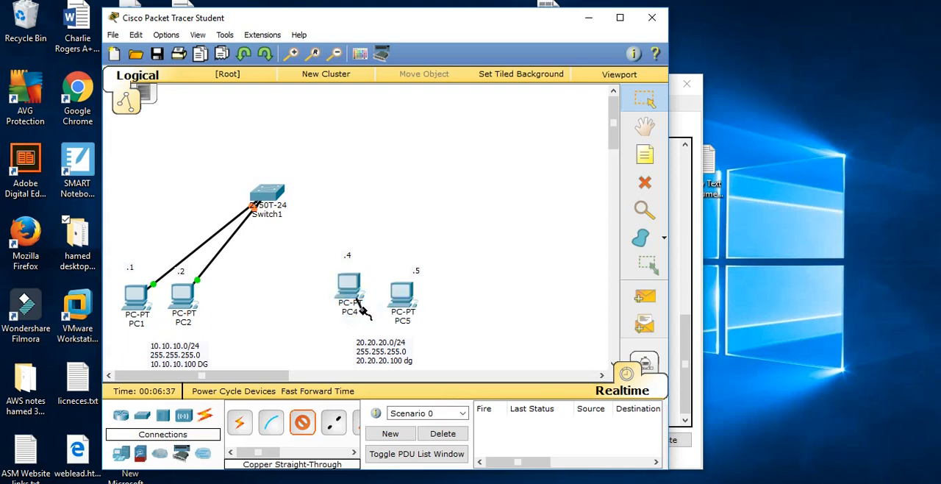
{"action": "left_click", "coordinate": [274, 187]}
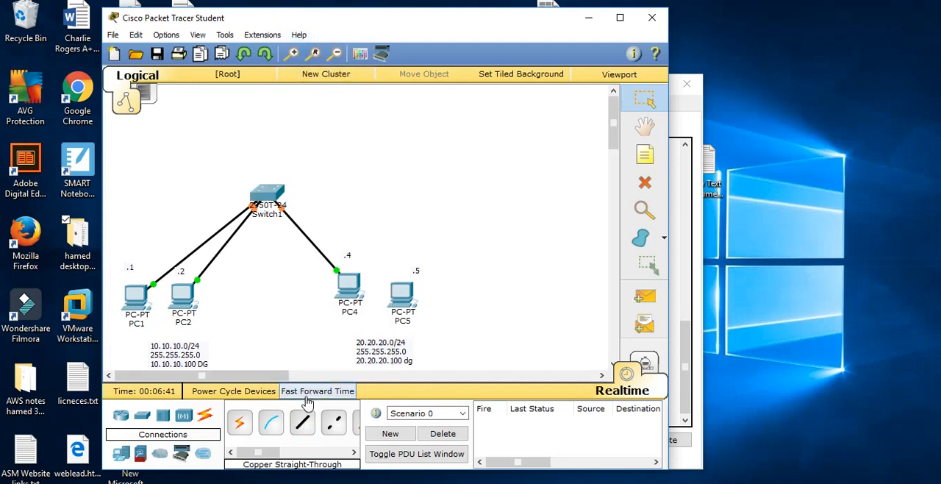
Connect PC5 to FastEthernet0/5 on Switch1 with a copper straight-through cable
{"action": "left_click", "coordinate": [302, 421]}
{"action": "left_click", "coordinate": [410, 296]}
{"action": "left_click", "coordinate": [450, 318]}
{"action": "left_click", "coordinate": [267, 190]}
{"action": "left_click", "coordinate": [321, 33]}
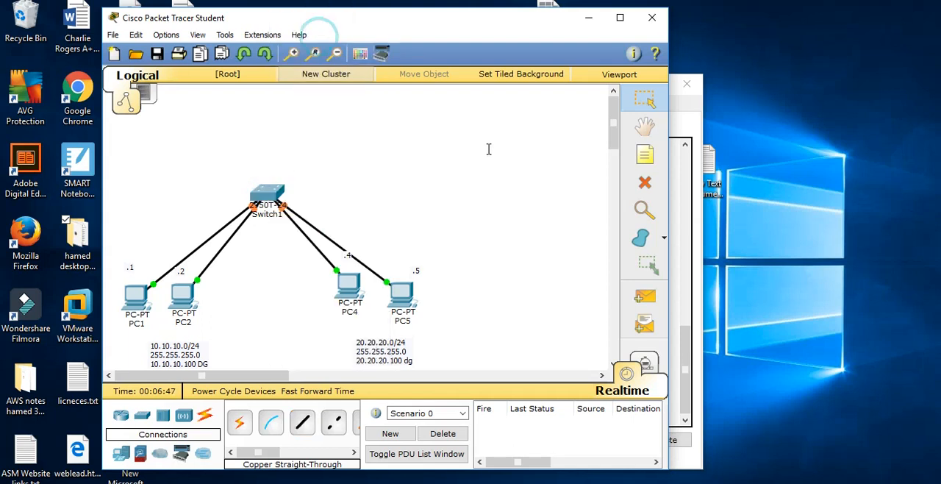
Open the command line of Switch1 and enter privileged mode with the EN command
{"action": "left_click", "coordinate": [273, 193]}
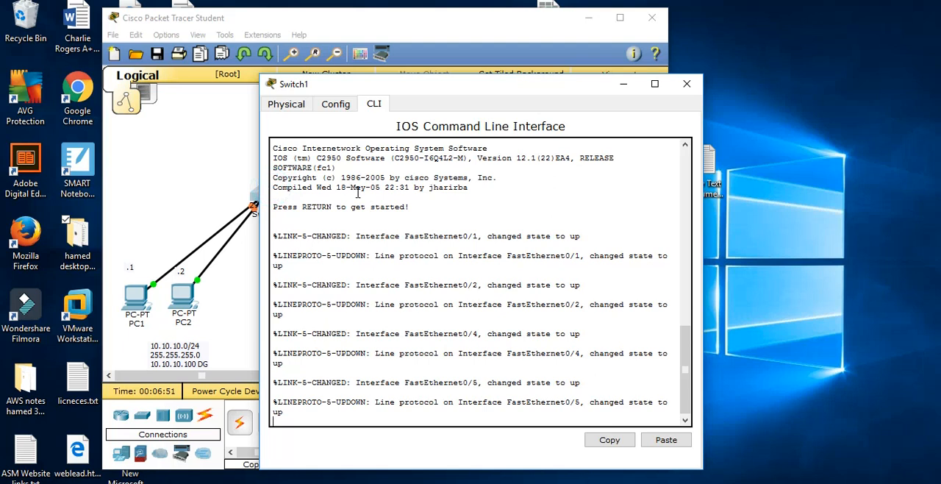
{"action": "key", "text": "Return"}
{"action": "key", "text": "Return"}
{"action": "key", "text": "Return"}
{"action": "key", "text": "Return"}
{"action": "type", "text": "EN"}
{"action": "key", "text": "Return"}
{"action": "key", "text": "Return"}
{"action": "key", "text": "Return"}
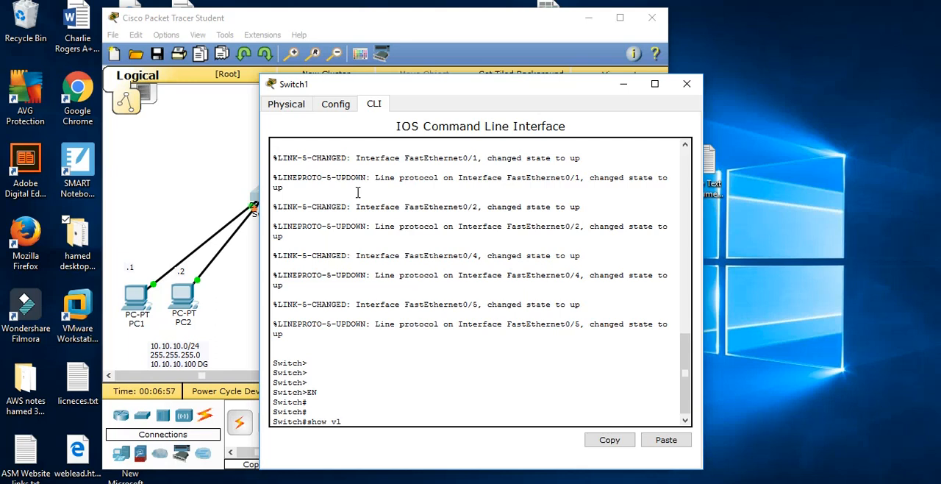
Run show vlan on Switch1 and examine the ports assigned to the default VLAN
{"action": "type", "text": "show vlan"}
{"action": "key", "text": "Return"}
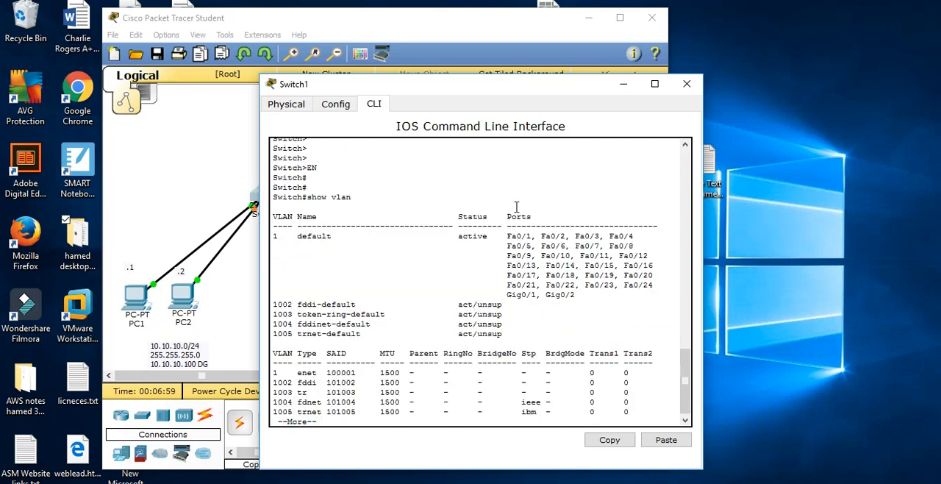
{"action": "left_click_drag", "start_coordinate": [656, 307], "coordinate": [274, 233]}
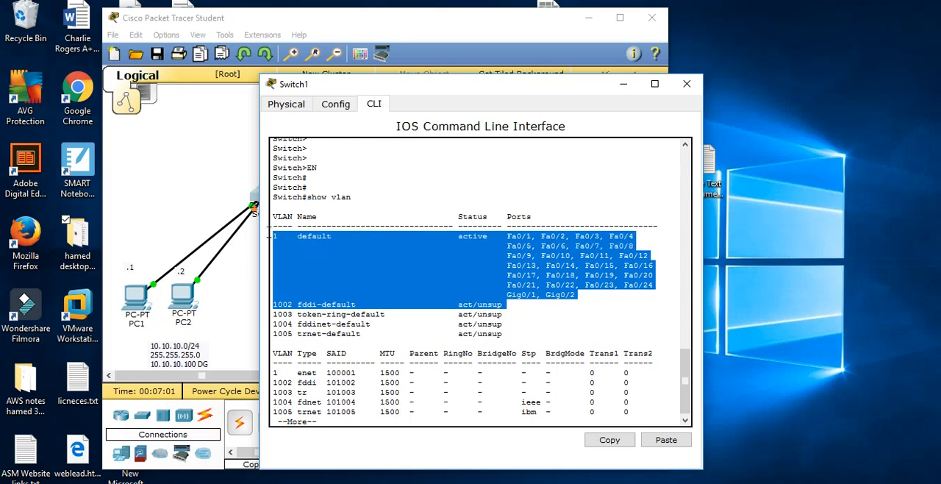
Return to the topology and add a note below the 10.10.10.0/24 subnet reading VLAN 2 and EGR on separate lines
{"action": "left_click", "coordinate": [207, 173]}
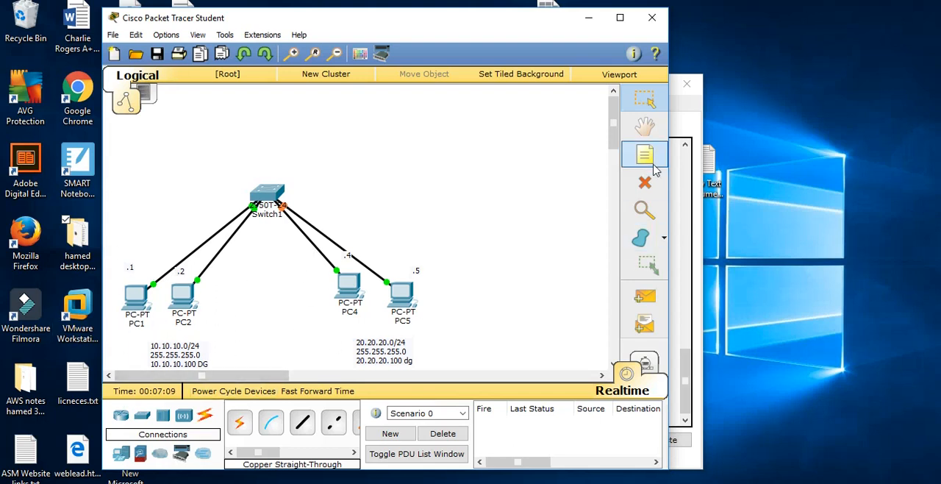
{"action": "left_click_drag", "start_coordinate": [615, 133], "coordinate": [614, 149]}
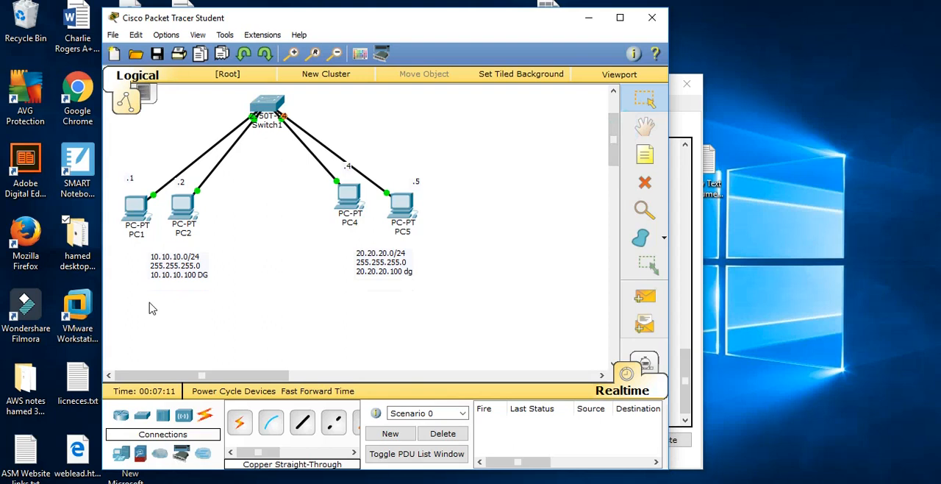
{"action": "left_click", "coordinate": [645, 154]}
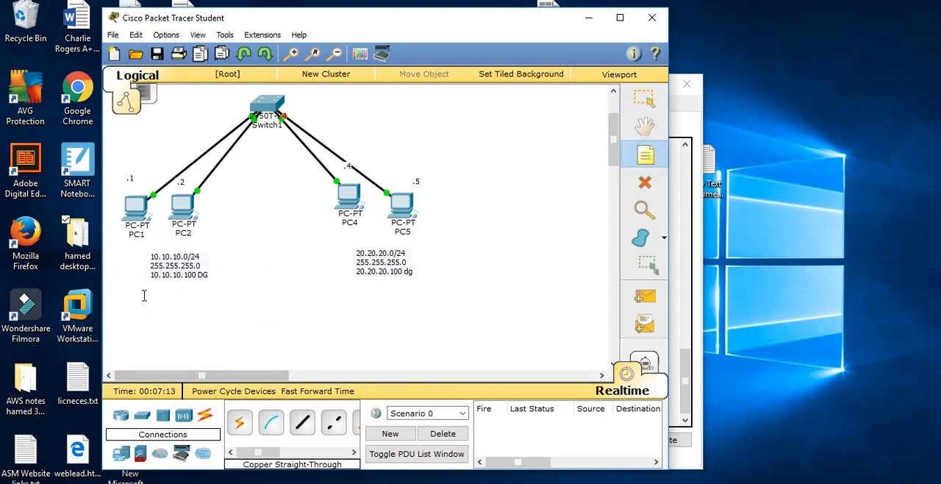
{"action": "left_click", "coordinate": [179, 298]}
{"action": "type", "text": "VLA"}
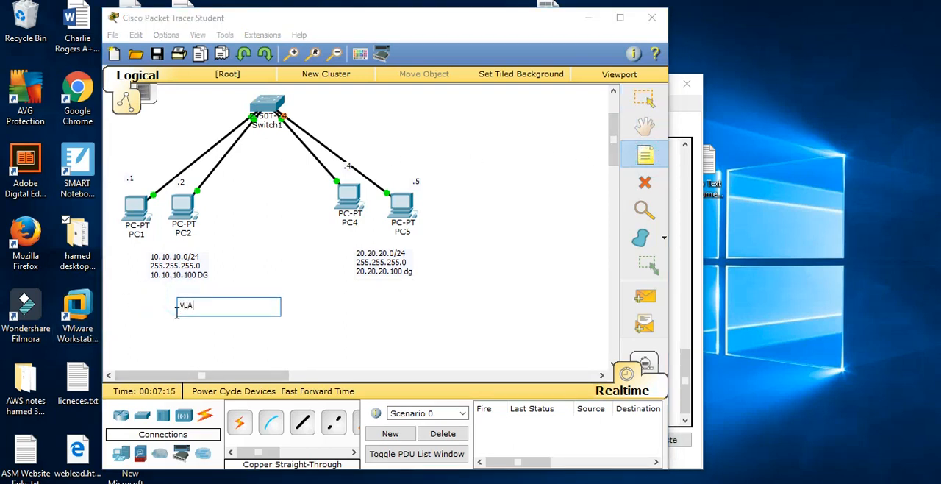
{"action": "type", "text": "N 2"}
{"action": "key", "text": "Return"}
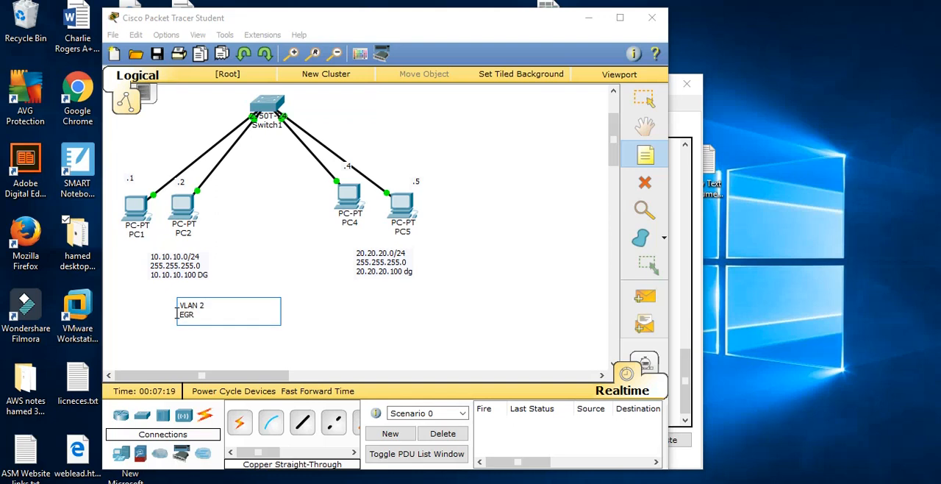
Add a note below the 20.20.20.0/24 subnet reading VLAN 3 and Sales on separate lines
{"action": "left_click", "coordinate": [637, 150]}
{"action": "left_click", "coordinate": [375, 291]}
{"action": "type", "text": "VLA"}
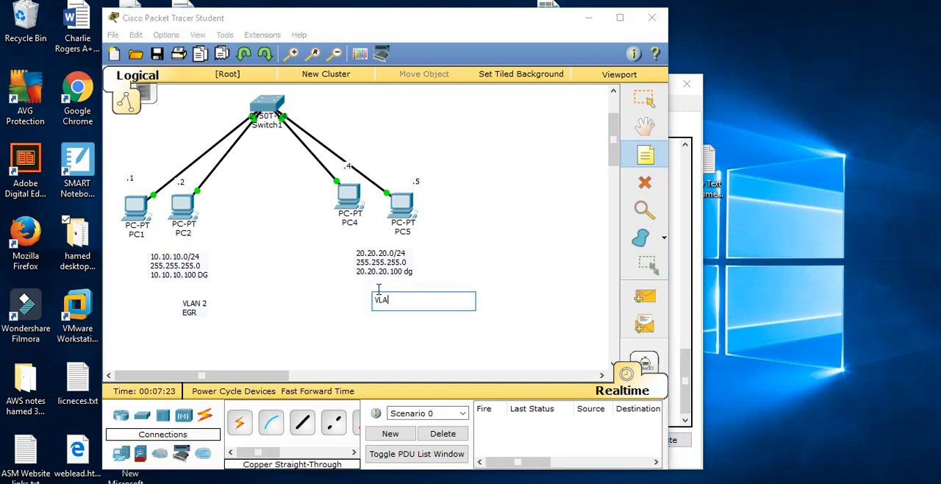
{"action": "type", "text": "N 3"}
{"action": "key", "text": "Return"}
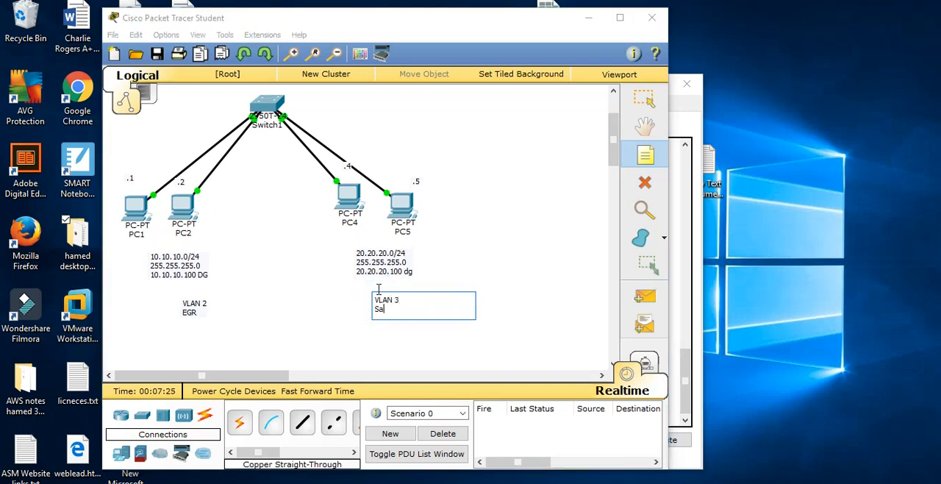
{"action": "left_click", "coordinate": [492, 245]}
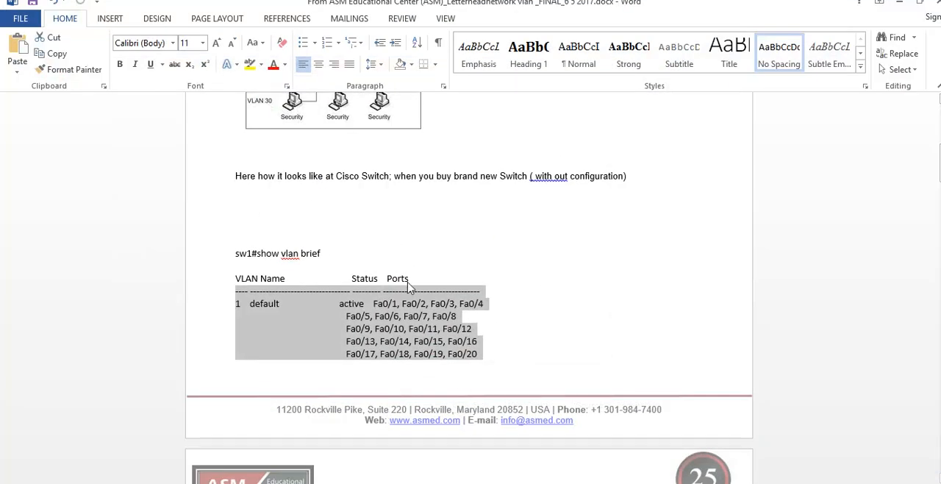
Switch to the Word VLAN document and examine the show vlan brief output for an unconfigured Cisco switch
{"action": "scroll", "coordinate": [409, 285], "scroll_direction": "down", "scroll_amount": 1}
{"action": "scroll", "coordinate": [331, 196], "scroll_direction": "up", "scroll_amount": 1}
{"action": "left_click_drag", "start_coordinate": [293, 176], "coordinate": [625, 176]}
{"action": "scroll", "coordinate": [521, 324], "scroll_direction": "down", "scroll_amount": 1}
{"action": "left_click_drag", "start_coordinate": [488, 319], "coordinate": [260, 269]}
{"action": "left_click", "coordinate": [247, 281]}
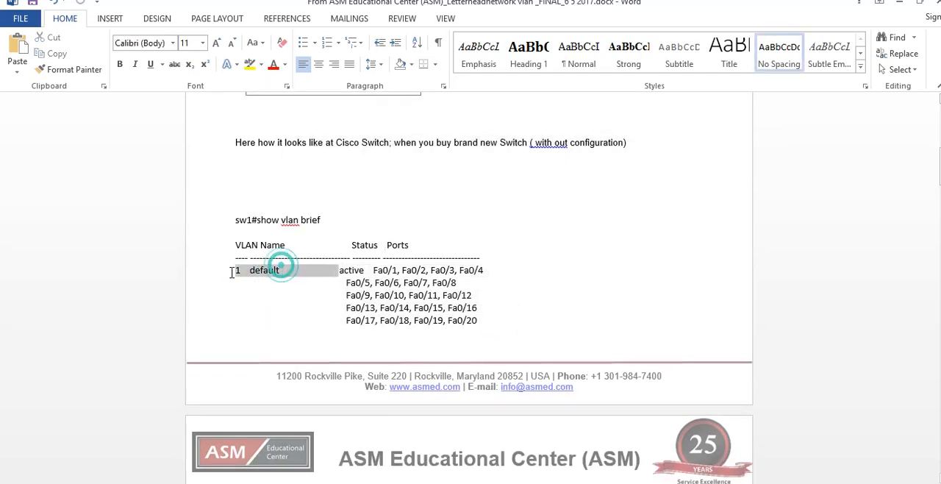
Read the plan for the two new VLANs and the switch ports assigned to EGR and Sales
{"action": "scroll", "coordinate": [353, 333], "scroll_direction": "down", "scroll_amount": 8}
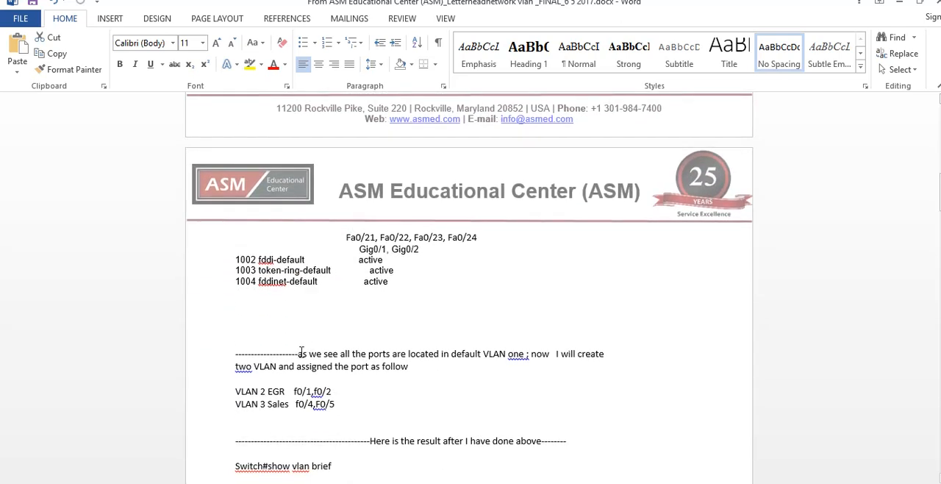
{"action": "left_click_drag", "start_coordinate": [295, 353], "coordinate": [611, 355]}
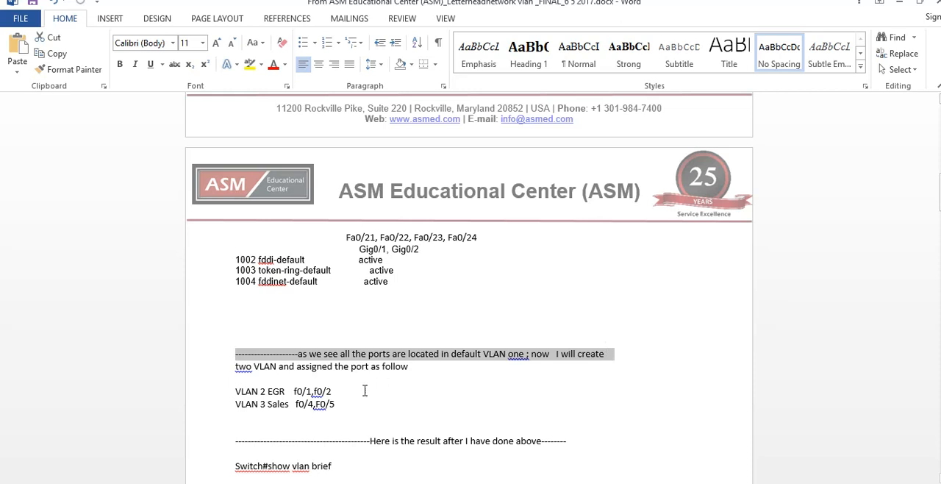
{"action": "left_click_drag", "start_coordinate": [232, 391], "coordinate": [344, 389]}
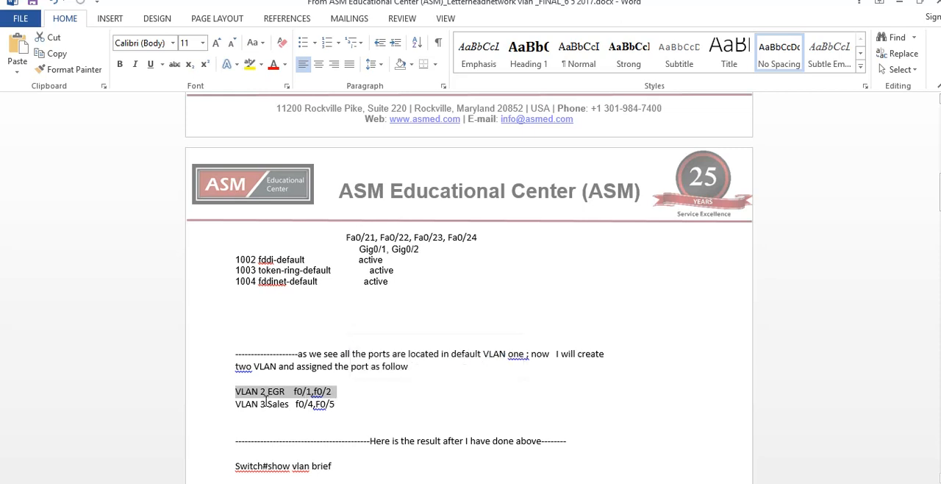
{"action": "left_click_drag", "start_coordinate": [294, 405], "coordinate": [337, 404]}
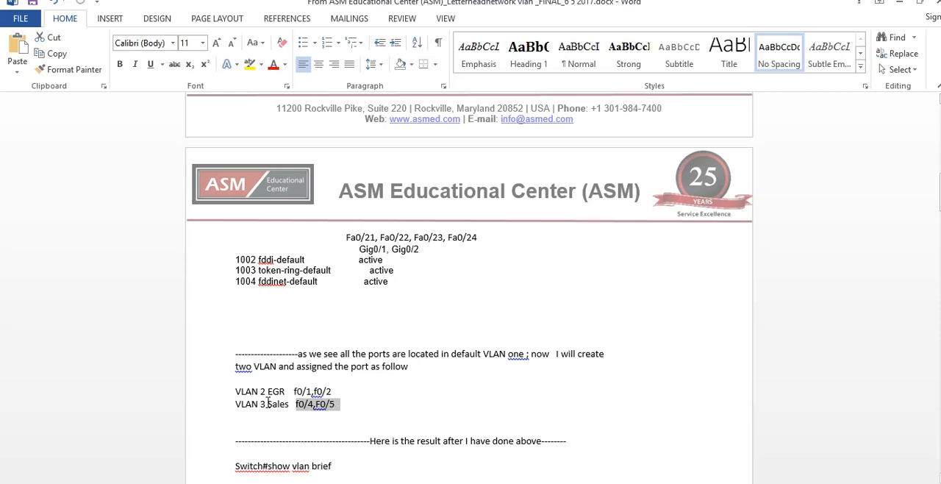
Switch to Packet Tracer and place its window beside the written port plan to compare the topology with it
{"action": "left_click", "coordinate": [599, 483]}
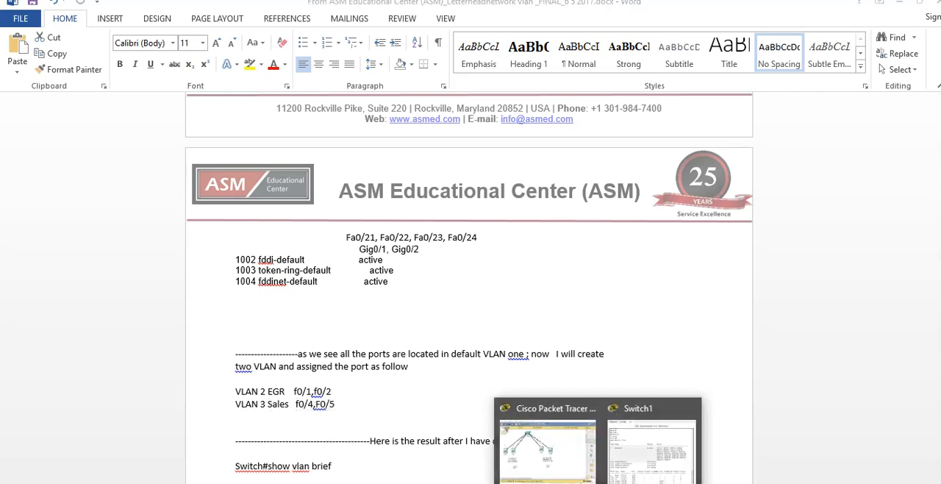
{"action": "left_click", "coordinate": [551, 473]}
{"action": "left_click", "coordinate": [600, 483]}
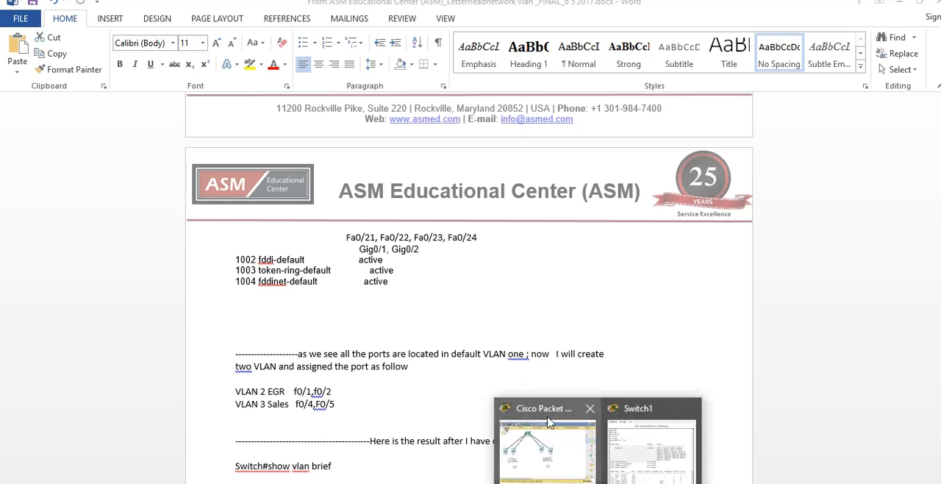
{"action": "left_click", "coordinate": [548, 441]}
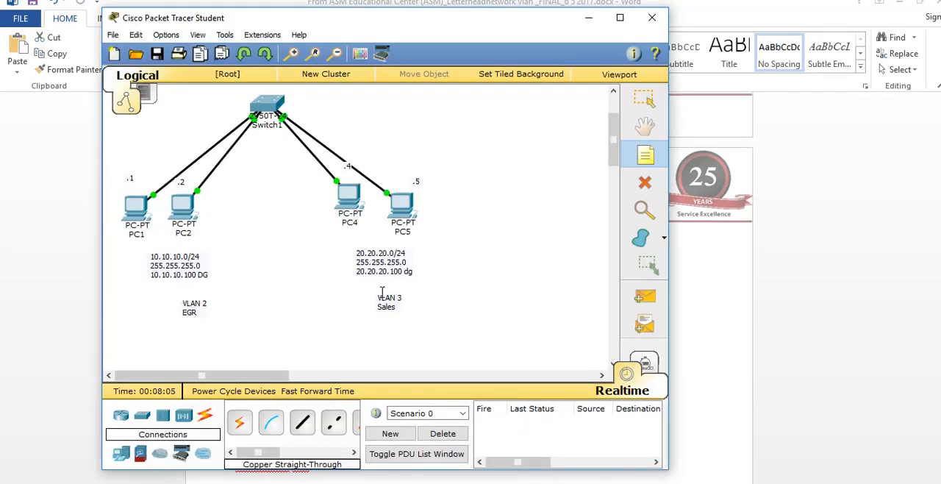
{"action": "left_click_drag", "start_coordinate": [434, 17], "coordinate": [901, 88]}
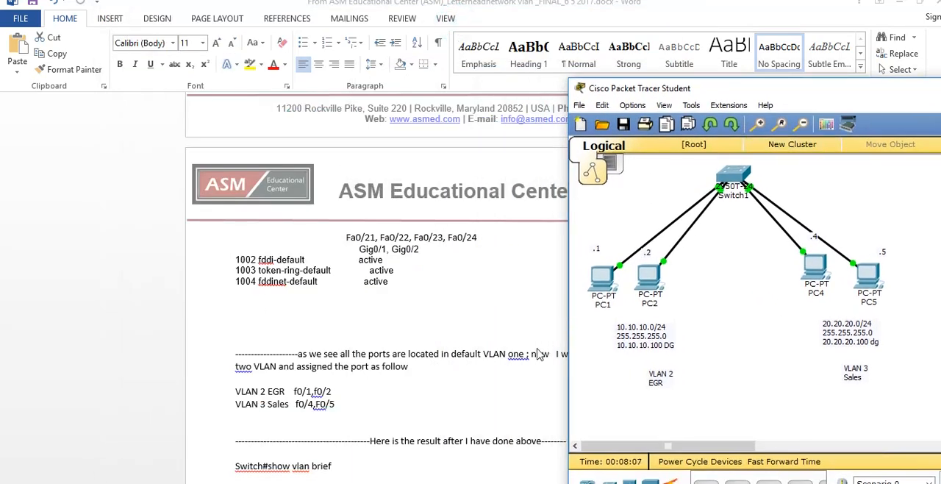
Return to the Word document and review the result heading and the VLAN 2 and VLAN 3 port assignments
{"action": "left_click", "coordinate": [481, 370]}
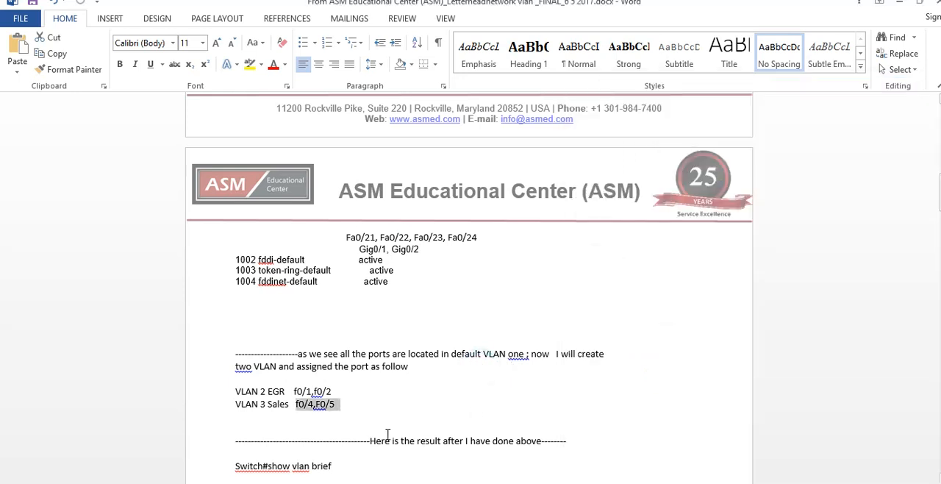
{"action": "left_click_drag", "start_coordinate": [371, 443], "coordinate": [563, 449]}
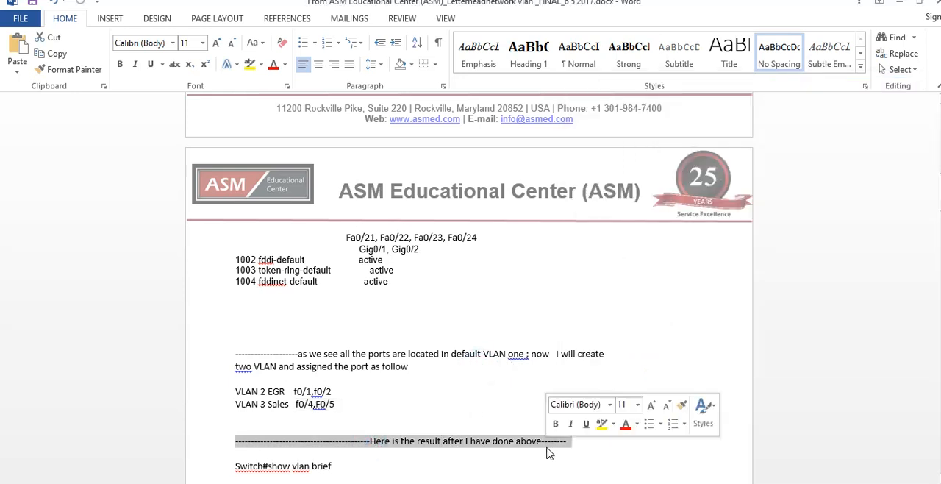
{"action": "left_click_drag", "start_coordinate": [360, 411], "coordinate": [235, 391]}
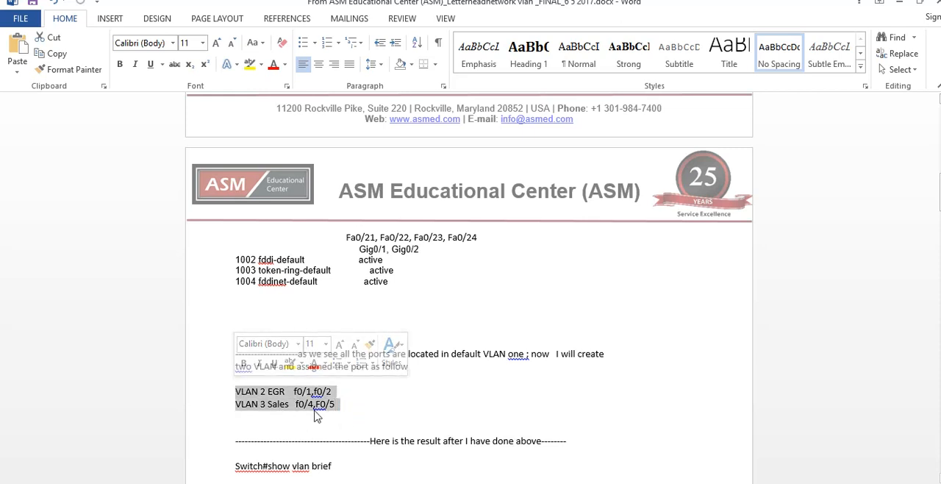
Switch to Packet Tracer, minimize the Word document, and reposition the topology window over the desktop
{"action": "left_click", "coordinate": [599, 481]}
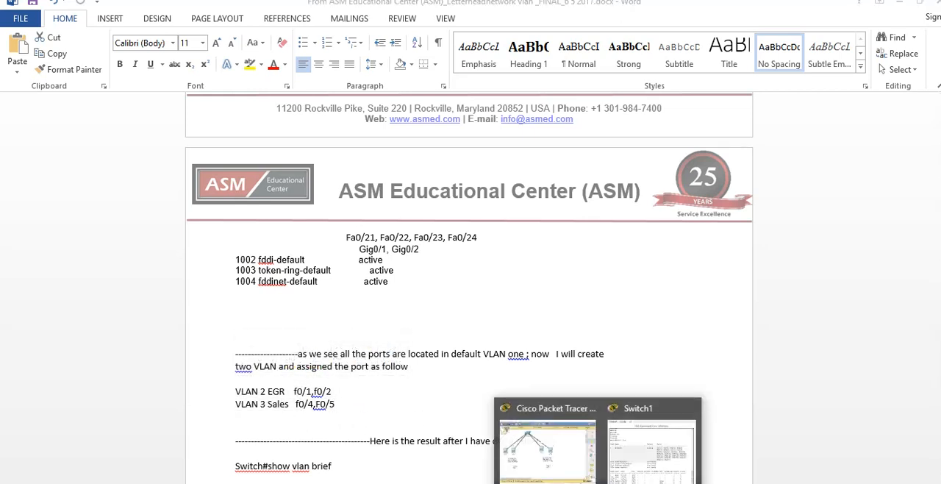
{"action": "left_click", "coordinate": [556, 448]}
{"action": "left_click", "coordinate": [598, 481]}
{"action": "left_click", "coordinate": [551, 462]}
{"action": "left_click", "coordinate": [897, 3]}
{"action": "left_click_drag", "start_coordinate": [682, 93], "coordinate": [211, 54]}
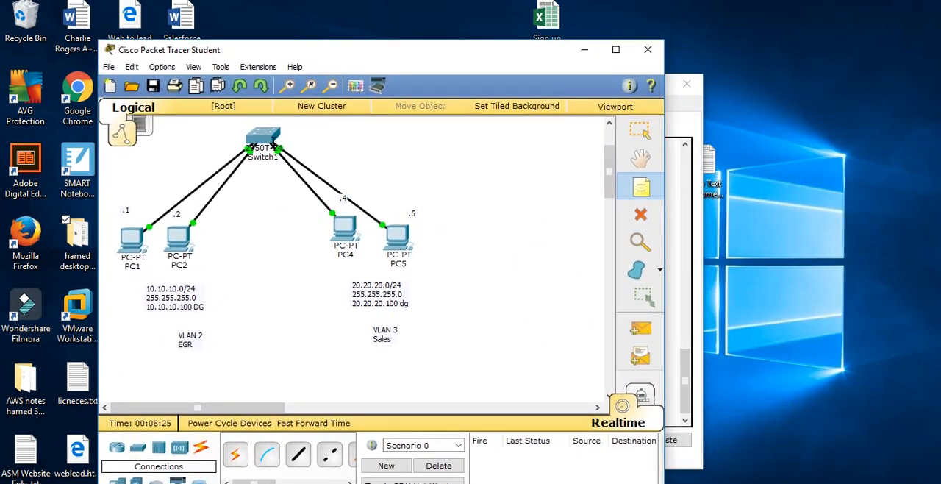
Open the VLAN database in the configuration of Switch1
{"action": "left_click", "coordinate": [268, 135]}
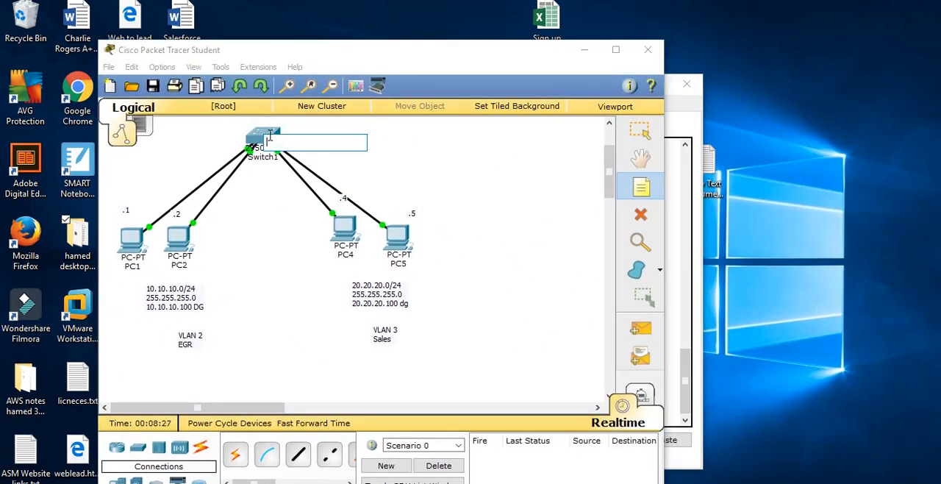
{"action": "key", "text": "Escape"}
{"action": "left_click", "coordinate": [269, 135]}
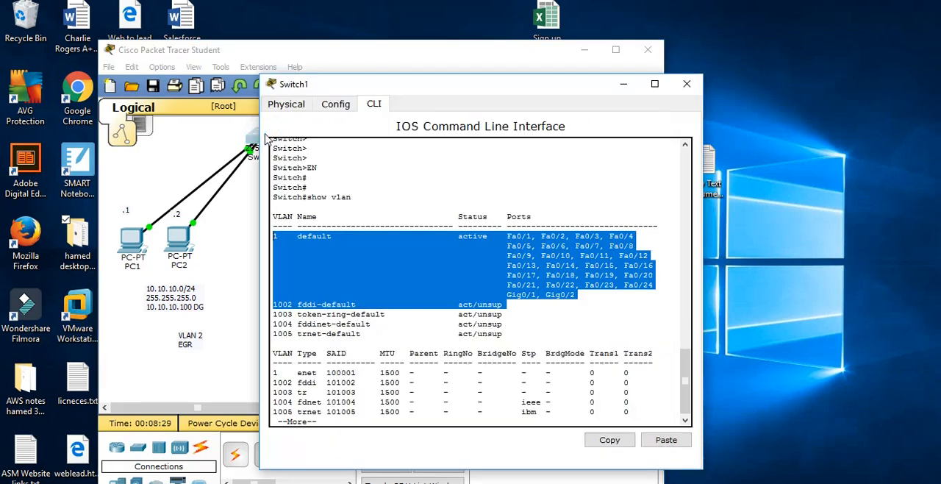
{"action": "left_click", "coordinate": [334, 105]}
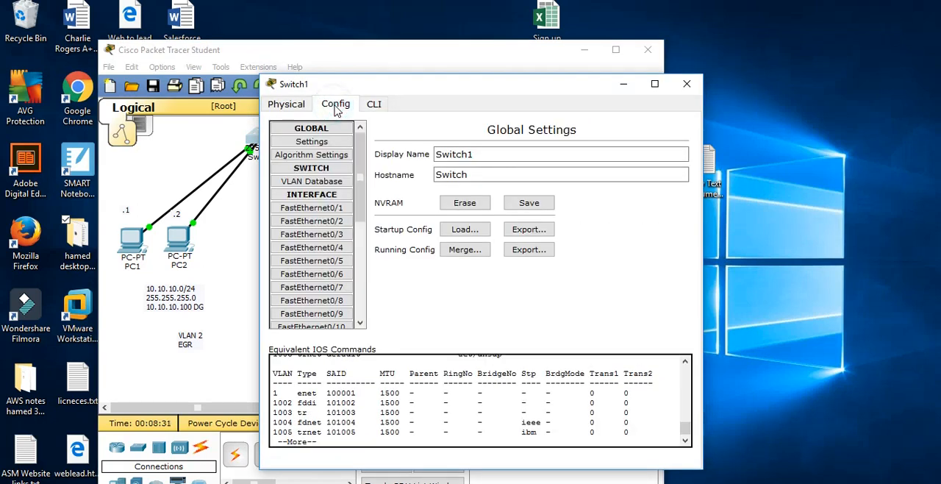
{"action": "left_click", "coordinate": [331, 181]}
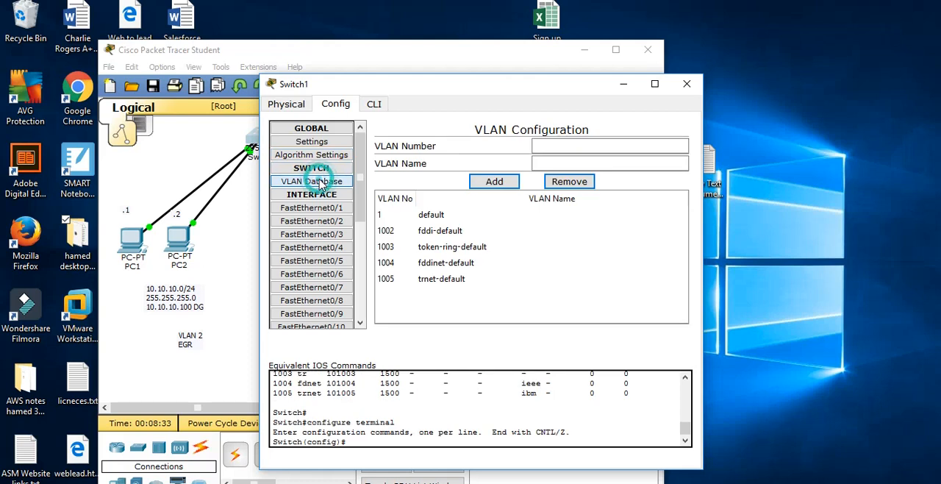
Add VLAN 2 named EGR to the switch's VLAN database and select its new entry
{"action": "left_click", "coordinate": [557, 145]}
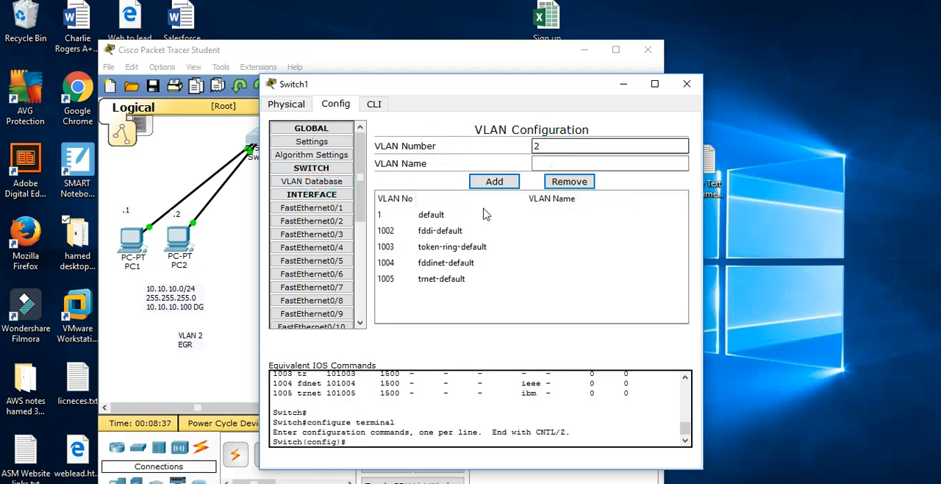
{"action": "left_click", "coordinate": [555, 161]}
{"action": "type", "text": "EGR"}
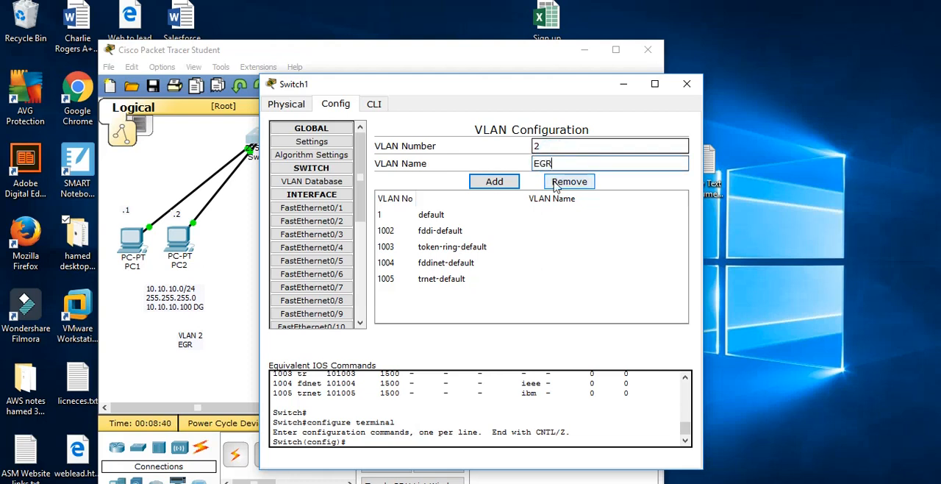
{"action": "left_click", "coordinate": [491, 182]}
{"action": "left_click", "coordinate": [401, 231]}
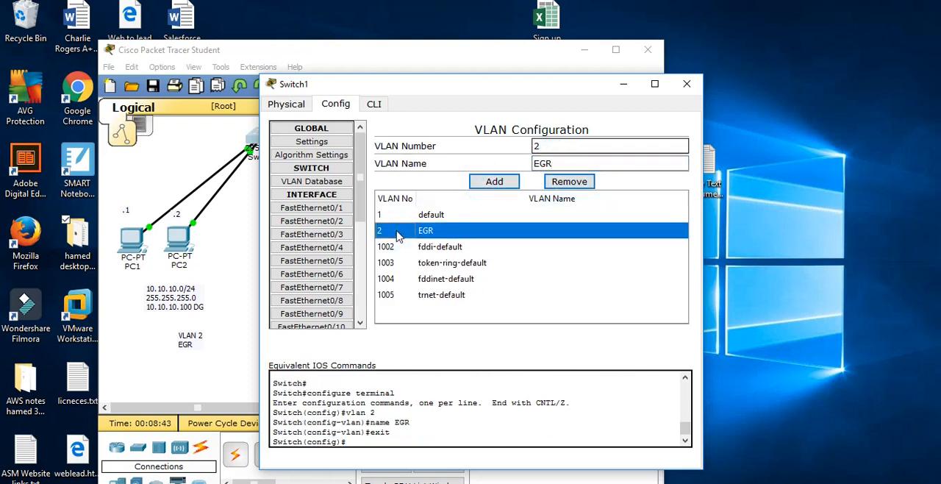
Add VLAN 3 named Sales to the VLAN database, and check the EGR and Sales entries
{"action": "double_click", "coordinate": [527, 146]}
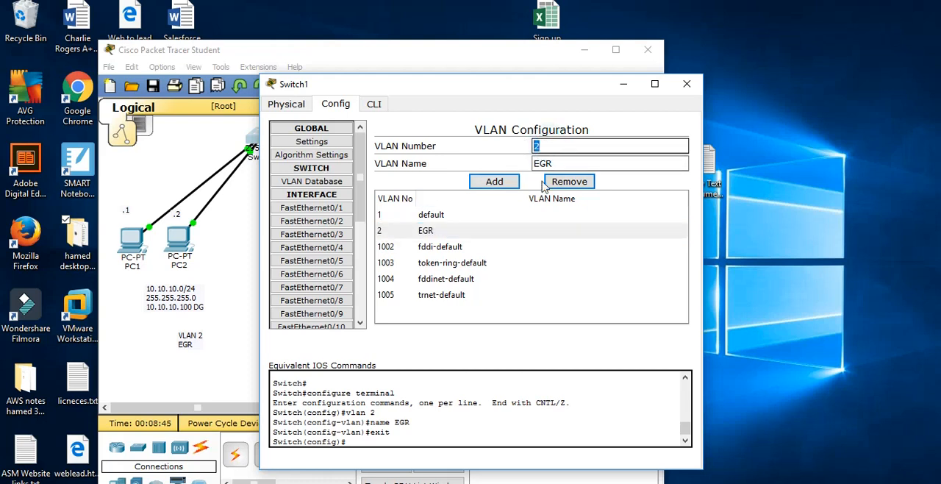
{"action": "type", "text": "3"}
{"action": "double_click", "coordinate": [588, 163]}
{"action": "left_click_drag", "start_coordinate": [443, 89], "coordinate": [593, 71]}
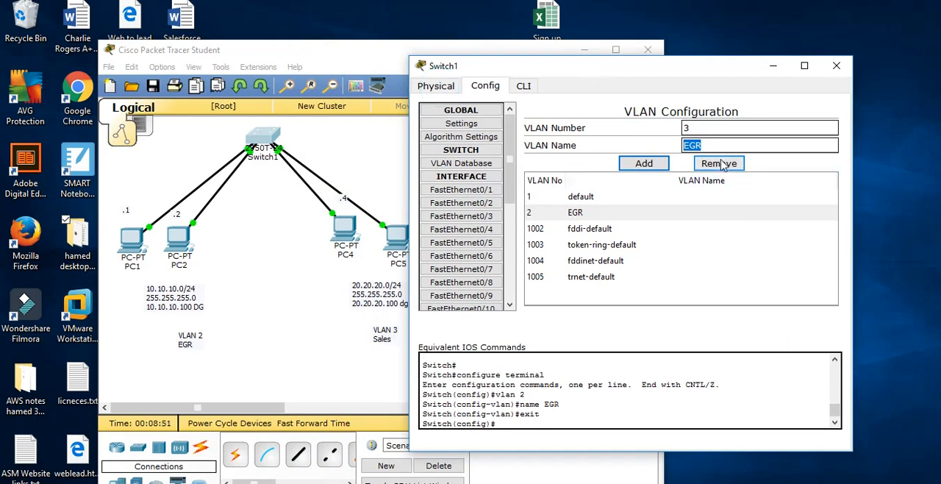
{"action": "type", "text": "Sales"}
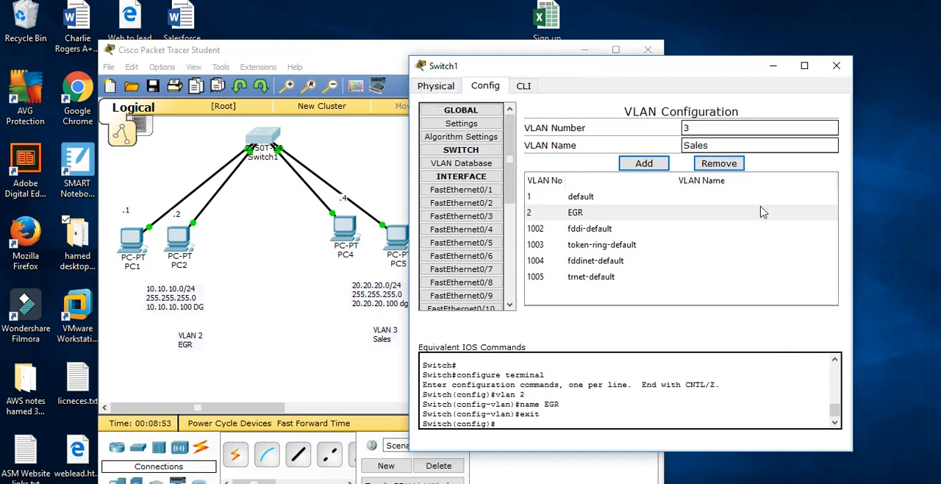
{"action": "left_click", "coordinate": [644, 163]}
{"action": "left_click", "coordinate": [592, 228]}
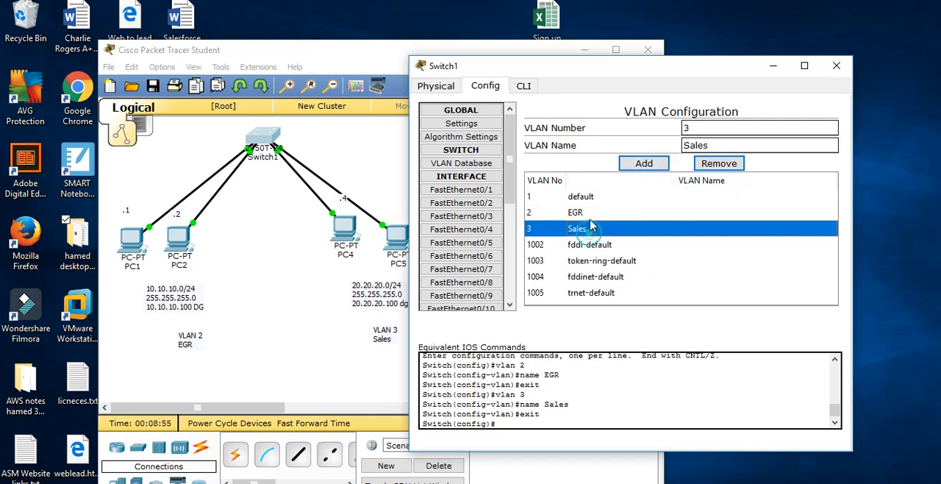
{"action": "left_click", "coordinate": [589, 213]}
{"action": "left_click", "coordinate": [578, 229]}
{"action": "left_click", "coordinate": [580, 213]}
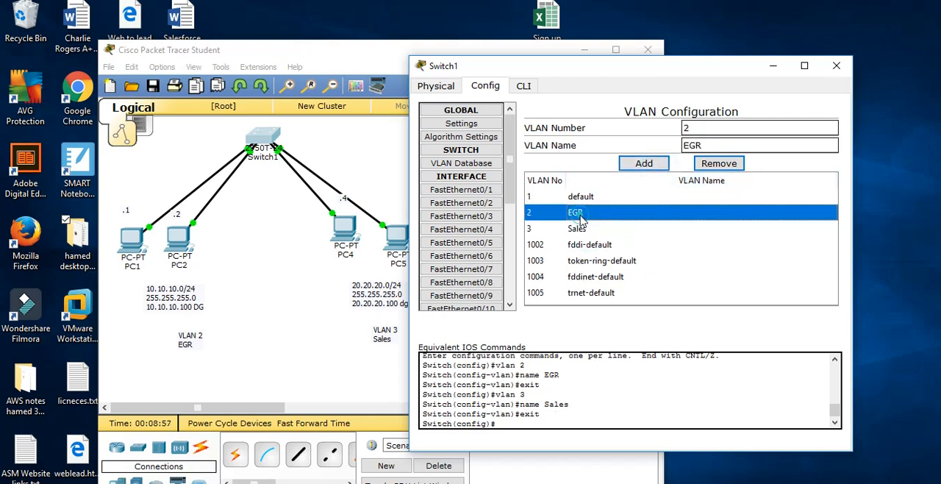
Review the IOS commands for creating VLANs 2 and 3 in the switch's command line interface
{"action": "left_click", "coordinate": [523, 86]}
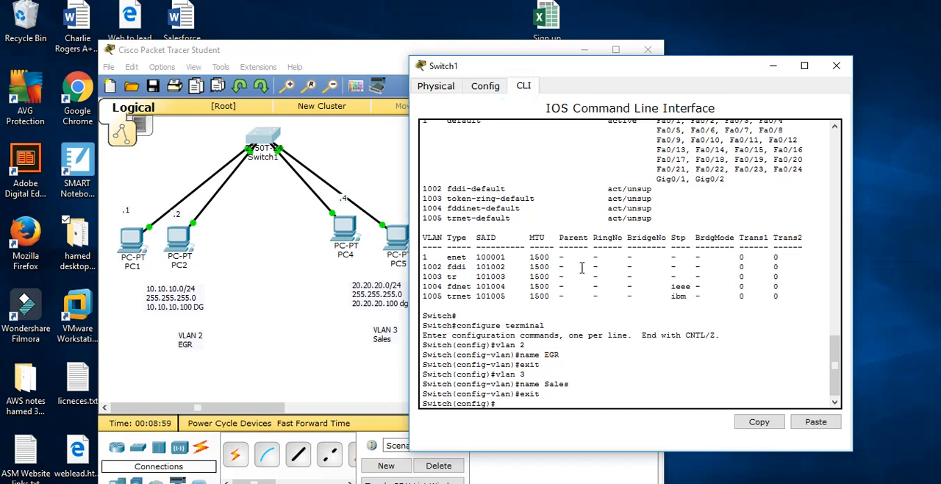
{"action": "key", "text": "Return"}
{"action": "key", "text": "Return"}
{"action": "key", "text": "Return"}
{"action": "left_click_drag", "start_coordinate": [562, 372], "coordinate": [424, 294]}
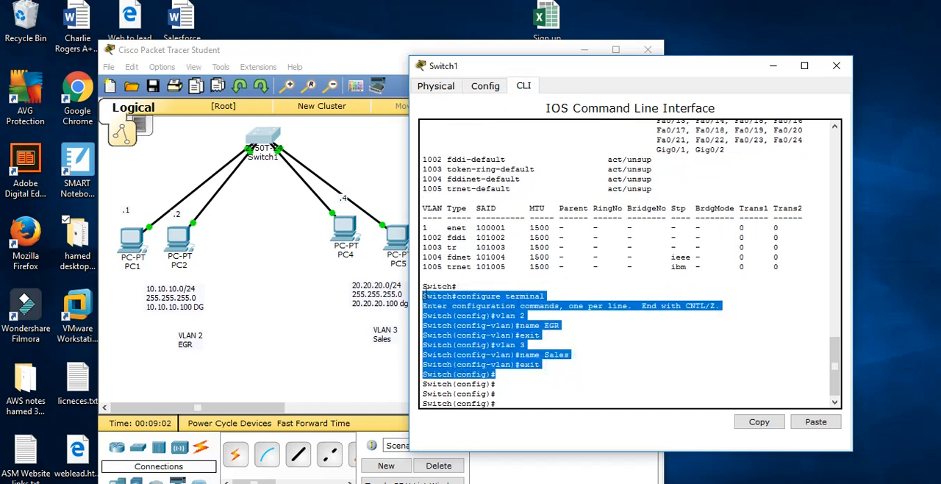
Leave configuration mode on the switch and run show vlan from the privileged prompt
{"action": "left_click", "coordinate": [514, 406]}
{"action": "key", "text": "ctrl+z"}
{"action": "key", "text": "Return"}
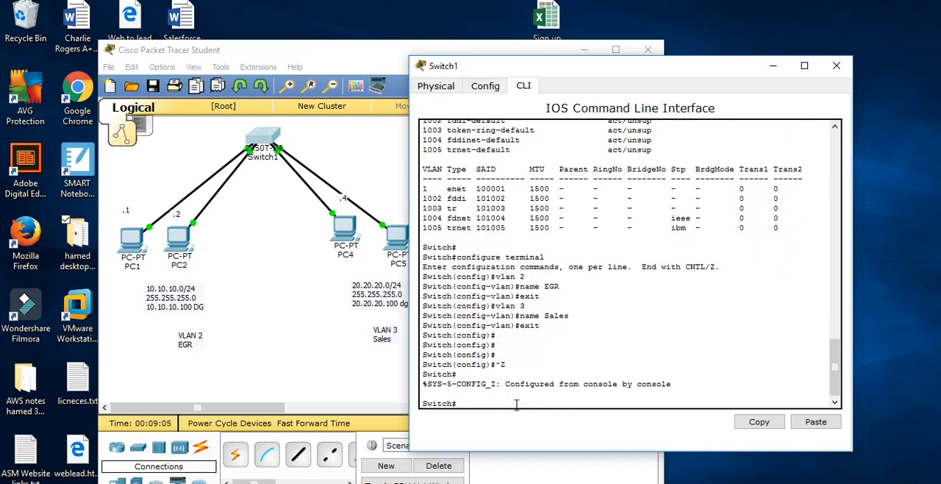
{"action": "key", "text": "Return"}
{"action": "key", "text": "Return"}
{"action": "key", "text": "Return"}
{"action": "key", "text": "Return"}
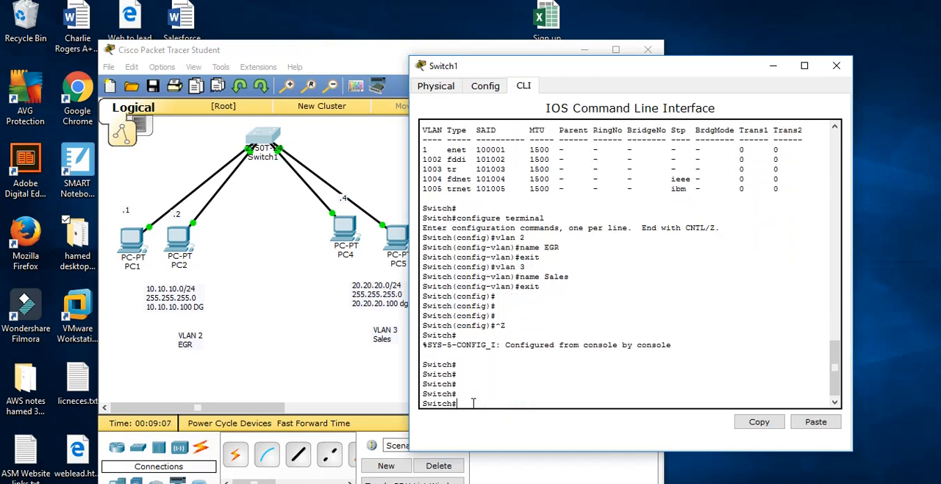
{"action": "left_click_drag", "start_coordinate": [473, 402], "coordinate": [405, 401]}
{"action": "type", "text": "show vlan"}
{"action": "key", "text": "Return"}
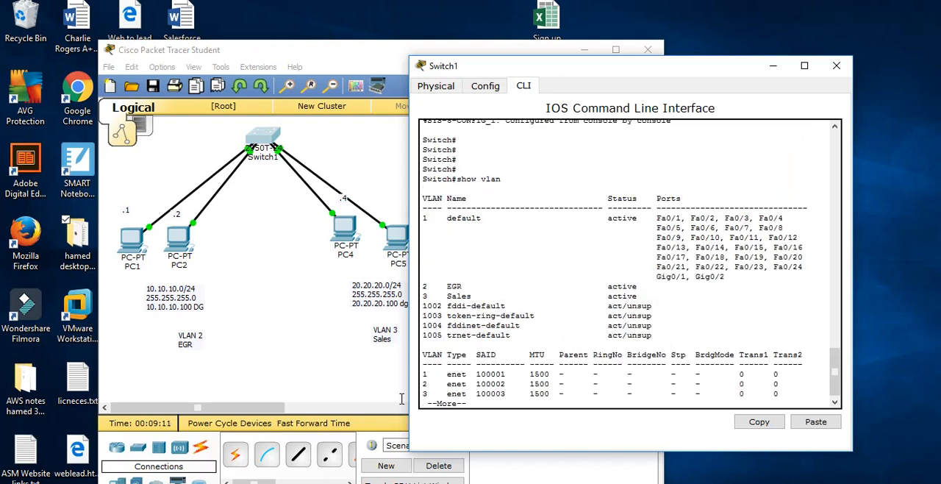
Examine the EGR entry in the show vlan output and the ports Fa0/1, Fa0/2 and Fa0/4 listed under the default VLAN
{"action": "left_click_drag", "start_coordinate": [424, 287], "coordinate": [787, 288]}
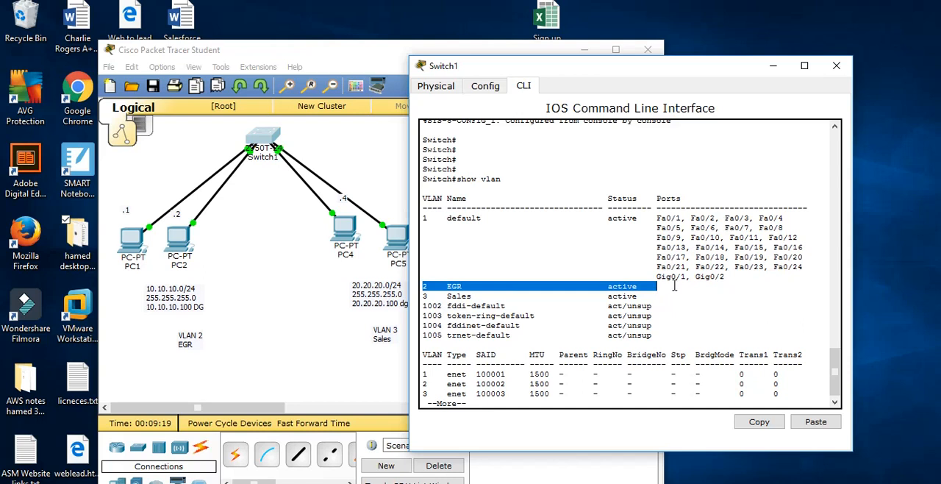
{"action": "left_click_drag", "start_coordinate": [720, 219], "coordinate": [661, 215]}
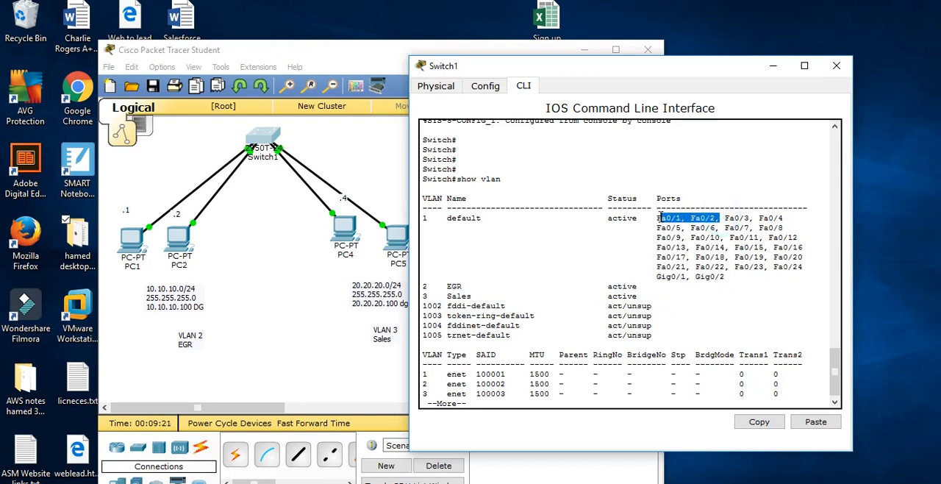
{"action": "left_click_drag", "start_coordinate": [651, 287], "coordinate": [422, 290]}
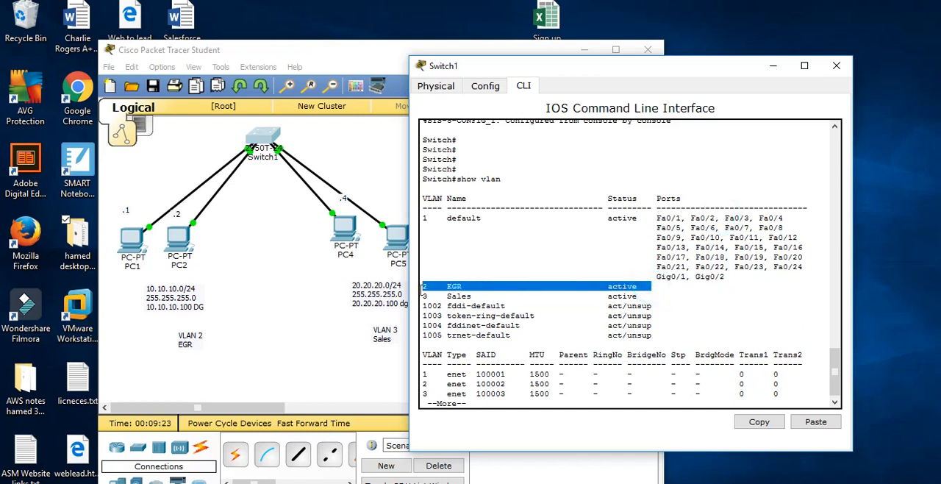
{"action": "double_click", "coordinate": [765, 217]}
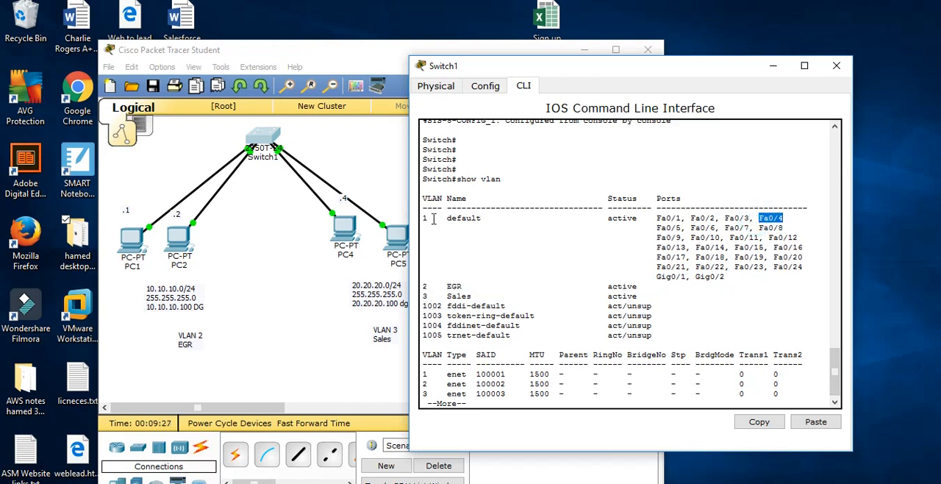
Move the Switch1 window aside and assign access port FastEthernet0/1 to VLAN 2 EGR
{"action": "left_click_drag", "start_coordinate": [530, 67], "coordinate": [621, 68]}
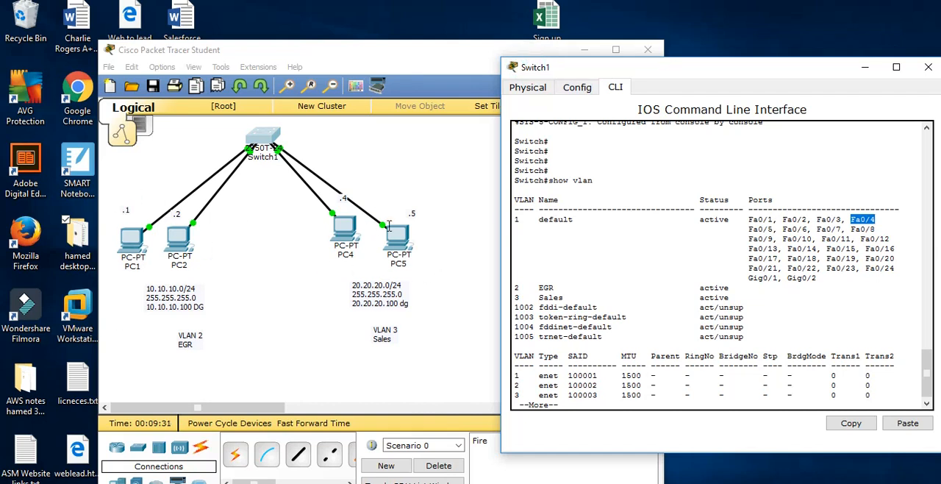
{"action": "left_click", "coordinate": [578, 87]}
{"action": "left_click_drag", "start_coordinate": [603, 67], "coordinate": [544, 25]}
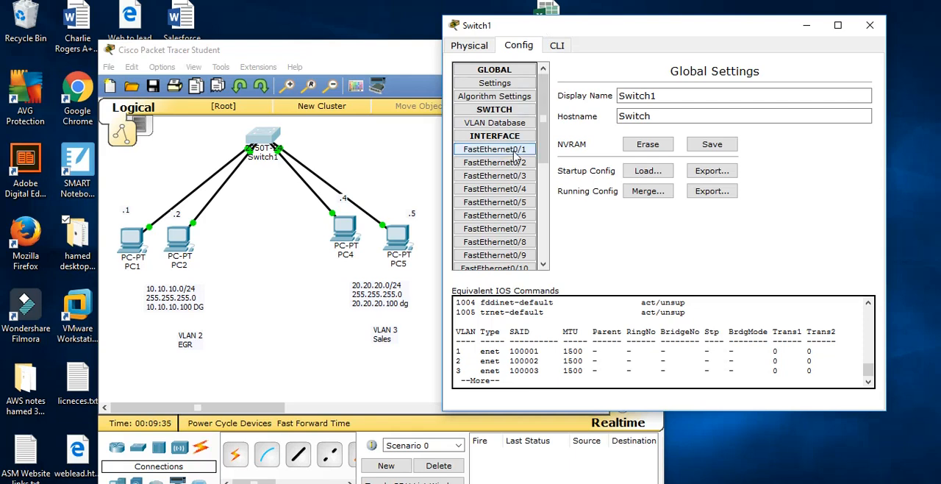
{"action": "left_click", "coordinate": [515, 149]}
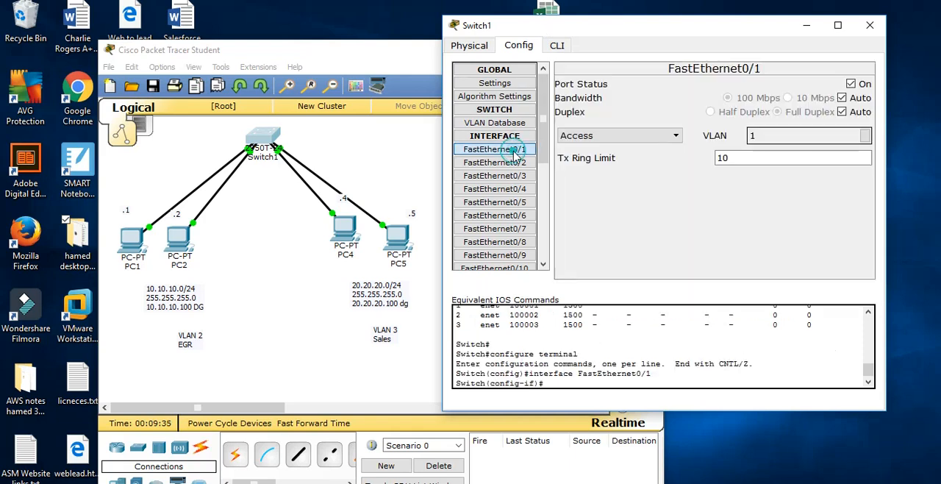
{"action": "left_click", "coordinate": [865, 136]}
{"action": "left_click", "coordinate": [754, 175]}
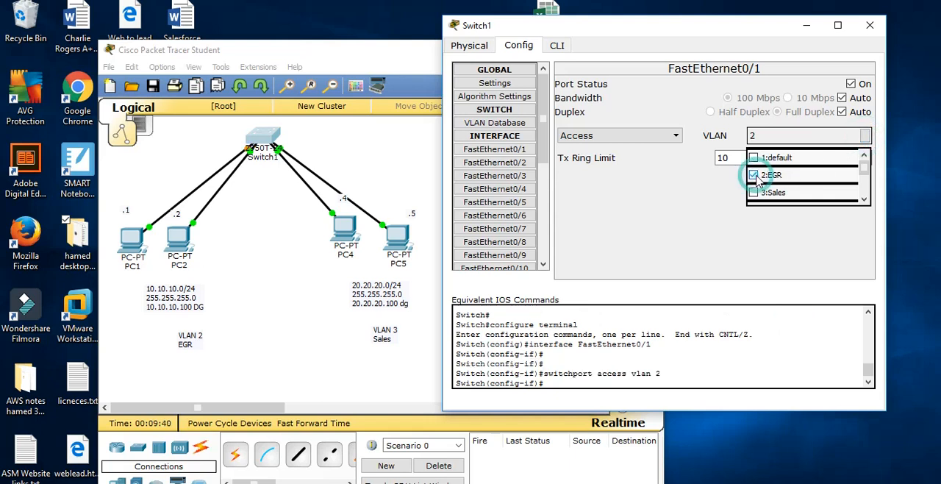
Assign access port FastEthernet0/2 to VLAN 2 EGR
{"action": "left_click", "coordinate": [514, 166]}
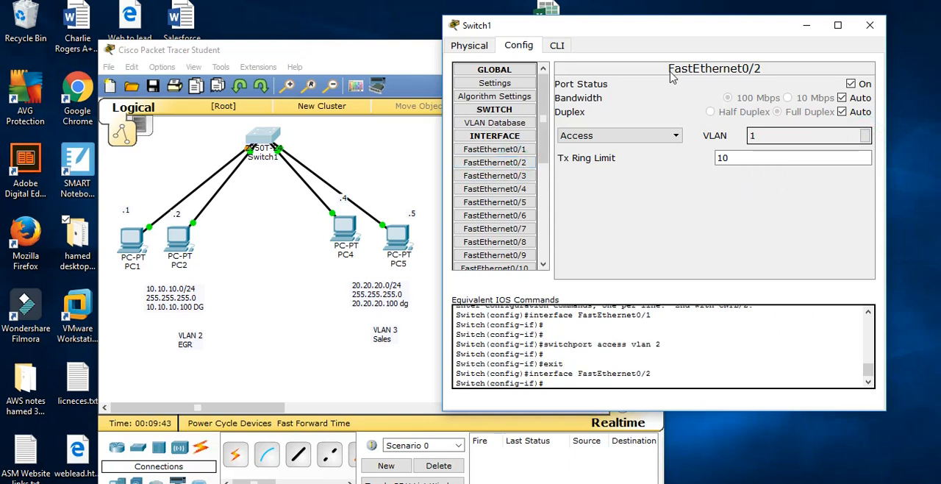
{"action": "left_click", "coordinate": [865, 137]}
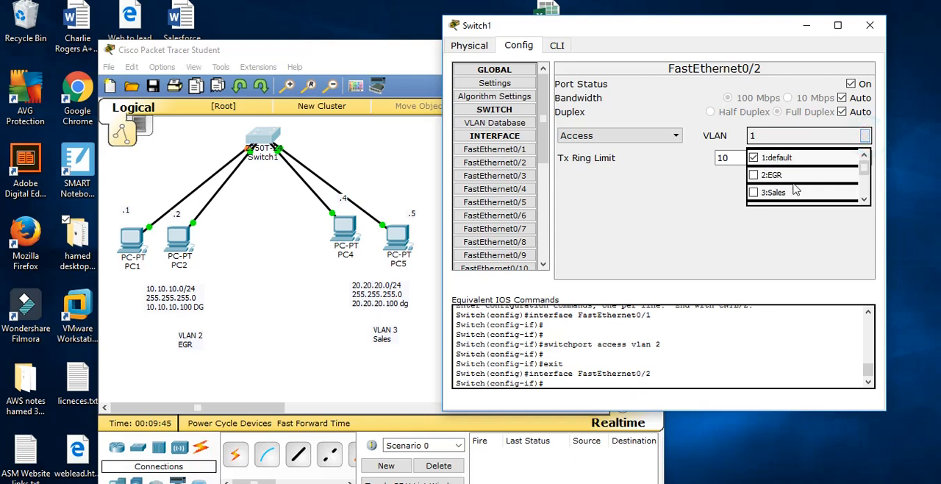
{"action": "left_click", "coordinate": [755, 176]}
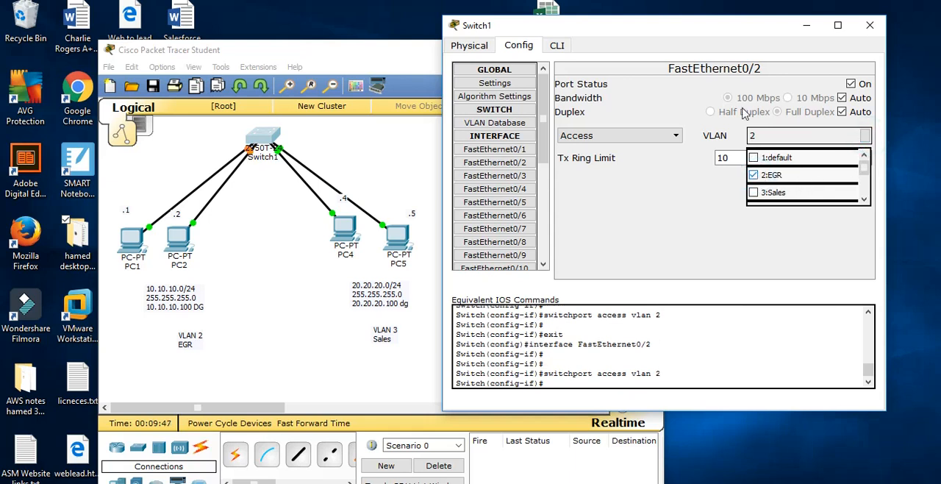
{"action": "left_click", "coordinate": [610, 189]}
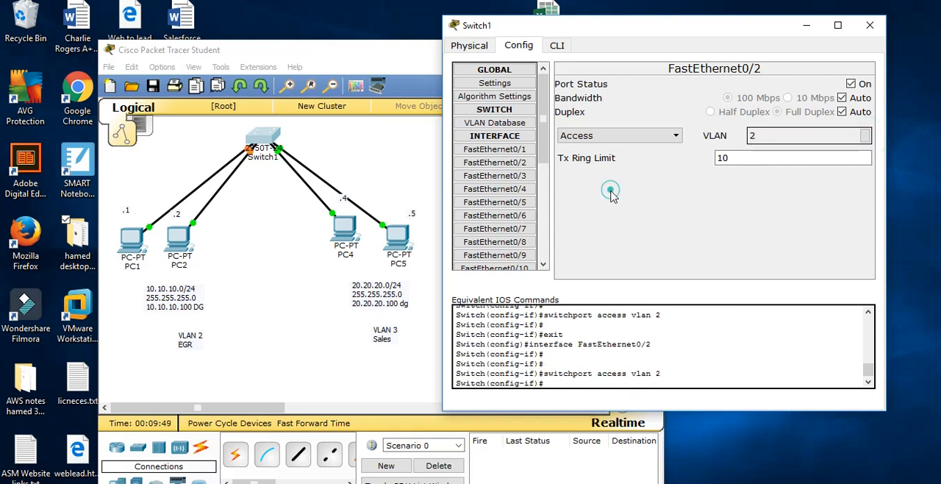
Assign access port FastEthernet0/4 to VLAN 3 Sales
{"action": "left_click", "coordinate": [525, 189]}
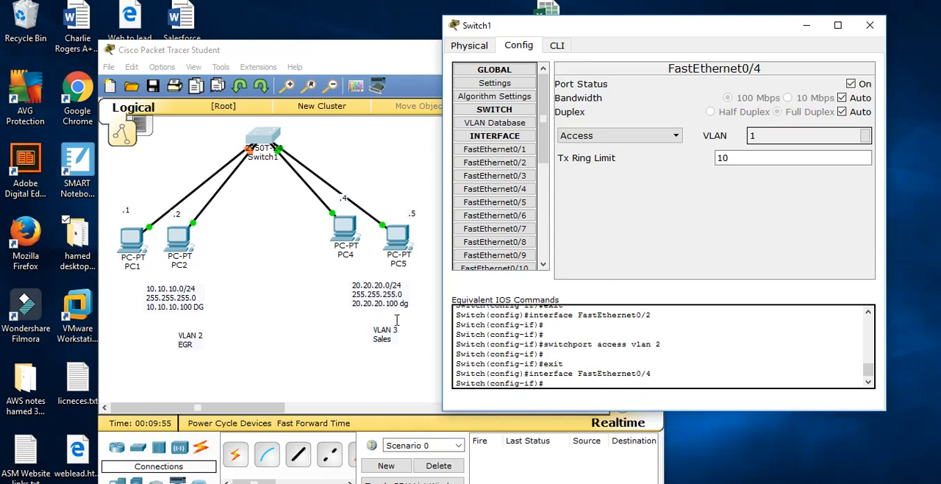
{"action": "left_click", "coordinate": [864, 135]}
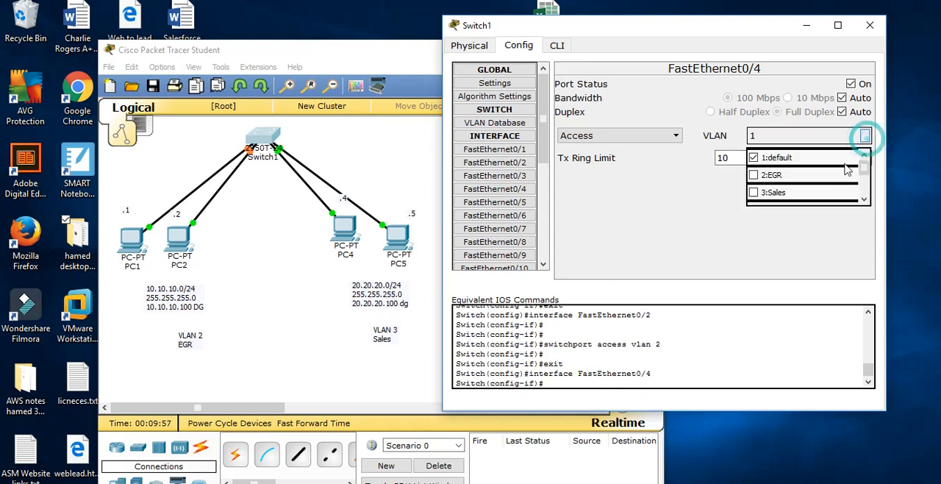
{"action": "left_click", "coordinate": [754, 192]}
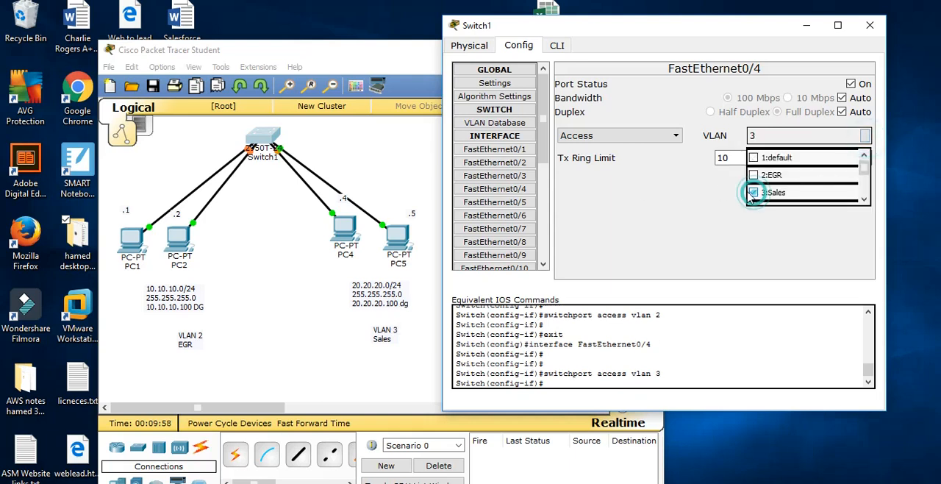
Assign access port FastEthernet0/5 to VLAN 3 Sales
{"action": "left_click", "coordinate": [510, 203]}
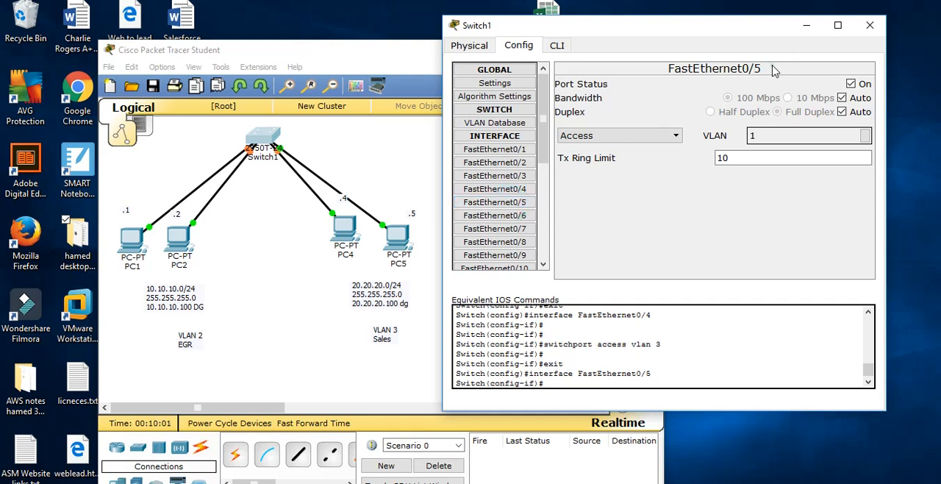
{"action": "left_click", "coordinate": [865, 136]}
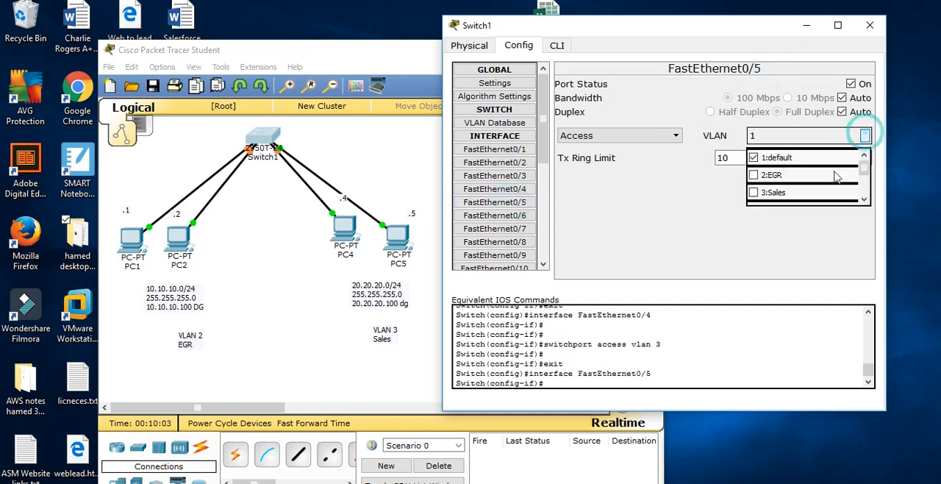
{"action": "left_click", "coordinate": [755, 193]}
Leave configuration mode on Switch1's command line, run show vlan, and check the ports listed for the EGR VLAN
{"action": "left_click", "coordinate": [559, 45]}
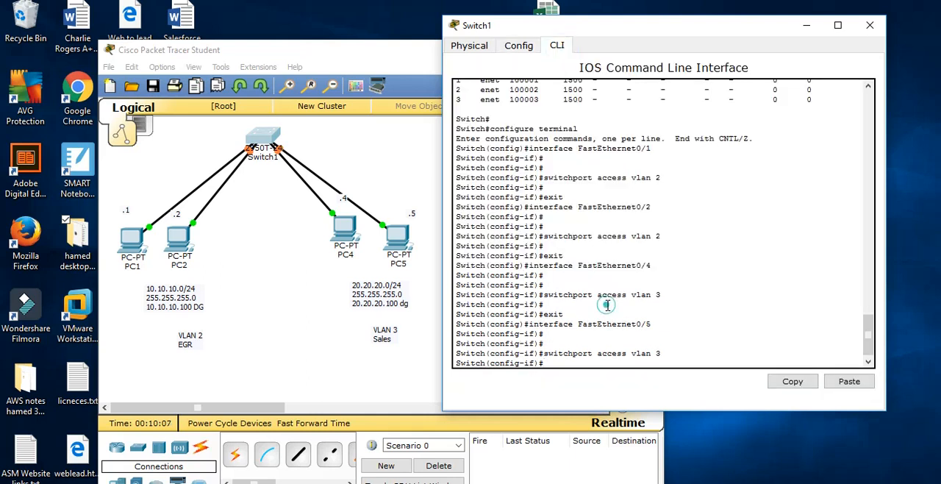
{"action": "key", "text": "ctrl+z"}
{"action": "key", "text": "Return"}
{"action": "key", "text": "Return"}
{"action": "key", "text": "Return"}
{"action": "key", "text": "Return"}
{"action": "type", "text": "show vlan"}
{"action": "key", "text": "Return"}
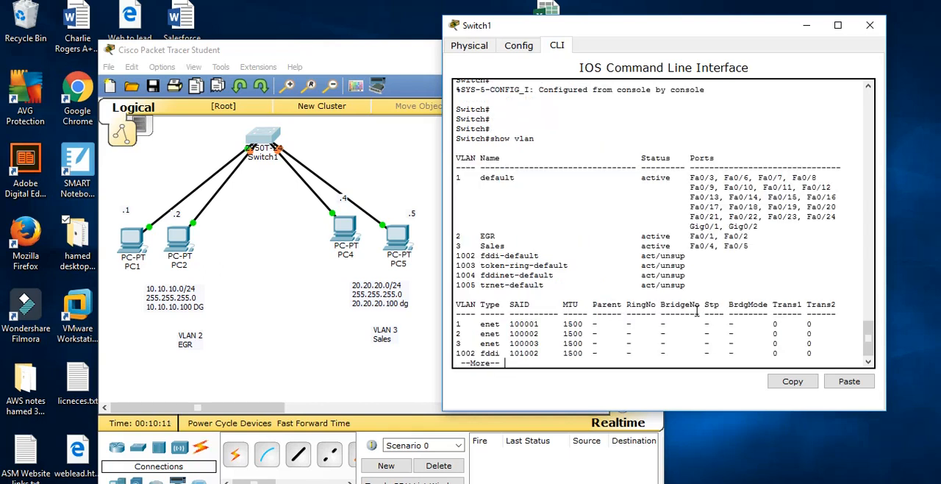
{"action": "left_click_drag", "start_coordinate": [761, 243], "coordinate": [433, 228]}
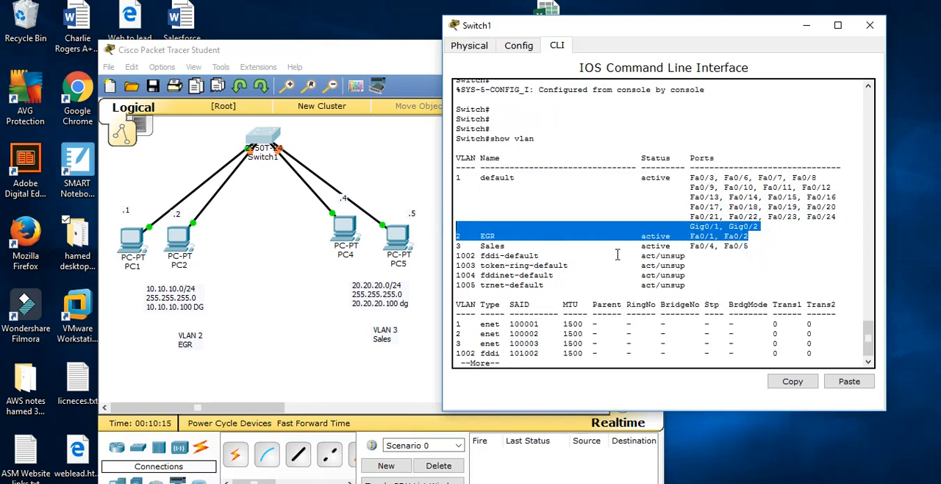
Give PC1 the static IP address 10.10.10.1, subnet mask 255.255.255.0 and default gateway 10.10.10.100
{"action": "left_click", "coordinate": [227, 279]}
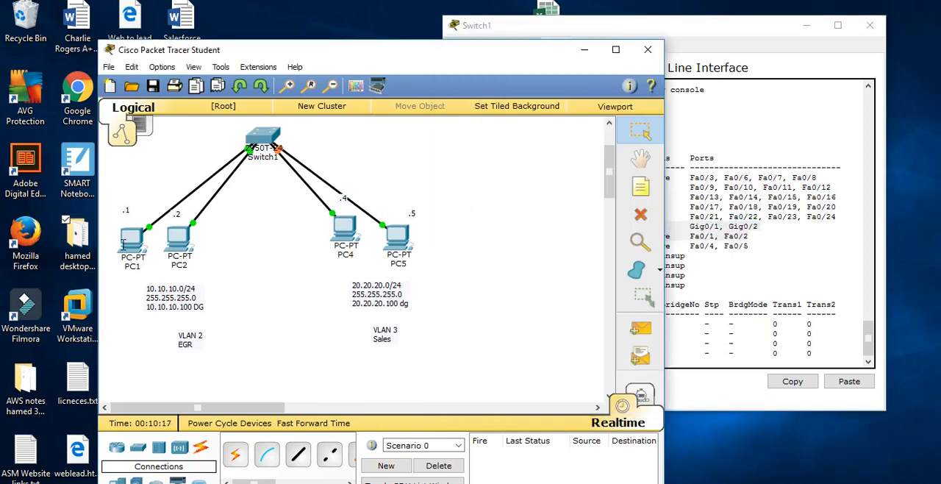
{"action": "left_click", "coordinate": [125, 241]}
{"action": "left_click", "coordinate": [385, 104]}
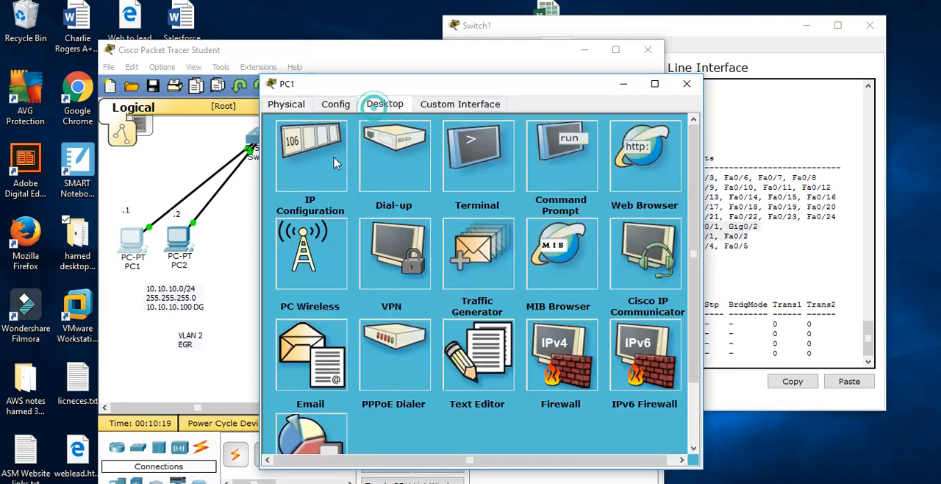
{"action": "left_click", "coordinate": [331, 163]}
{"action": "left_click", "coordinate": [390, 182]}
{"action": "type", "text": "10.10.10.1"}
{"action": "key", "text": "Tab"}
{"action": "type", "text": "255.255.255.0"}
{"action": "key", "text": "Tab"}
{"action": "type", "text": "1"}
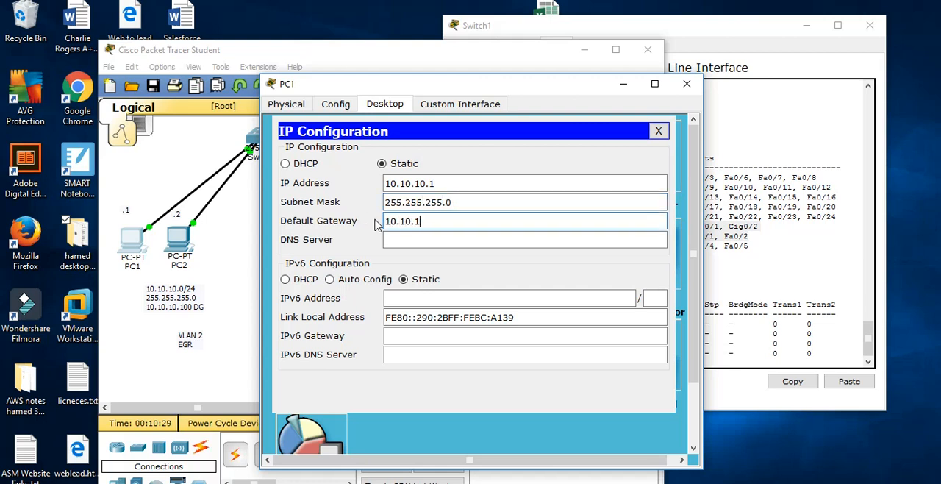
{"action": "type", "text": "0.10.10.100"}
Give PC2 the static IP address 10.10.10.2, subnet mask 255.255.255.0 and default gateway 10.10.10.100
{"action": "left_click", "coordinate": [239, 223]}
{"action": "left_click", "coordinate": [180, 244]}
{"action": "left_click", "coordinate": [345, 105]}
{"action": "left_click", "coordinate": [375, 104]}
{"action": "left_click", "coordinate": [316, 158]}
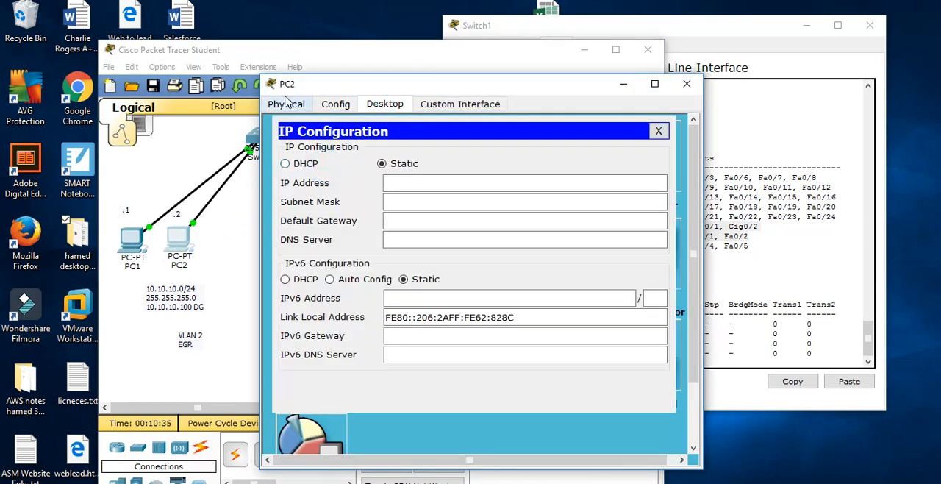
{"action": "left_click", "coordinate": [401, 177]}
{"action": "type", "text": "10.10.10.2"}
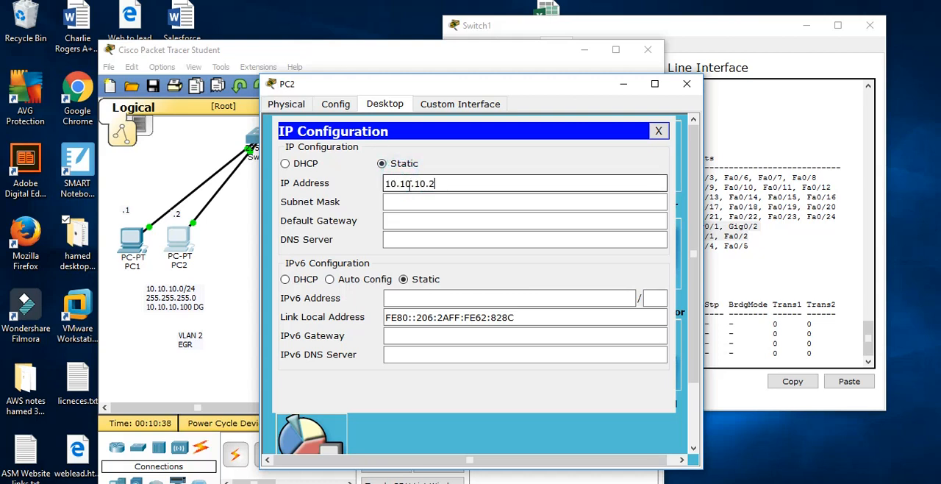
{"action": "key", "text": "Tab"}
{"action": "type", "text": "255.255.255.0"}
{"action": "key", "text": "Tab"}
{"action": "type", "text": "10.10.10.10"}
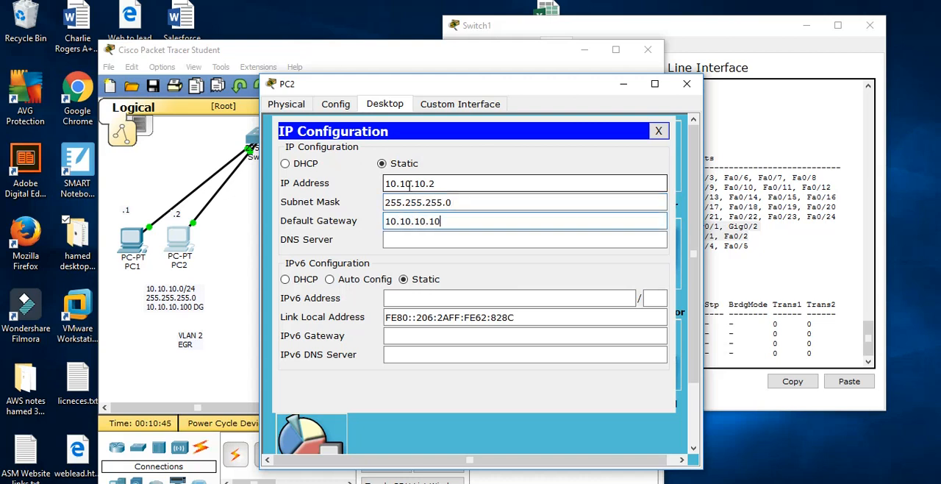
Give PC4 the static IP address 20.20.20.4, subnet mask 255.255.255.0 and default gateway 20.20.20.100
{"action": "left_click", "coordinate": [214, 202]}
{"action": "left_click", "coordinate": [346, 231]}
{"action": "left_click", "coordinate": [383, 104]}
{"action": "left_click", "coordinate": [311, 158]}
{"action": "left_click", "coordinate": [399, 183]}
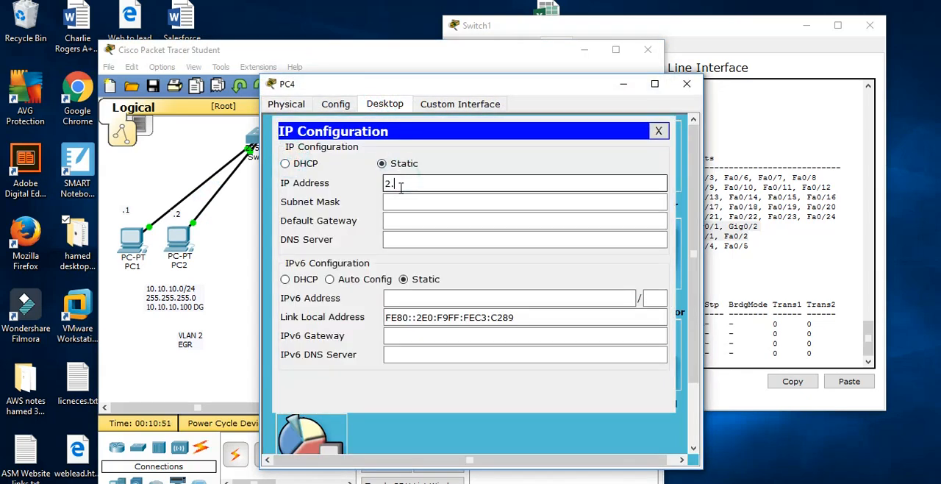
{"action": "type", "text": "20.20.20.4"}
{"action": "key", "text": "Tab"}
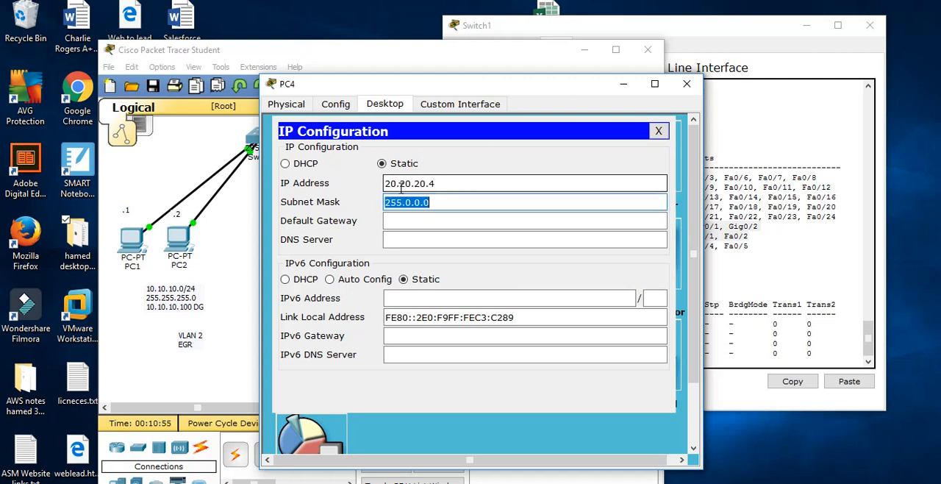
{"action": "type", "text": "255.255.255.0"}
{"action": "key", "text": "Tab"}
{"action": "type", "text": "20.20"}
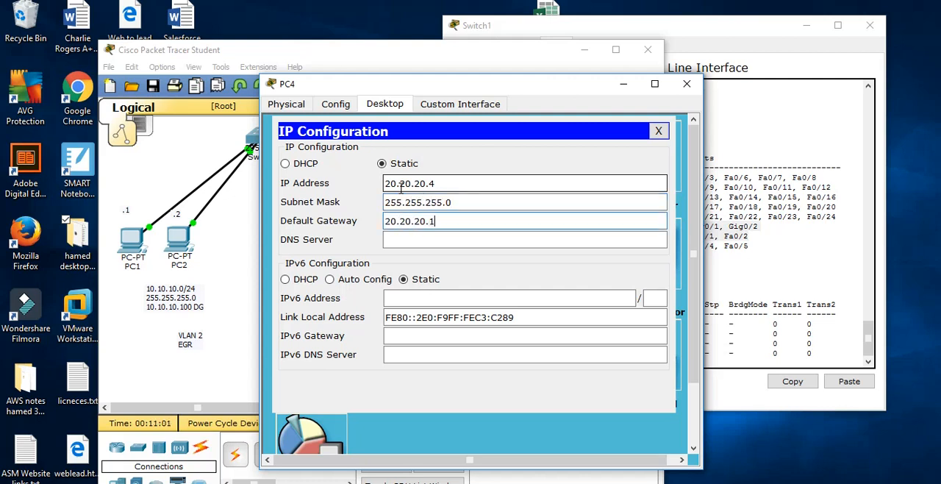
Give PC5 the static IP address 20.20.20.5, subnet mask 255.255.255.0 and default gateway 20.20.20.100
{"action": "left_click", "coordinate": [244, 214]}
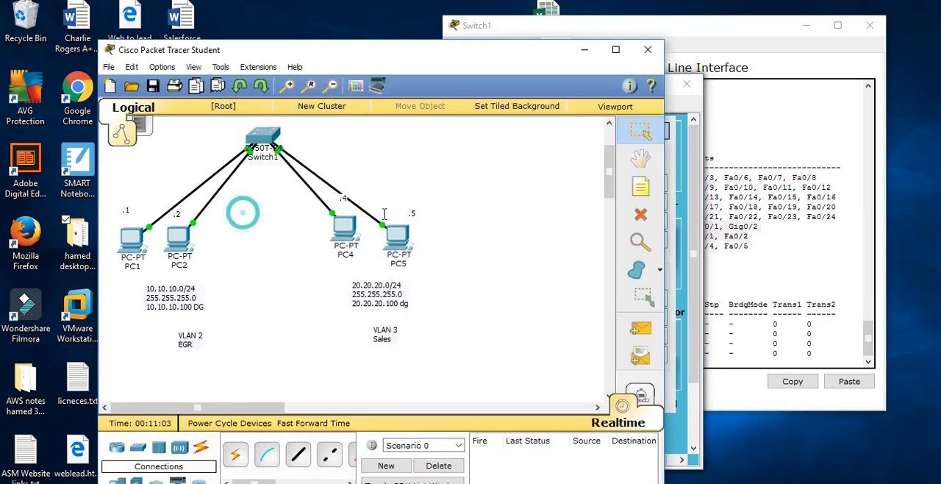
{"action": "left_click", "coordinate": [406, 232]}
{"action": "left_click", "coordinate": [368, 102]}
{"action": "left_click", "coordinate": [311, 148]}
{"action": "left_click", "coordinate": [437, 182]}
{"action": "type", "text": "20.20.20.5"}
{"action": "left_click", "coordinate": [439, 203]}
{"action": "type", "text": "255.255.255.0"}
{"action": "key", "text": "Tab"}
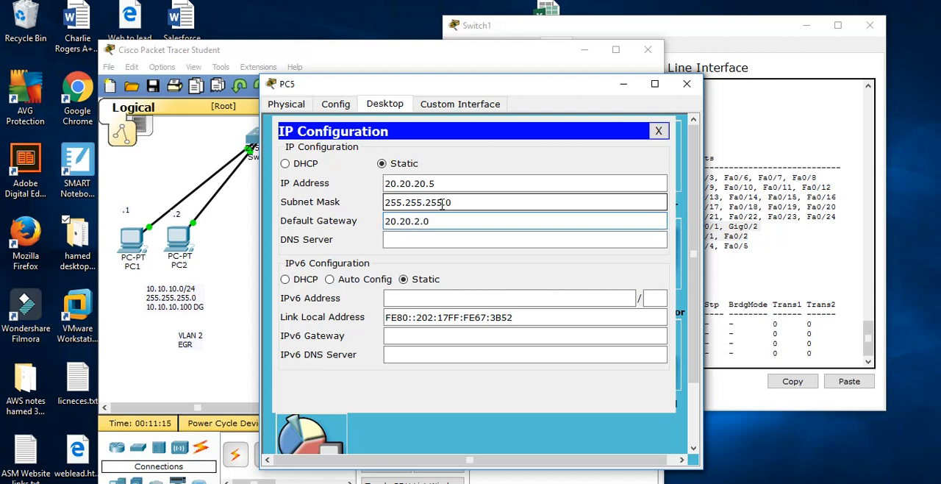
{"action": "type", "text": "20.20.20.100"}
Close PC1's IP configuration and run ipconfig in its command prompt to check the address settings
{"action": "left_click", "coordinate": [114, 163]}
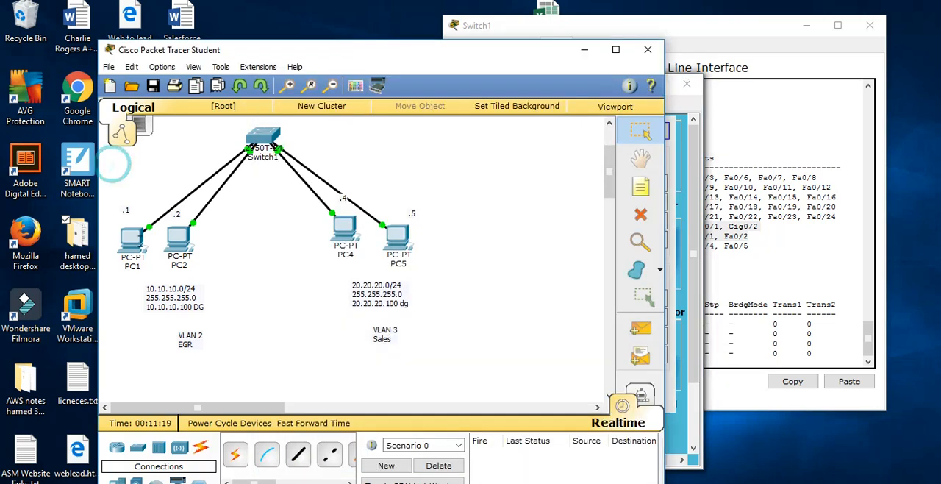
{"action": "left_click", "coordinate": [133, 244]}
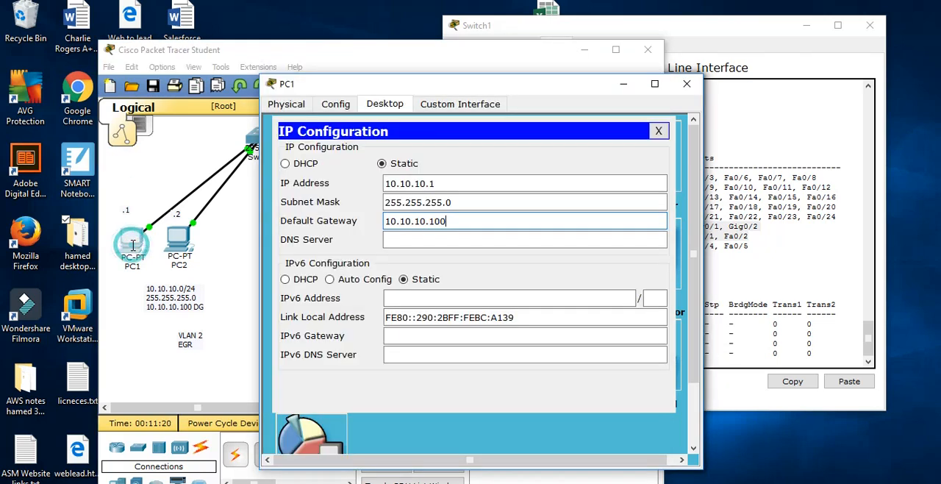
{"action": "left_click", "coordinate": [659, 132]}
{"action": "left_click", "coordinate": [548, 162]}
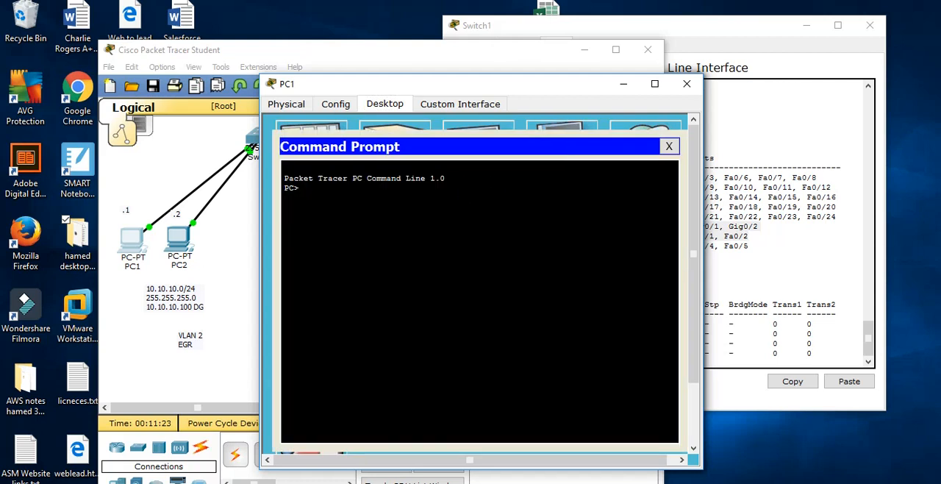
{"action": "type", "text": "ipconfig"}
{"action": "key", "text": "Return"}
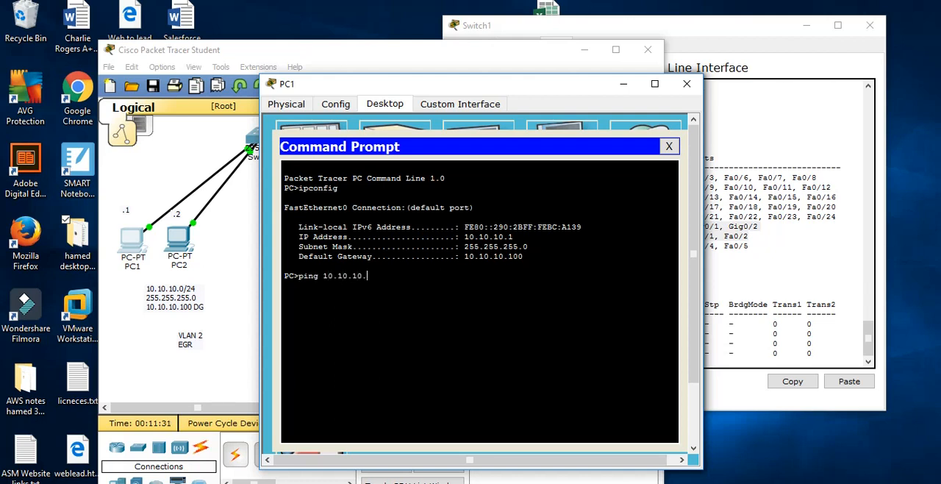
Check PC2's IP settings, ping 10.10.10.2 from PC1's command prompt, and examine the replies
{"action": "left_click", "coordinate": [135, 239]}
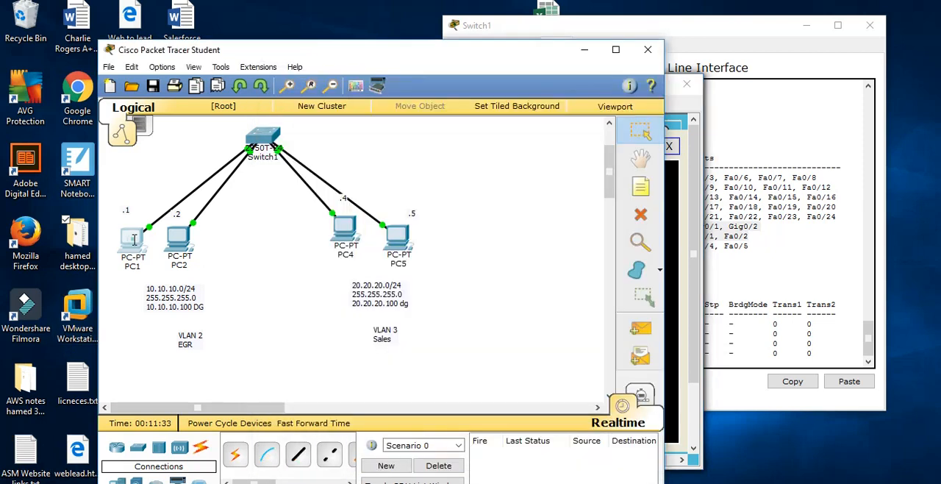
{"action": "left_click", "coordinate": [175, 234]}
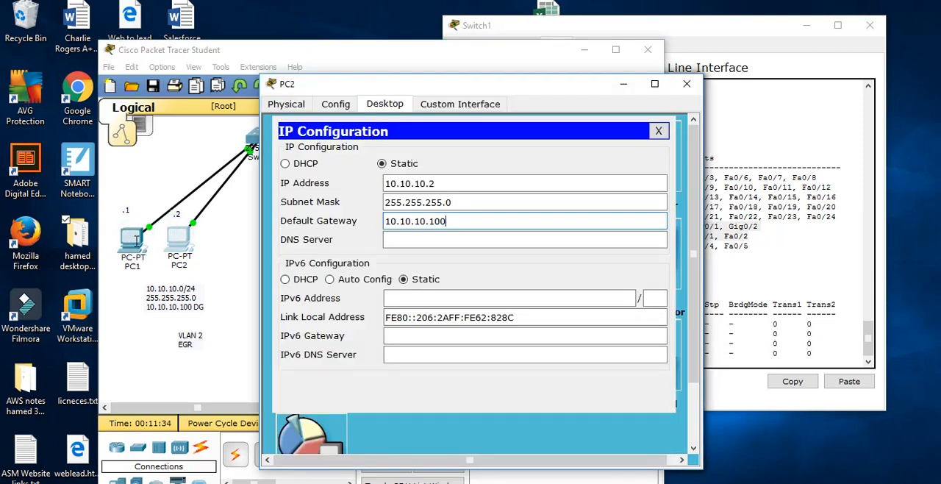
{"action": "left_click", "coordinate": [136, 239]}
{"action": "left_click", "coordinate": [382, 283]}
{"action": "key", "text": "Return"}
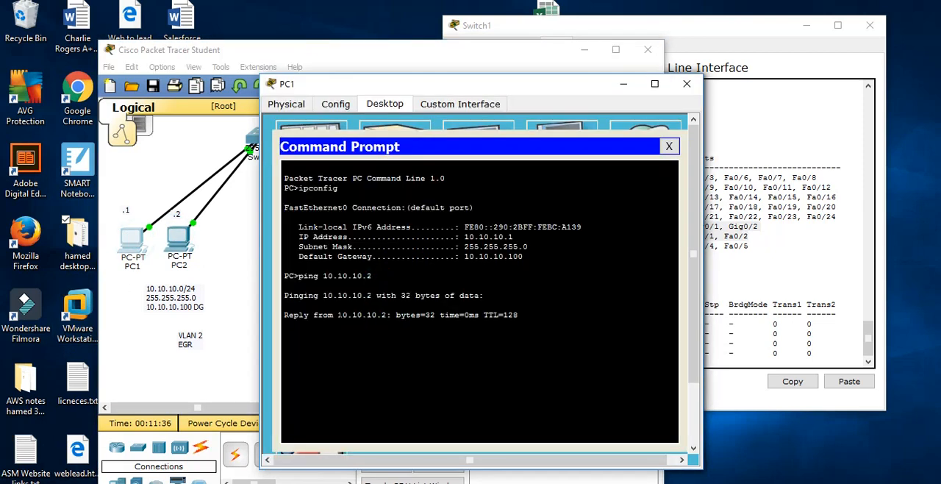
{"action": "left_click_drag", "start_coordinate": [545, 357], "coordinate": [286, 287]}
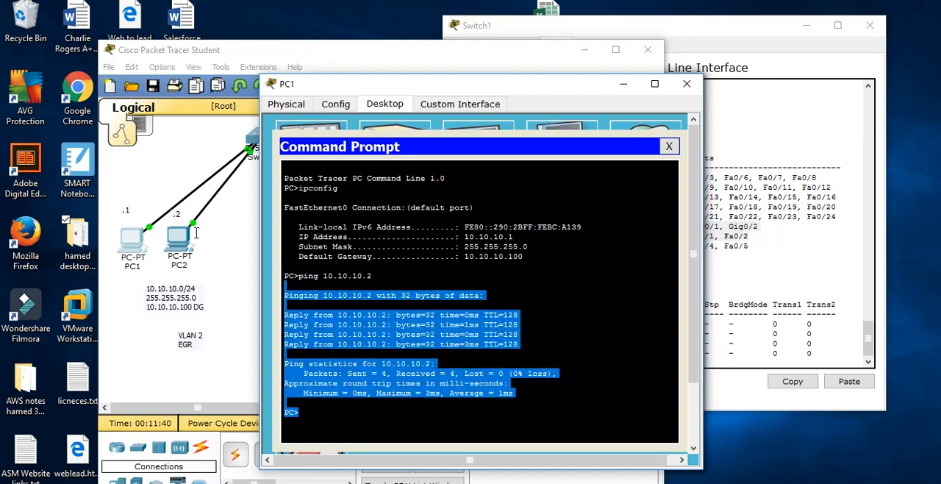
Move the PC1 window aside and run ipconfig in PC4's command prompt to check its IP address
{"action": "left_click", "coordinate": [497, 103]}
{"action": "left_click_drag", "start_coordinate": [535, 88], "coordinate": [770, 109]}
{"action": "left_click", "coordinate": [340, 226]}
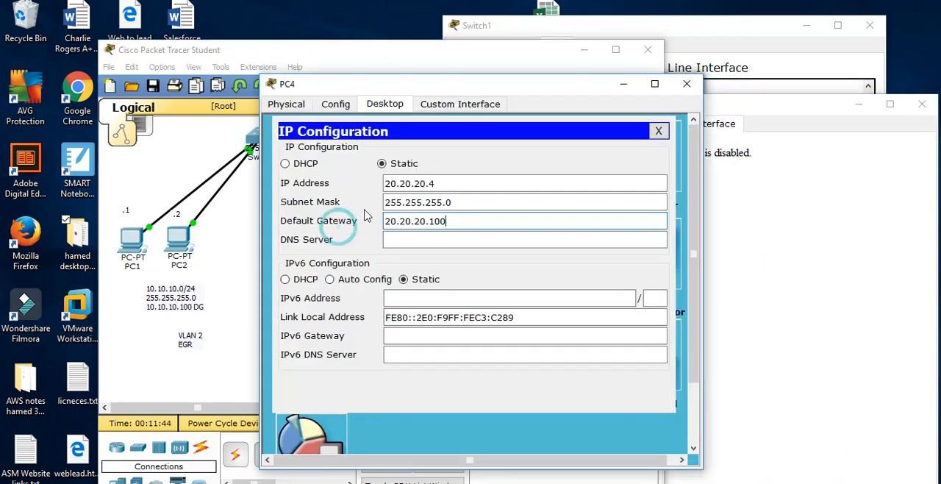
{"action": "left_click", "coordinate": [659, 131]}
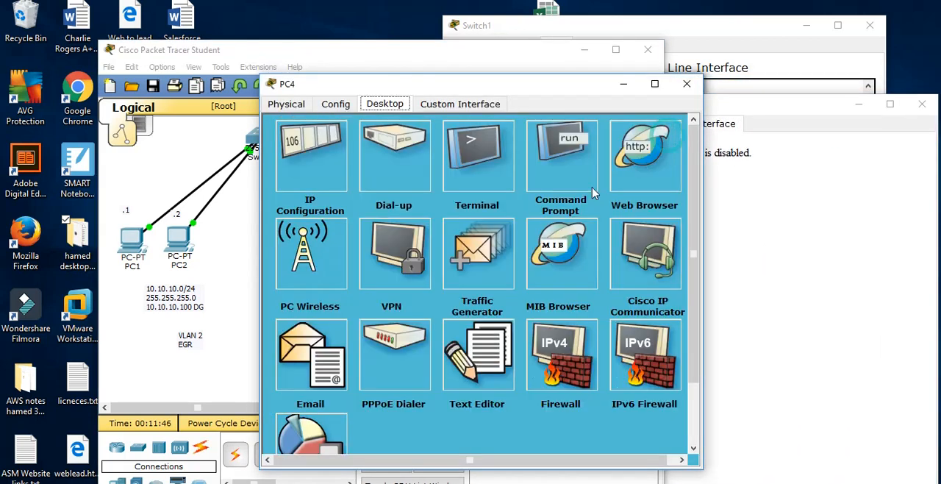
{"action": "left_click", "coordinate": [563, 154]}
{"action": "type", "text": "ipconfig"}
{"action": "key", "text": "Return"}
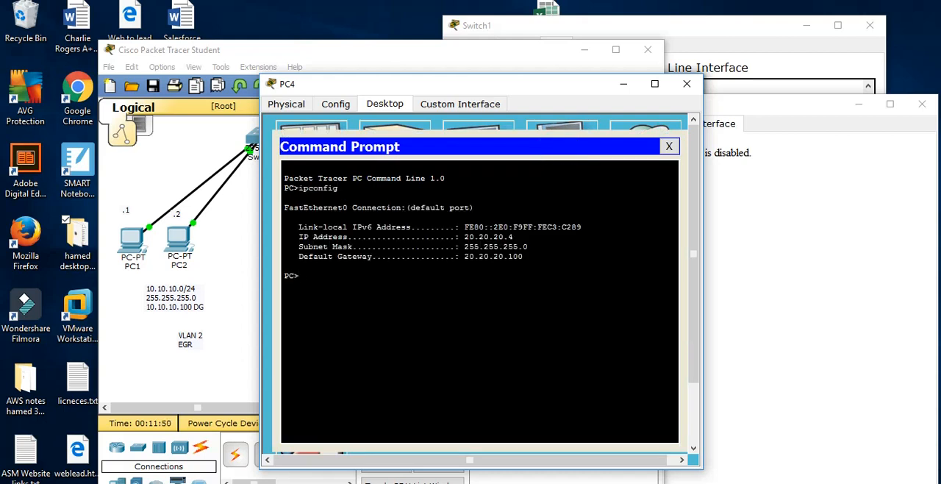
{"action": "left_click_drag", "start_coordinate": [525, 237], "coordinate": [469, 237]}
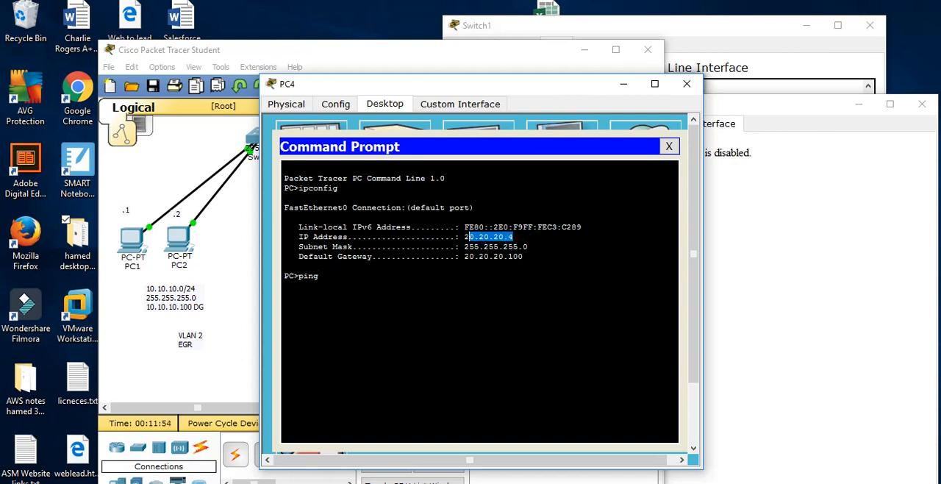
Ping PC5 at 20.20.20.5 from PC4's command prompt
{"action": "left_click", "coordinate": [326, 281]}
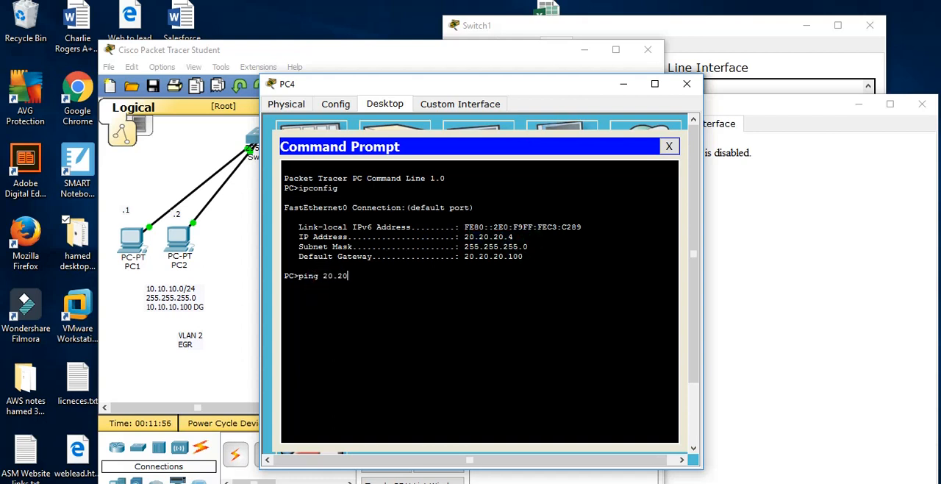
{"action": "type", "text": "20.20.20.5"}
{"action": "key", "text": "Return"}
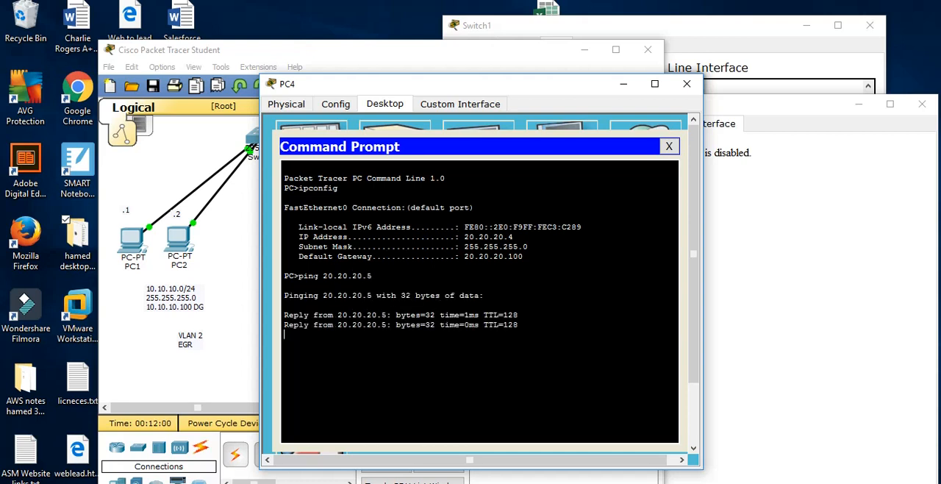
Move the PC4 window aside and highlight the VLAN 2 EGR and VLAN 3 Sales notes in the topology
{"action": "left_click_drag", "start_coordinate": [491, 84], "coordinate": [719, 84]}
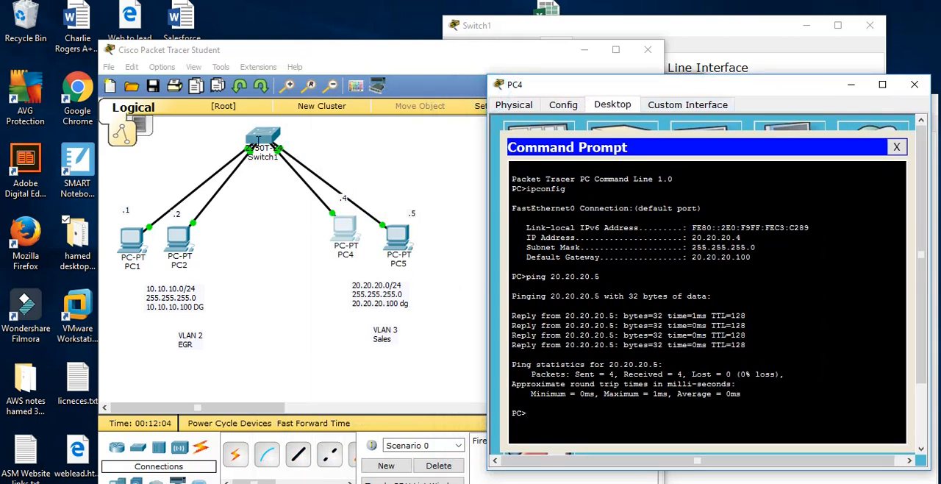
{"action": "left_click_drag", "start_coordinate": [232, 342], "coordinate": [145, 287]}
{"action": "left_click_drag", "start_coordinate": [324, 271], "coordinate": [422, 357]}
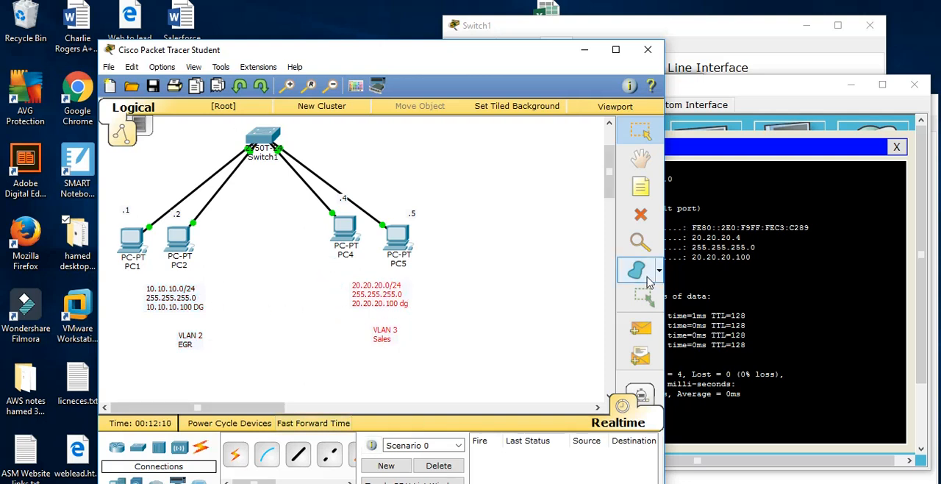
Switch to the Word lab document and review the EGR line in the VLAN table and the note about needing a router
{"action": "key", "text": "alt+Tab"}
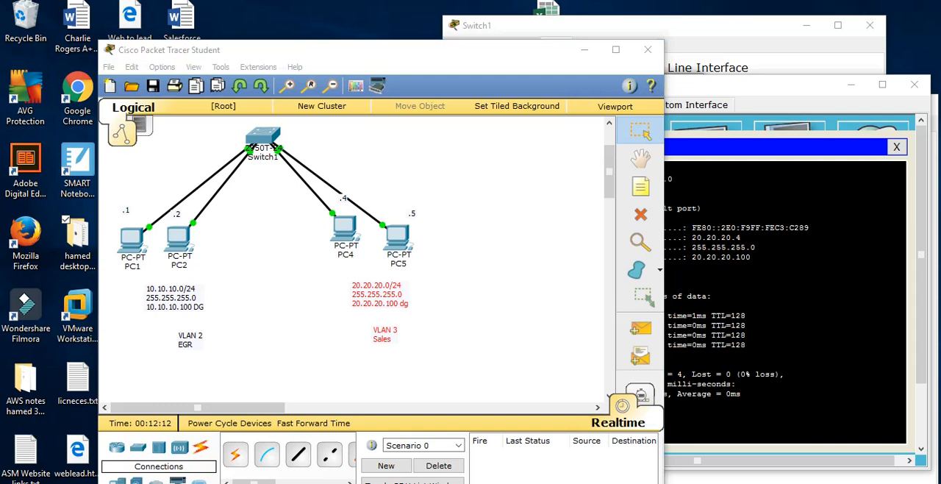
{"action": "scroll", "coordinate": [480, 412], "scroll_direction": "down", "scroll_amount": 3}
{"action": "left_click_drag", "start_coordinate": [328, 364], "coordinate": [423, 378]}
{"action": "scroll", "coordinate": [276, 367], "scroll_direction": "down", "scroll_amount": 3}
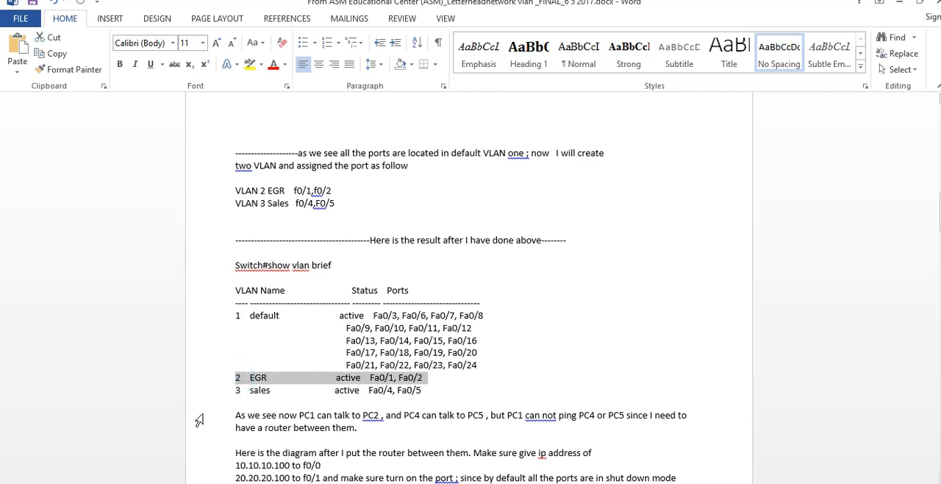
{"action": "left_click_drag", "start_coordinate": [239, 409], "coordinate": [692, 422]}
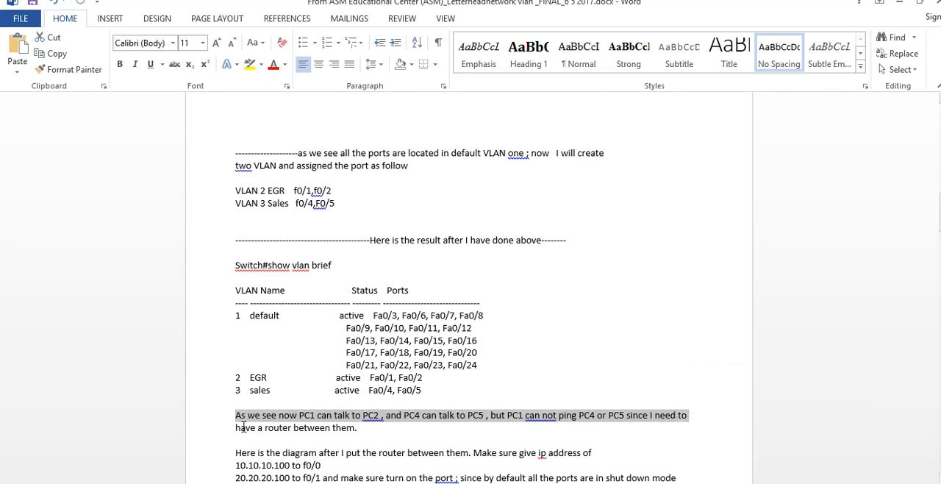
Ping PC4 at 20.20.20.4 from PC1's command prompt
{"action": "left_click_drag", "start_coordinate": [243, 427], "coordinate": [368, 429]}
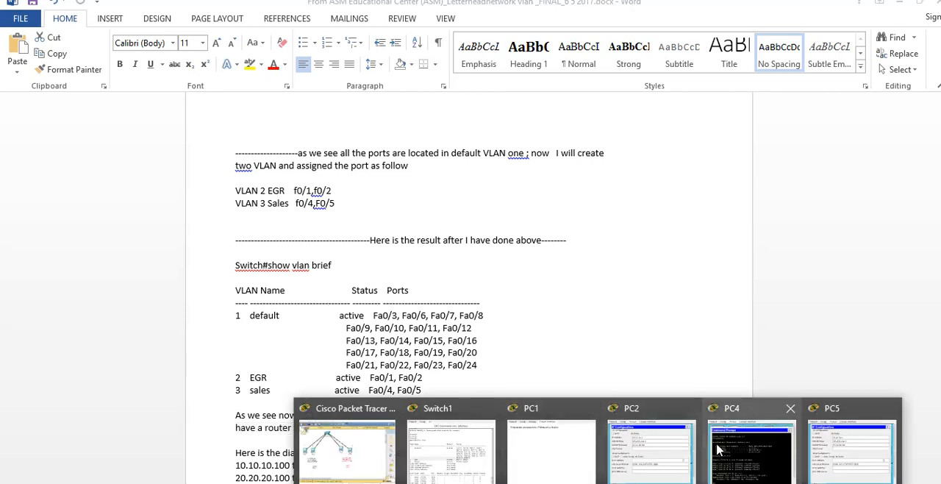
{"action": "left_click", "coordinate": [719, 450]}
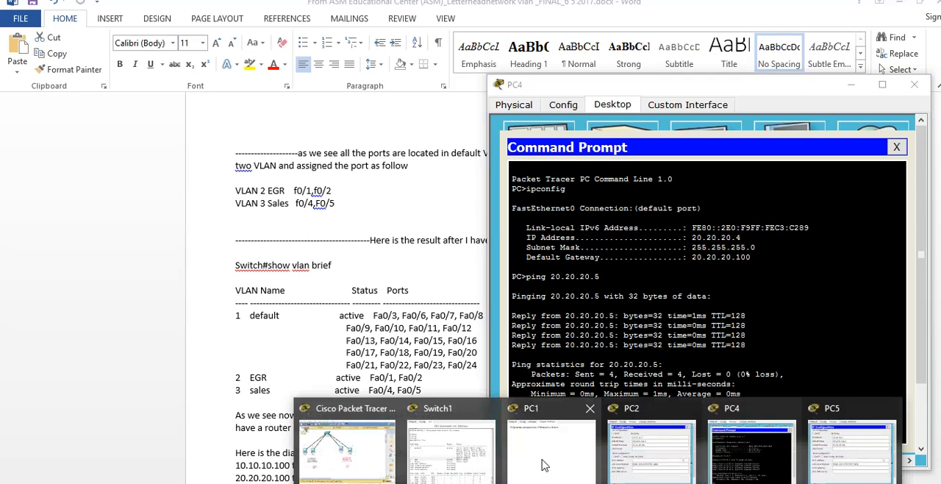
{"action": "left_click", "coordinate": [544, 465]}
{"action": "left_click", "coordinate": [559, 126]}
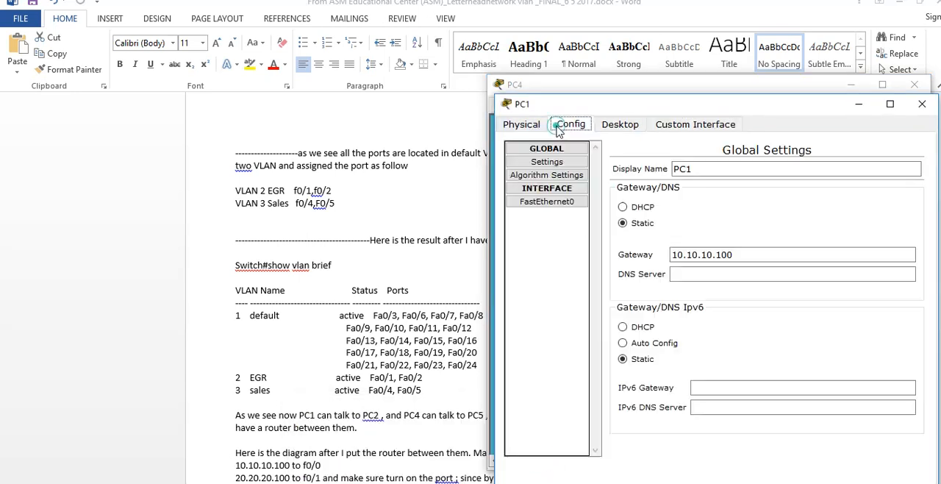
{"action": "left_click", "coordinate": [620, 124]}
{"action": "left_click", "coordinate": [602, 458]}
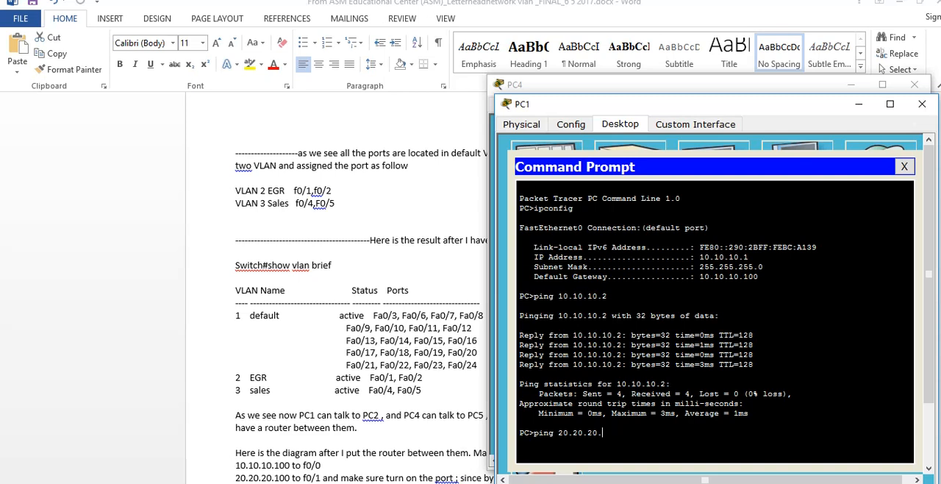
{"action": "key", "text": "Return"}
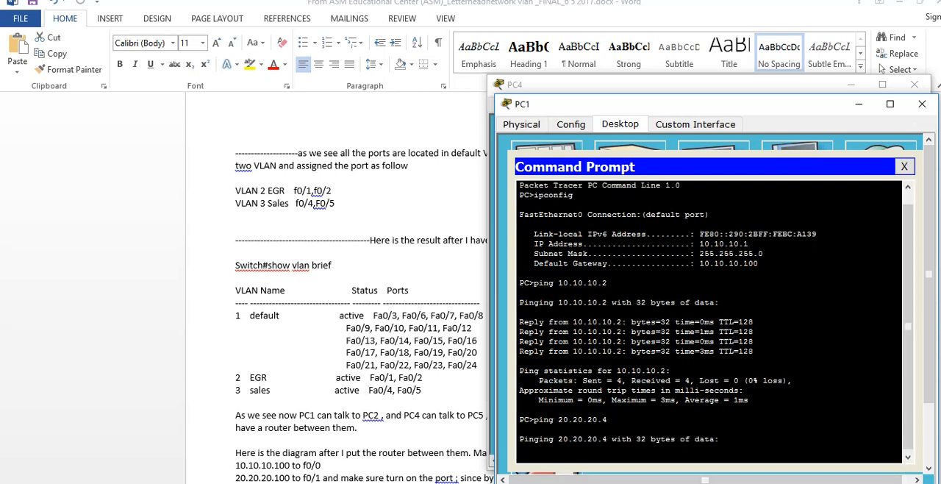
Highlight the output of the 20.20.20.4 ping and close PC1's command prompt and device window
{"action": "mouse_move", "coordinate": [563, 483]}
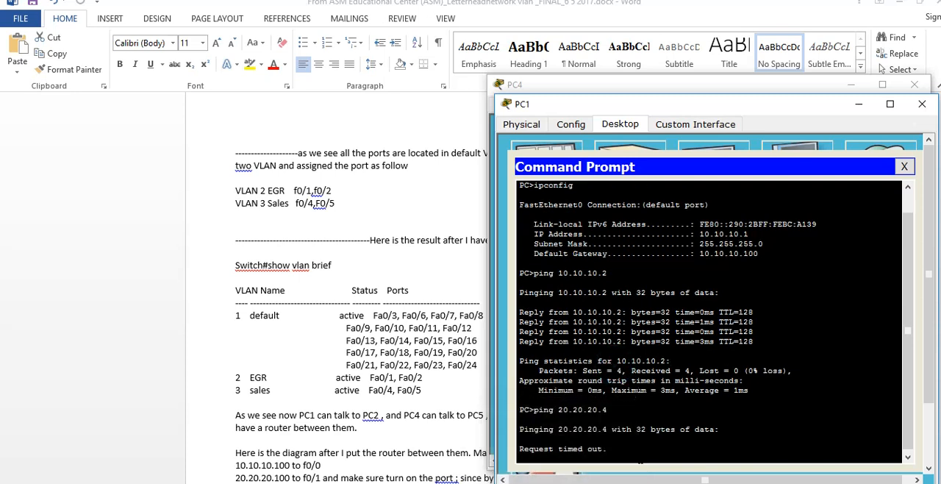
{"action": "left_click_drag", "start_coordinate": [611, 450], "coordinate": [505, 398]}
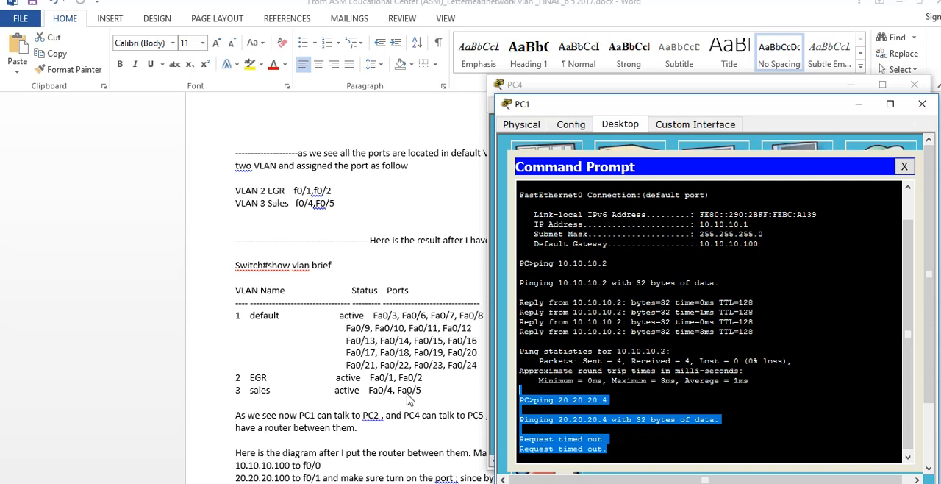
{"action": "left_click", "coordinate": [598, 483]}
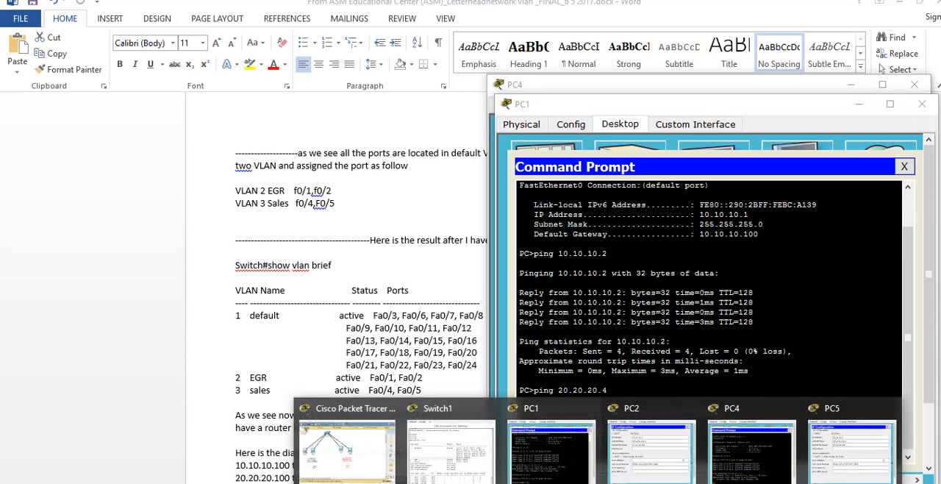
{"action": "left_click", "coordinate": [367, 442]}
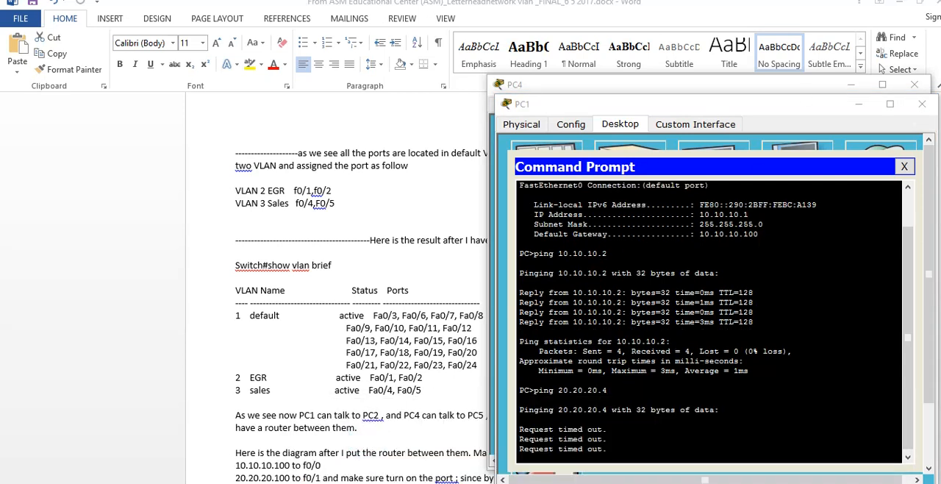
{"action": "left_click", "coordinate": [750, 272]}
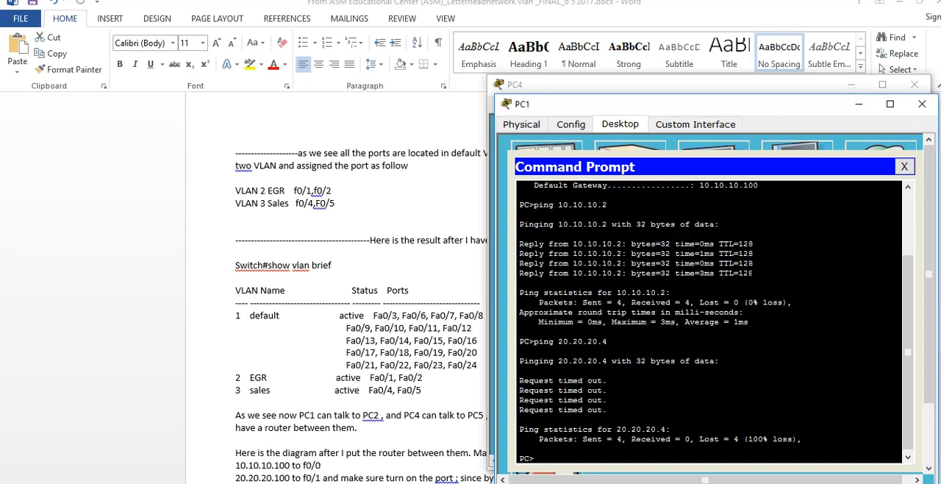
{"action": "left_click", "coordinate": [904, 166]}
{"action": "left_click", "coordinate": [923, 103]}
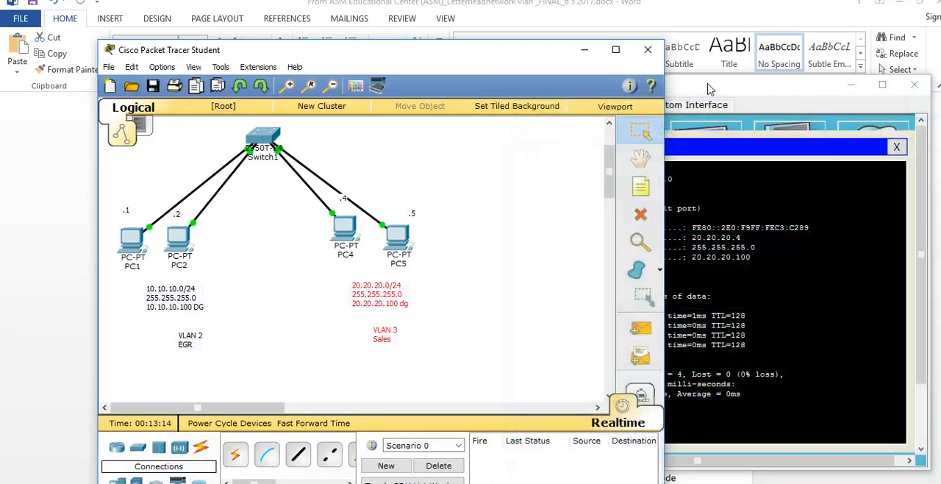
Move the switch, the four PCs and all their notes down together to free space above the switch
{"action": "left_click_drag", "start_coordinate": [531, 46], "coordinate": [557, 59]}
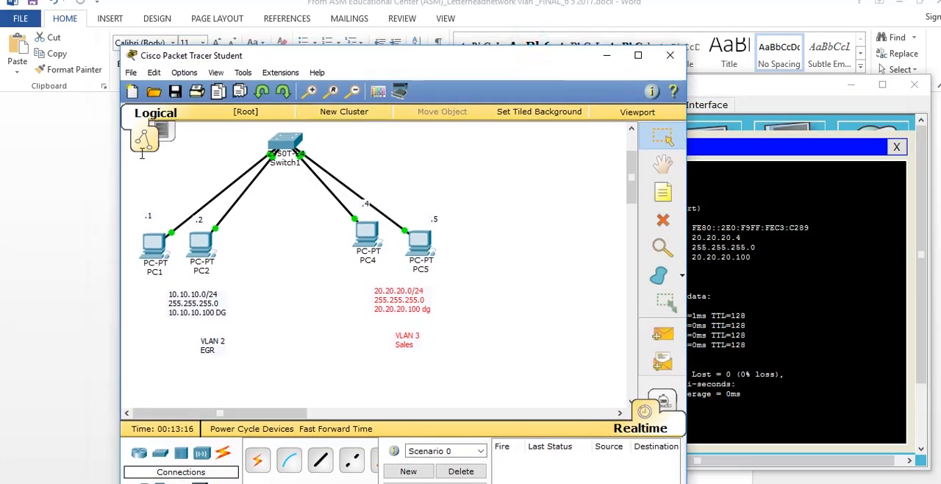
{"action": "left_click_drag", "start_coordinate": [181, 128], "coordinate": [505, 458]}
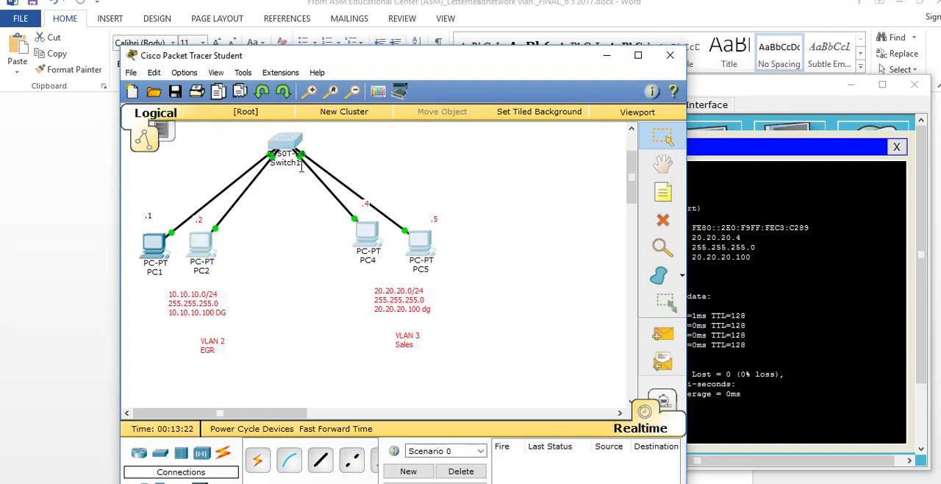
{"action": "left_click_drag", "start_coordinate": [286, 140], "coordinate": [303, 173]}
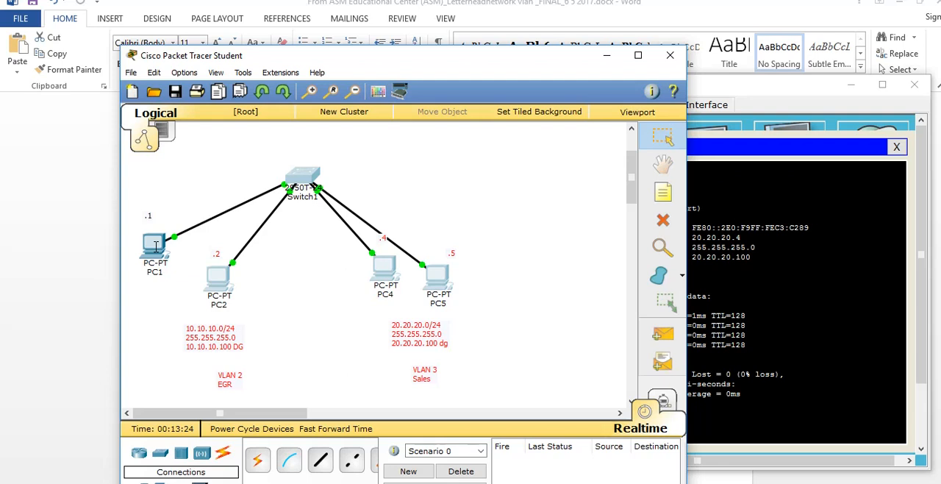
{"action": "left_click_drag", "start_coordinate": [155, 246], "coordinate": [160, 281]}
{"action": "left_click_drag", "start_coordinate": [147, 210], "coordinate": [166, 250]}
{"action": "left_click_drag", "start_coordinate": [148, 214], "coordinate": [157, 238]}
{"action": "left_click_drag", "start_coordinate": [137, 163], "coordinate": [531, 433]}
{"action": "left_click_drag", "start_coordinate": [306, 174], "coordinate": [333, 207]}
{"action": "mouse_move", "coordinate": [631, 176]}
{"action": "left_mouse_down"}
{"action": "mouse_move", "coordinate": [633, 195]}
{"action": "mouse_move", "coordinate": [633, 180]}
{"action": "left_mouse_up"}
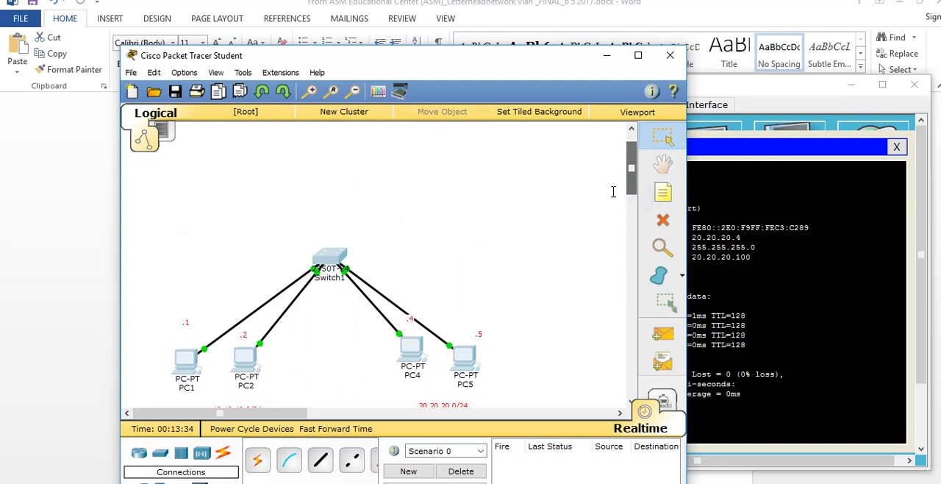
{"action": "left_click", "coordinate": [345, 160]}
Place an 1841 router in the empty space above the switch
{"action": "left_click", "coordinate": [139, 454]}
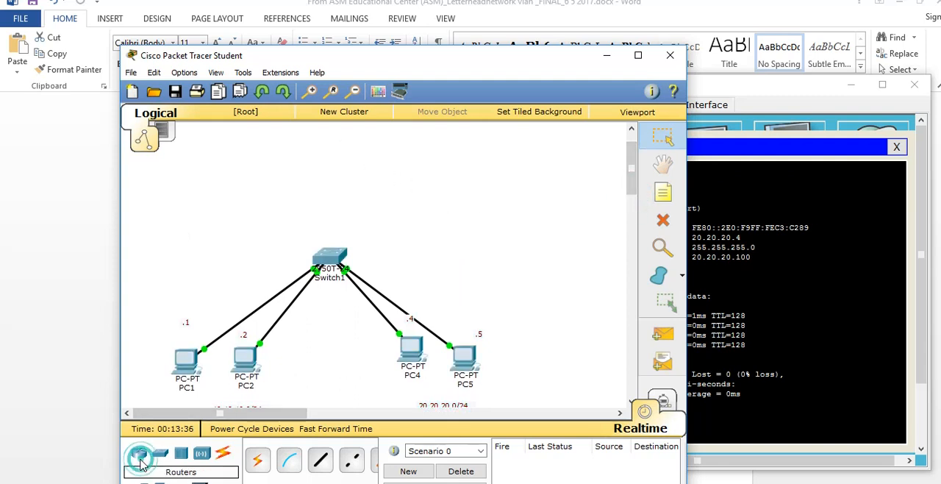
{"action": "left_click_drag", "start_coordinate": [269, 470], "coordinate": [341, 162]}
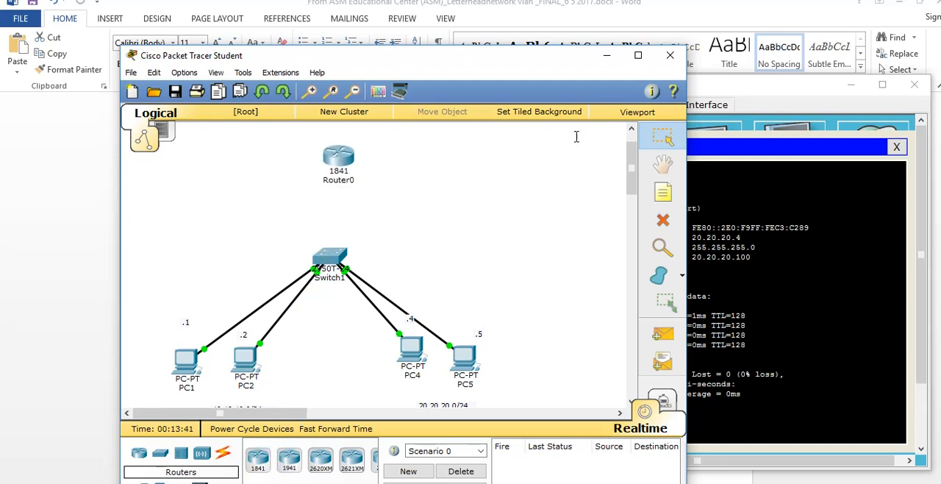
{"action": "left_click", "coordinate": [664, 190]}
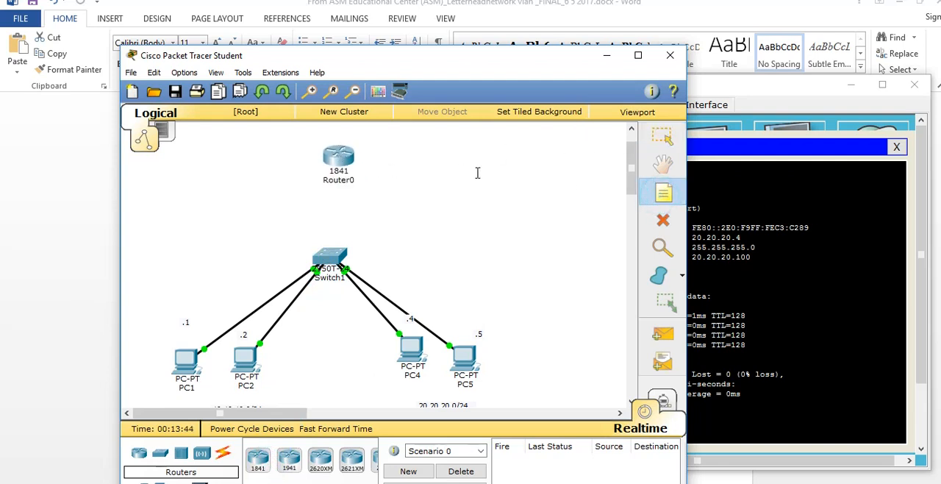
{"action": "key", "text": "Escape"}
Examine the Fast Ethernet ports in the enlarged physical view of the 1841 router and close its window
{"action": "mouse_move", "coordinate": [341, 163]}
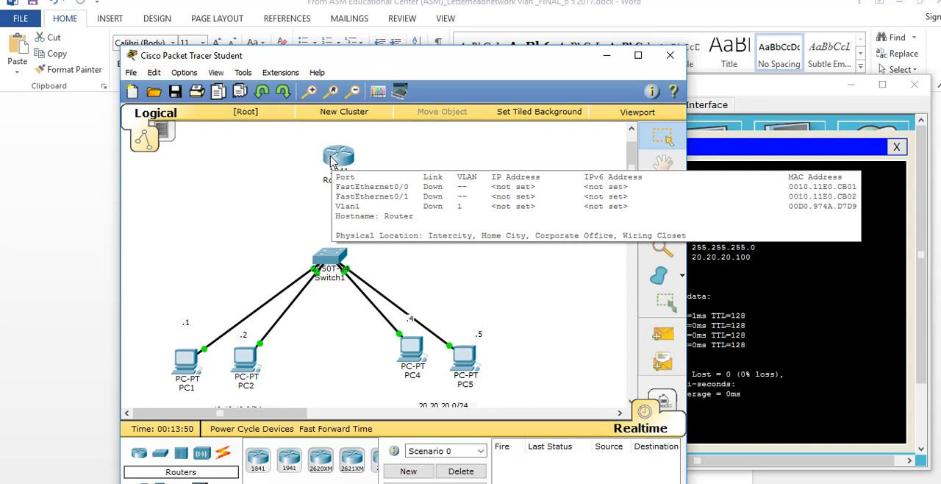
{"action": "left_click", "coordinate": [332, 162]}
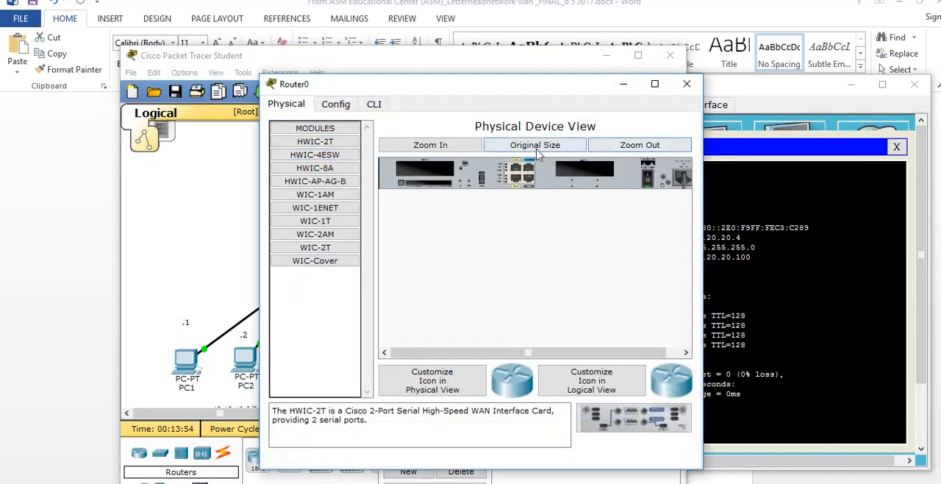
{"action": "left_click", "coordinate": [465, 153]}
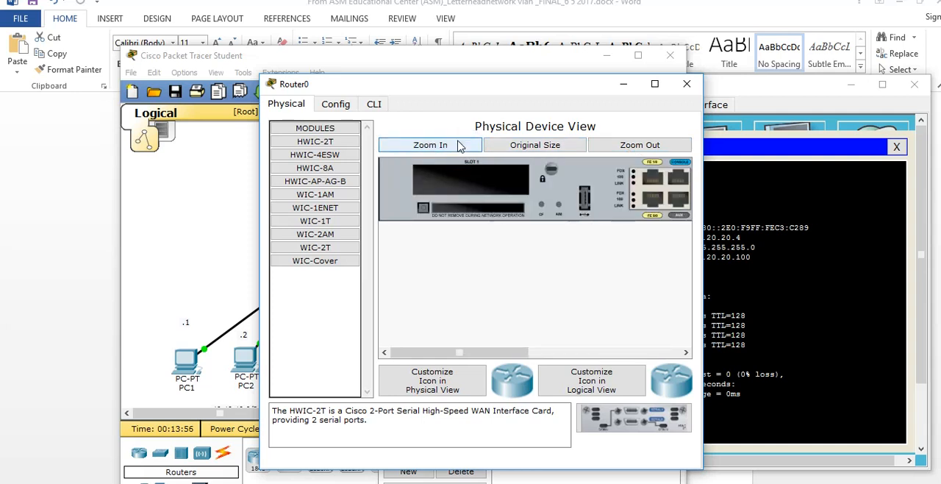
{"action": "left_click_drag", "start_coordinate": [496, 353], "coordinate": [579, 353]}
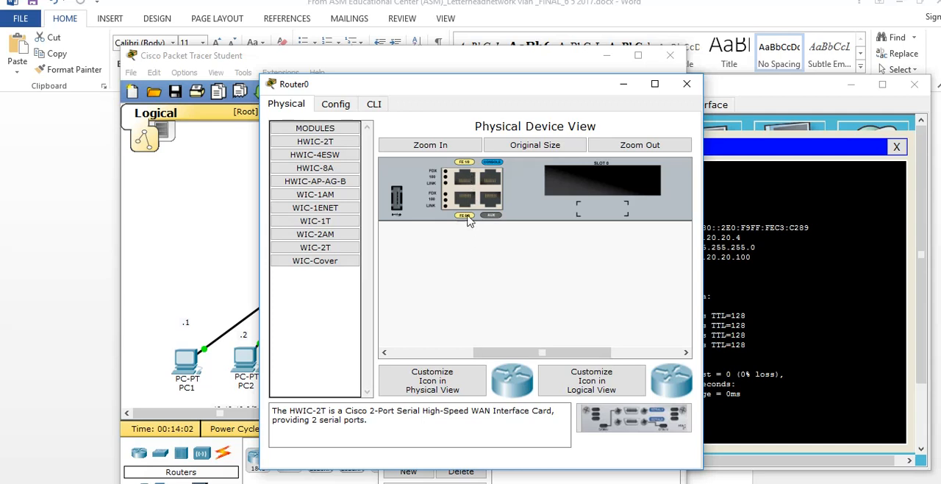
{"action": "left_click", "coordinate": [686, 83]}
Add a two-line note reading "f0/0" and ".100" on the left side of the router
{"action": "left_click", "coordinate": [664, 192]}
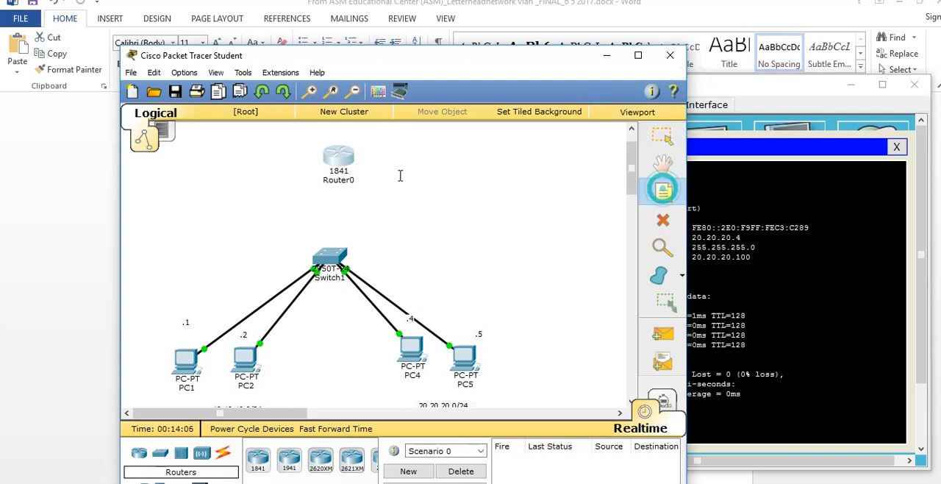
{"action": "left_click", "coordinate": [280, 147]}
{"action": "type", "text": "f0"}
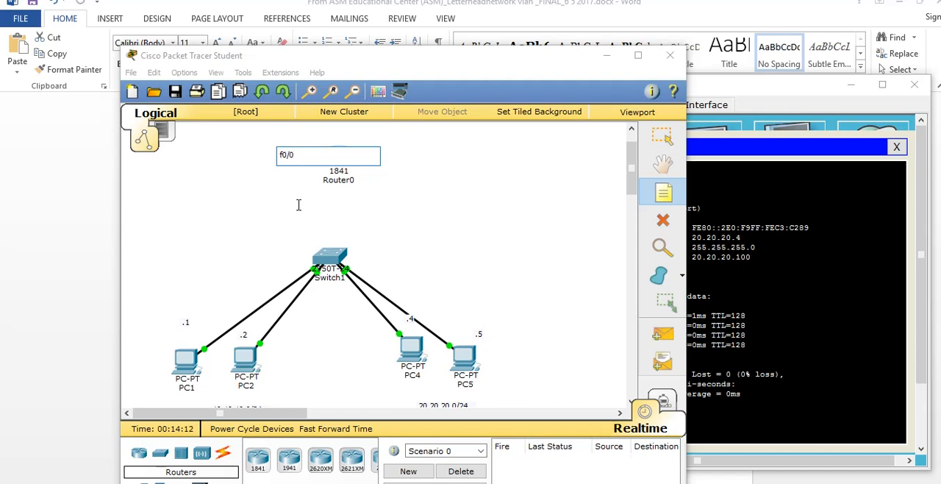
{"action": "type", "text": "/0"}
{"action": "key", "text": "Return"}
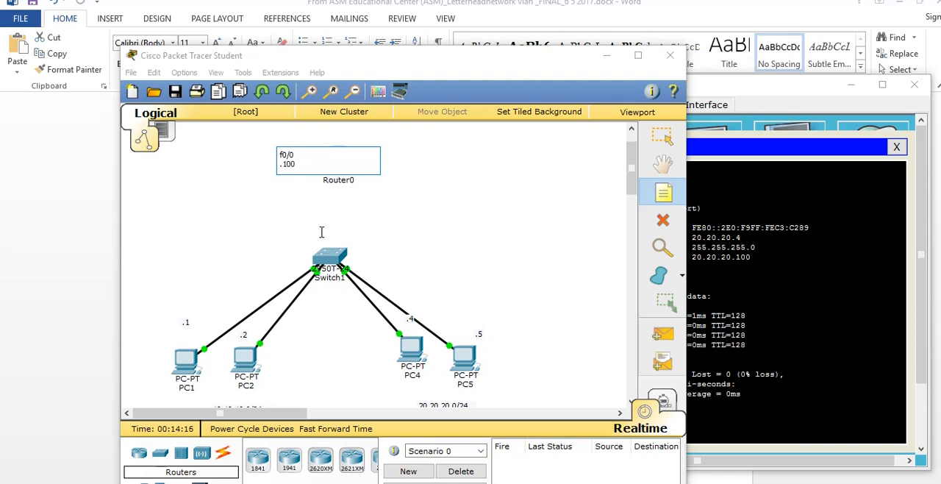
{"action": "left_click", "coordinate": [381, 229]}
Add a two-line note reading "f0/1" and ".100" on the right side of the router
{"action": "left_click", "coordinate": [653, 196]}
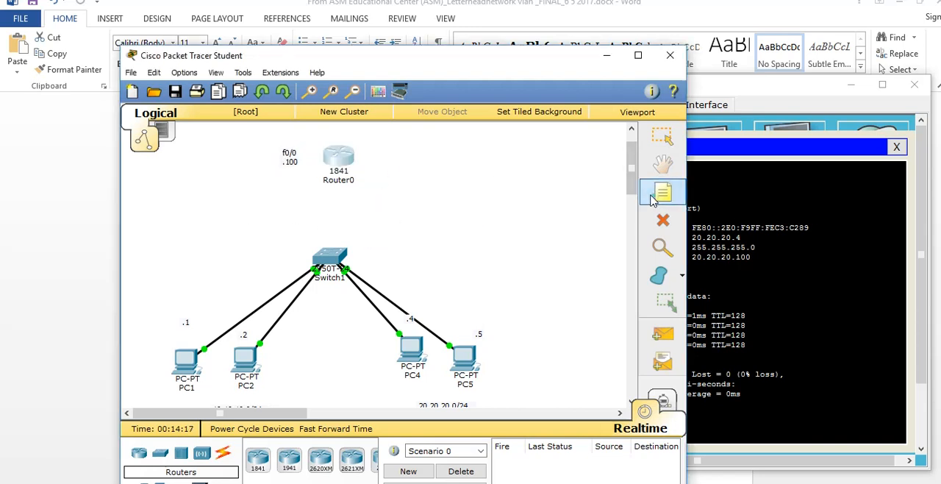
{"action": "left_click", "coordinate": [362, 146]}
{"action": "type", "text": "f0/1"}
{"action": "key", "text": "Return"}
{"action": "type", "text": ".100"}
{"action": "left_click", "coordinate": [467, 212]}
Add a note left of the router reading "f0/0=10.10.10.100" and "f0/1=20.20.20.100" on two lines
{"action": "left_click", "coordinate": [664, 195]}
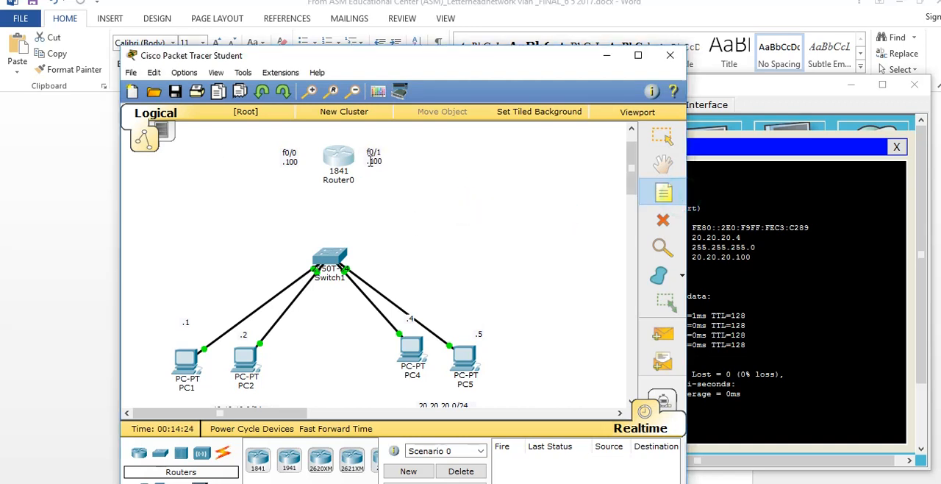
{"action": "left_click", "coordinate": [174, 165]}
{"action": "type", "text": "f"}
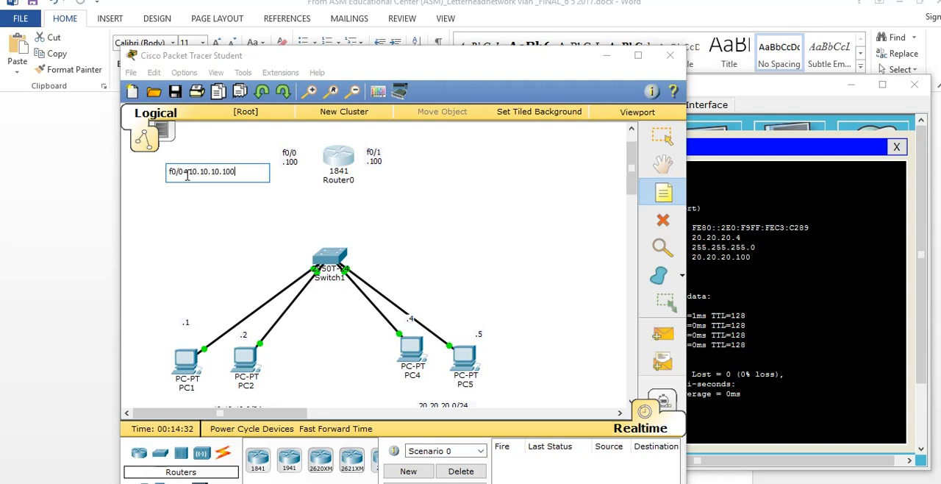
{"action": "key", "text": "Return"}
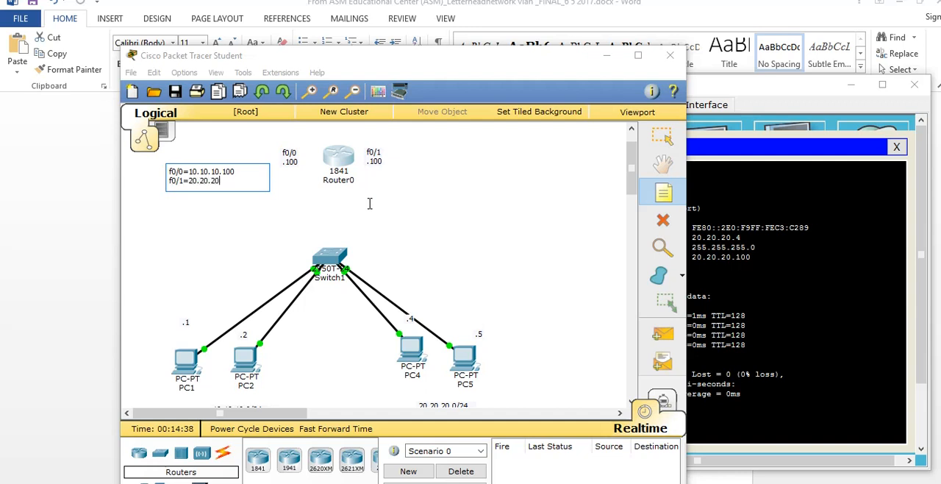
{"action": "left_click", "coordinate": [457, 220]}
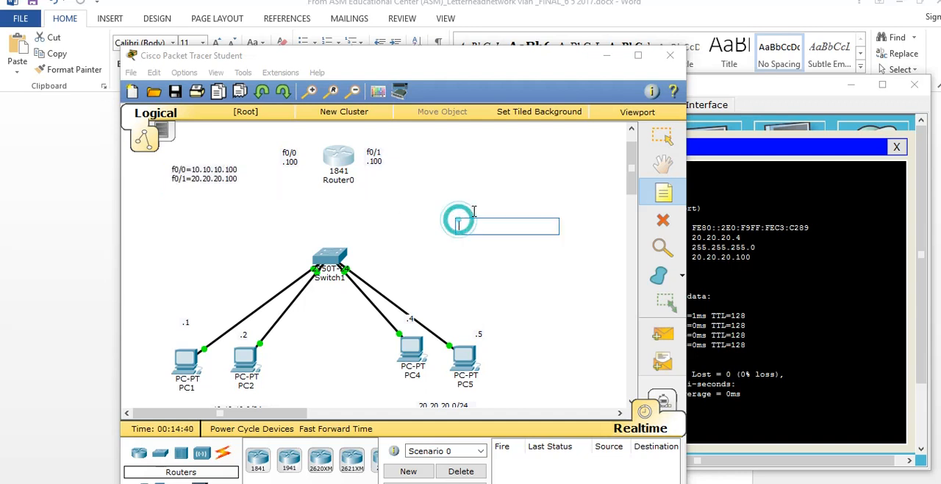
Review the 10.10.10.0/24 and 20.20.20.0/24 subnet notes beneath the PCs against the router's interface addresses
{"action": "scroll", "coordinate": [331, 295], "scroll_direction": "down", "scroll_amount": 2}
{"action": "left_click", "coordinate": [215, 366]}
{"action": "key", "text": "Escape"}
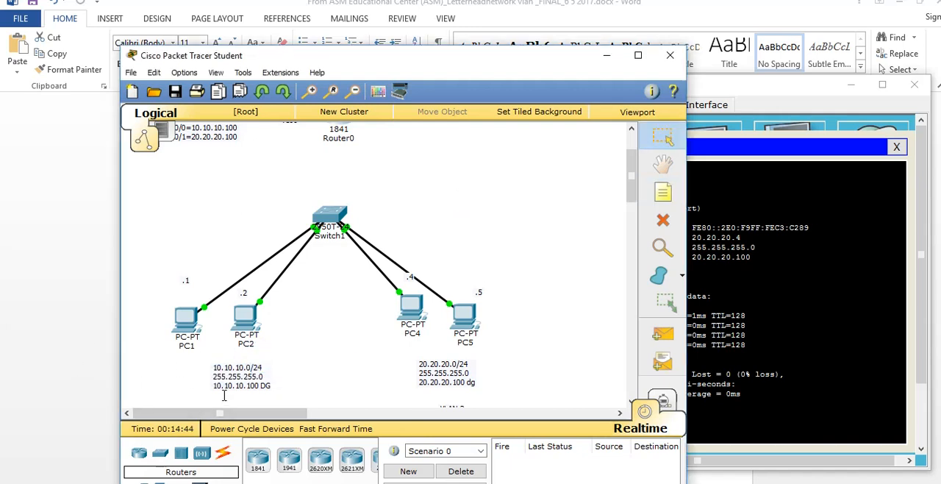
{"action": "left_click", "coordinate": [211, 362]}
{"action": "left_click_drag", "start_coordinate": [212, 369], "coordinate": [257, 367]}
{"action": "left_click", "coordinate": [416, 365]}
{"action": "left_click_drag", "start_coordinate": [416, 365], "coordinate": [491, 362]}
{"action": "scroll", "coordinate": [518, 291], "scroll_direction": "up", "scroll_amount": 2}
{"action": "scroll", "coordinate": [517, 295], "scroll_direction": "down", "scroll_amount": 1}
Connect Router0's FastEthernet0/0 to Switch1's FastEthernet0/3 with a copper straight-through cable
{"action": "left_click", "coordinate": [662, 192]}
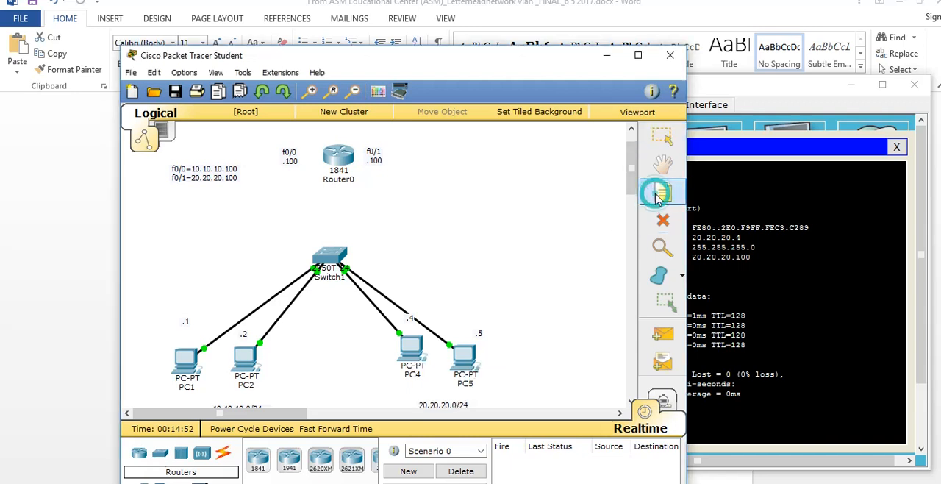
{"action": "left_click", "coordinate": [223, 452]}
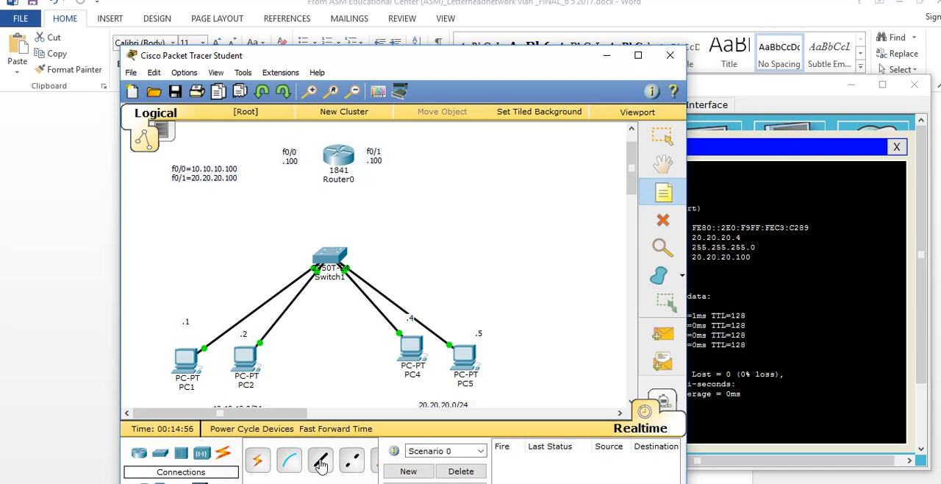
{"action": "left_click", "coordinate": [321, 461]}
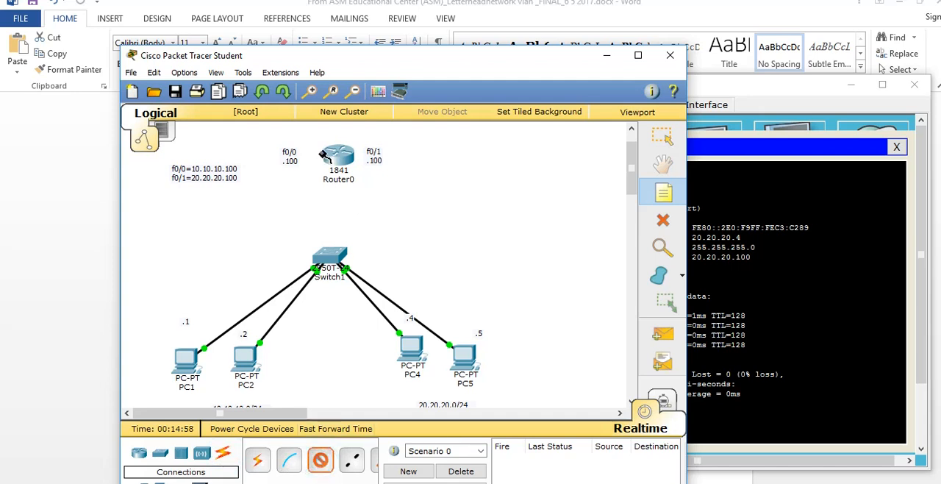
{"action": "left_click", "coordinate": [335, 156]}
{"action": "left_click", "coordinate": [371, 191]}
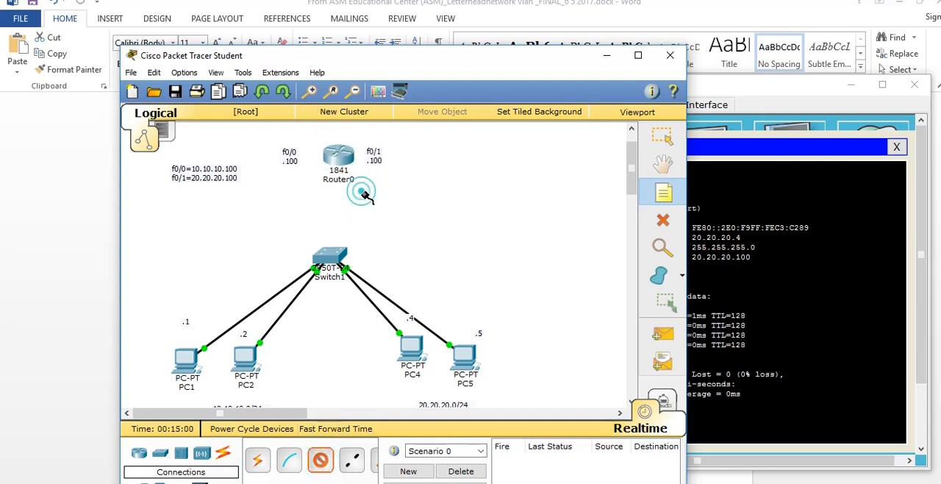
{"action": "left_click", "coordinate": [329, 258]}
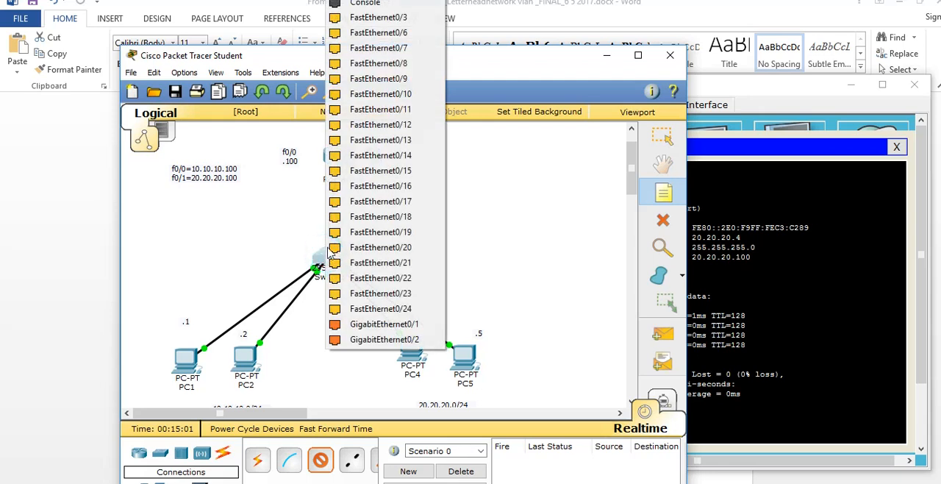
{"action": "left_click", "coordinate": [382, 33]}
Add a note reading "f0/3" to the left of the router link, just above the switch
{"action": "left_click", "coordinate": [663, 192]}
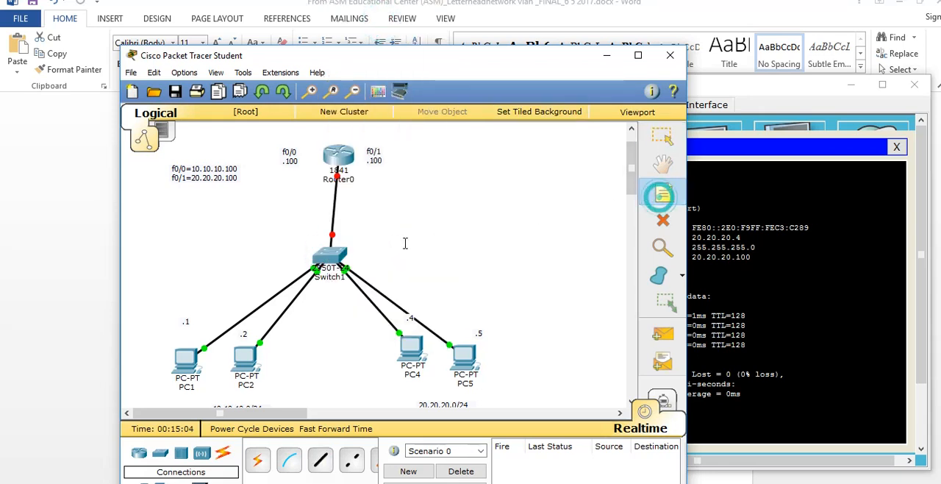
{"action": "left_click", "coordinate": [312, 225]}
{"action": "type", "text": "f0/3"}
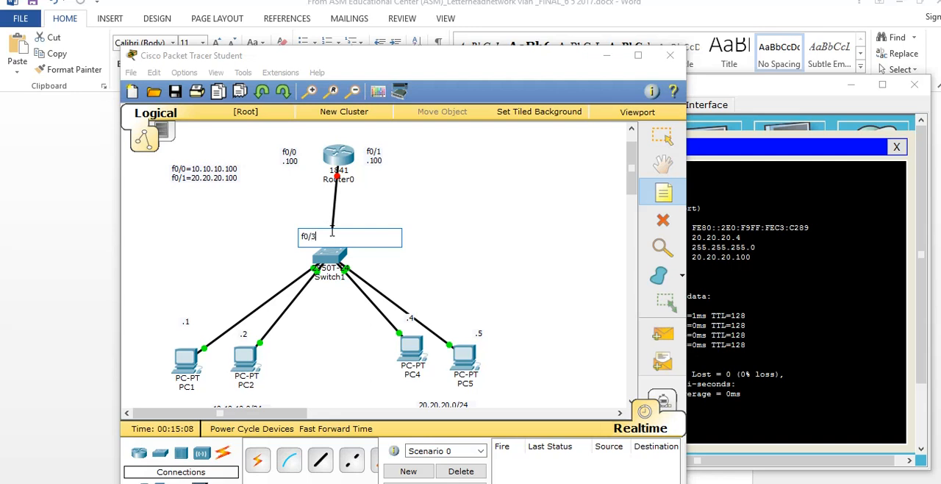
{"action": "left_click", "coordinate": [562, 216]}
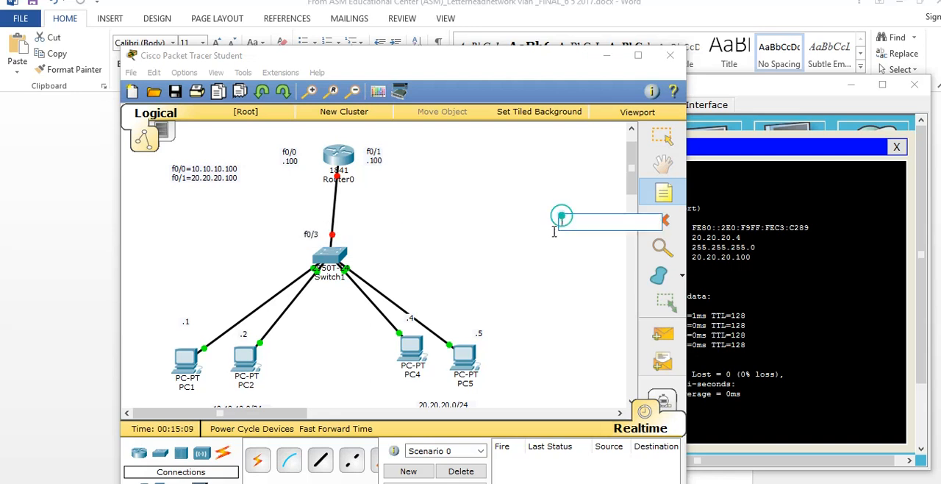
Connect Router0's FastEthernet0/1 to Switch1's FastEthernet0/6 with a second copper straight-through cable
{"action": "left_click", "coordinate": [320, 461]}
{"action": "left_click", "coordinate": [341, 155]}
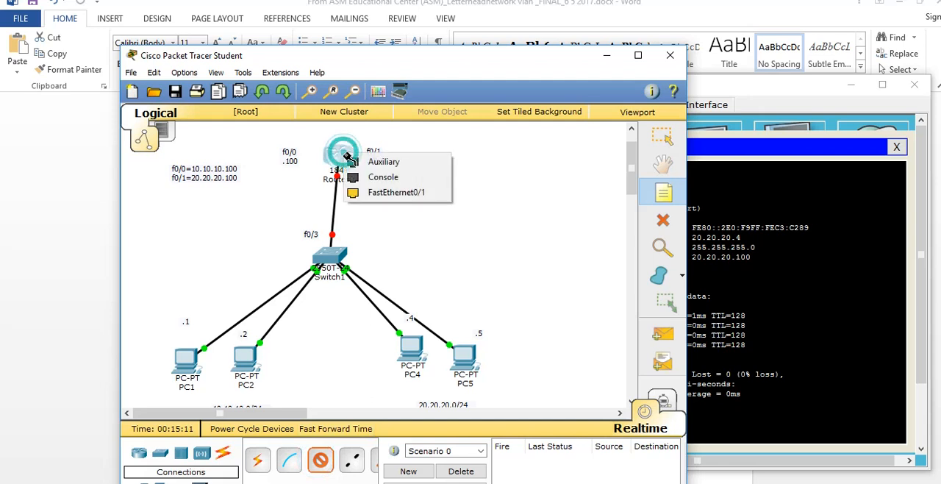
{"action": "left_click", "coordinate": [360, 193]}
{"action": "left_click", "coordinate": [328, 256]}
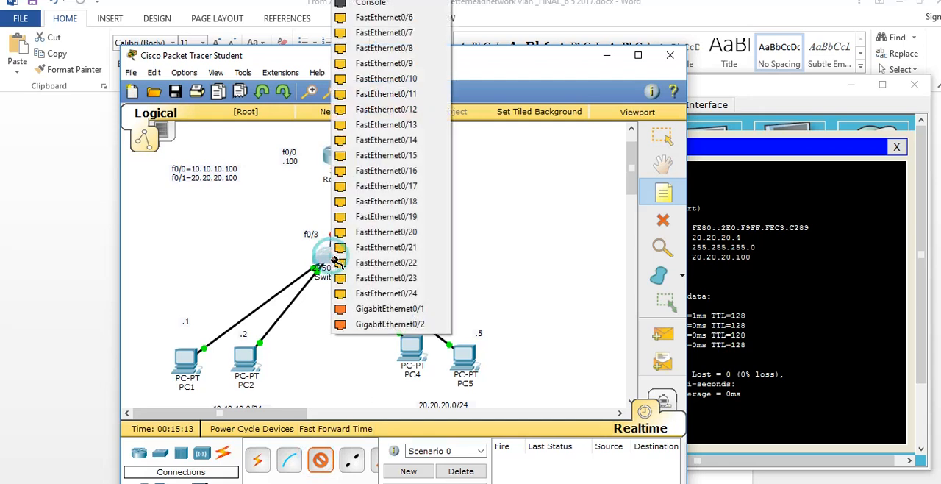
{"action": "left_click", "coordinate": [383, 20]}
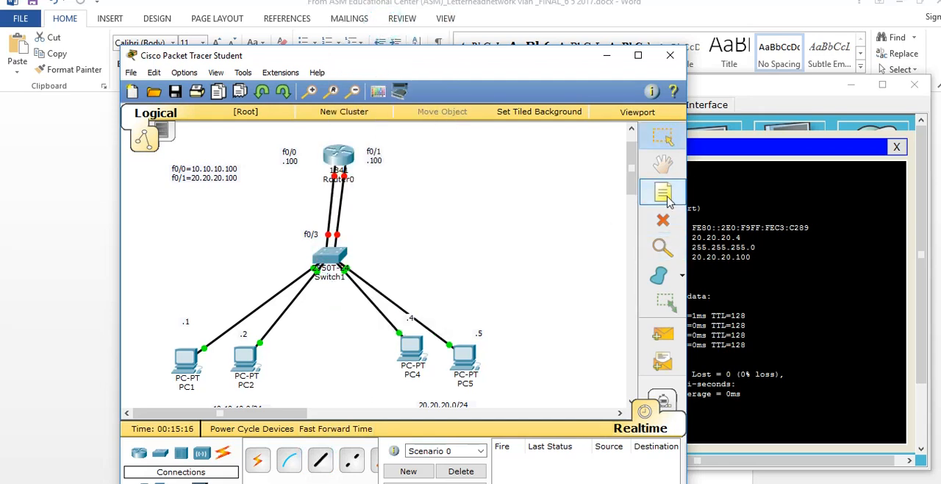
Add a note reading "f0/6" to the right of the router links above the switch, and leave note placement
{"action": "left_click", "coordinate": [353, 228]}
{"action": "type", "text": "f0/6"}
{"action": "key", "text": "Return"}
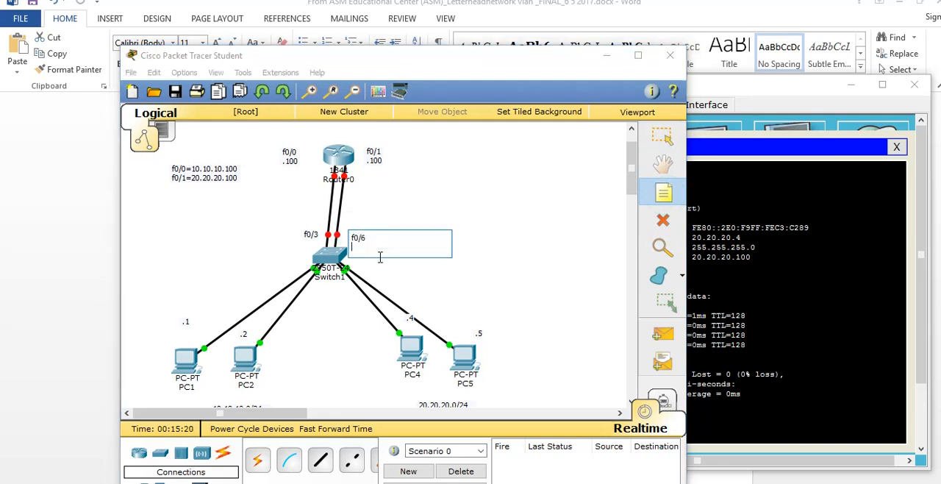
{"action": "left_click", "coordinate": [472, 209]}
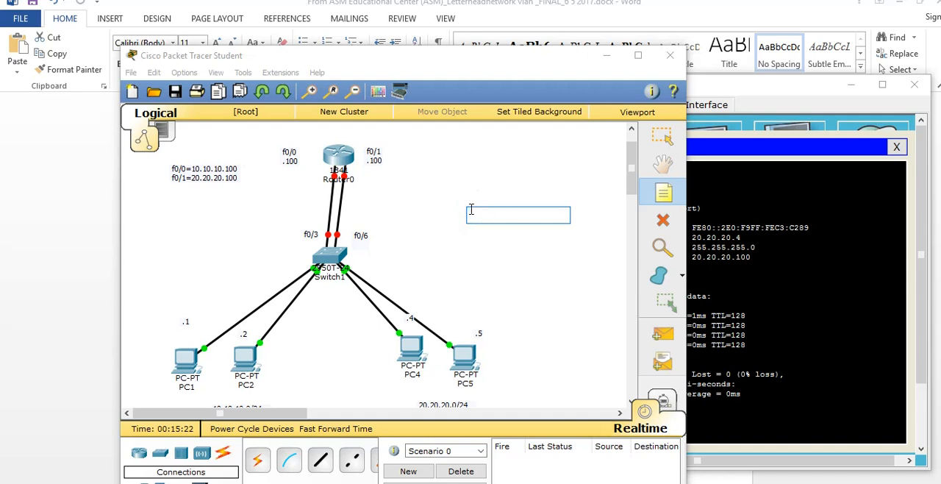
{"action": "key", "text": "Escape"}
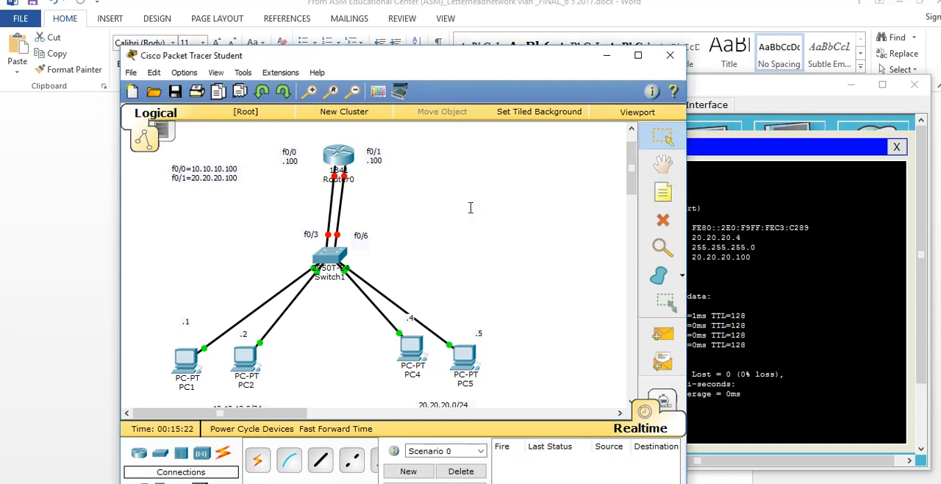
Turn on Router0's FastEthernet0/0 and set its IP address to 10.10.10.100 with subnet mask 255.255.255.0
{"action": "left_click", "coordinate": [338, 156]}
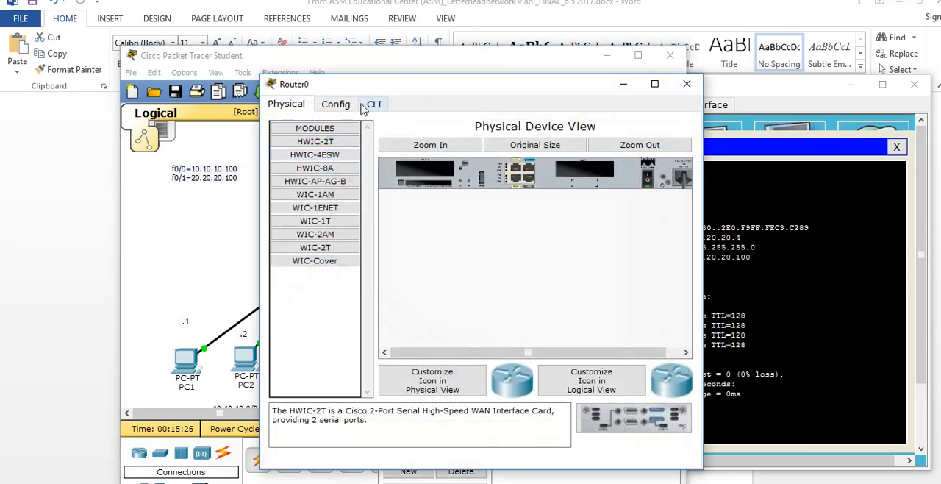
{"action": "left_click", "coordinate": [338, 105]}
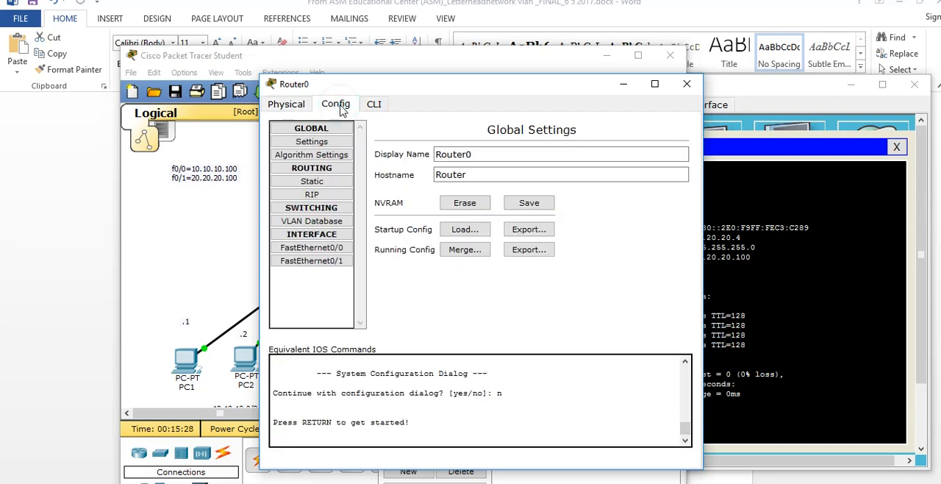
{"action": "left_click", "coordinate": [320, 251]}
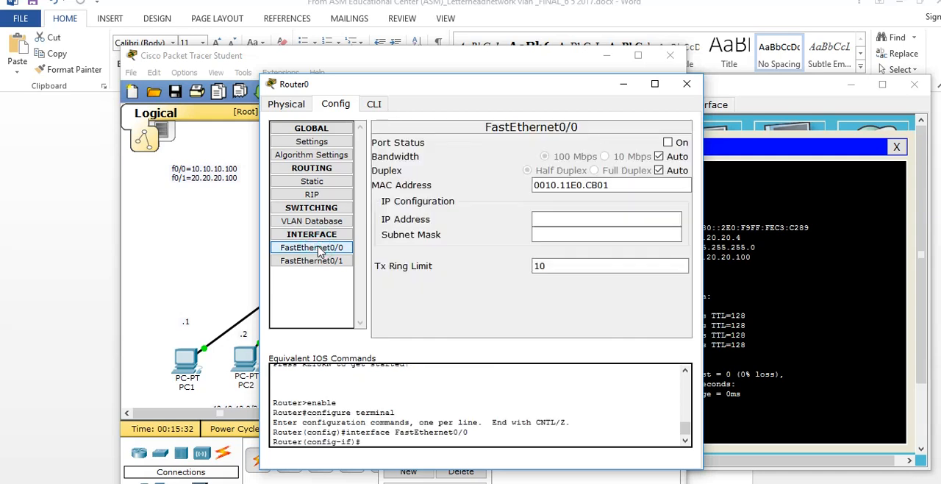
{"action": "left_click", "coordinate": [667, 142]}
{"action": "left_click_drag", "start_coordinate": [440, 84], "coordinate": [574, 71]}
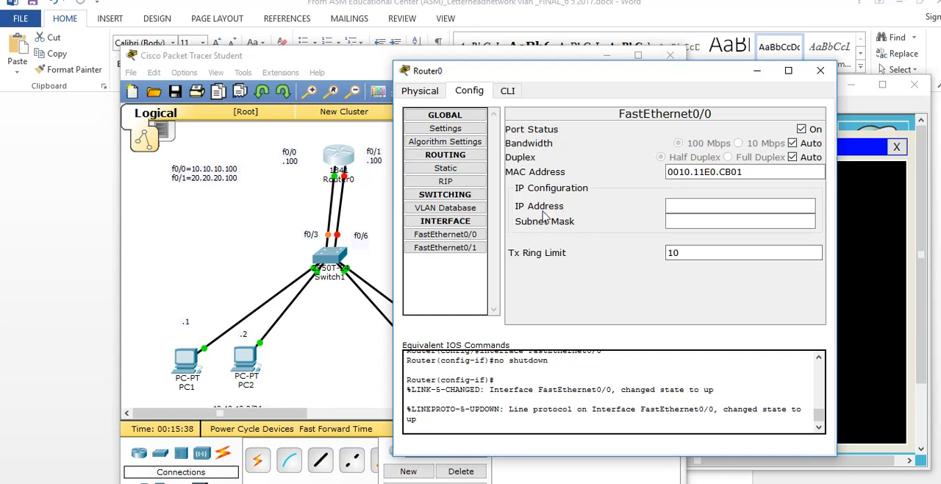
{"action": "left_click", "coordinate": [695, 209]}
{"action": "type", "text": "10.10.10.100"}
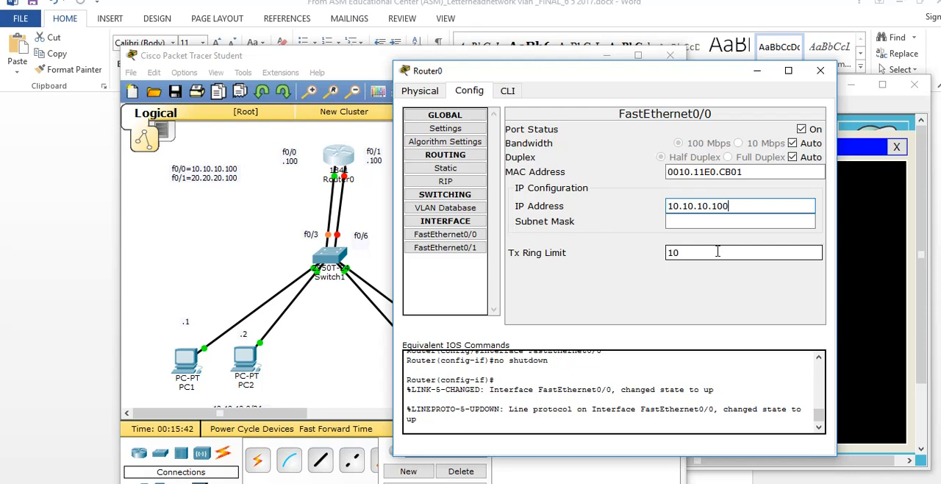
{"action": "key", "text": "Tab"}
{"action": "type", "text": "25"}
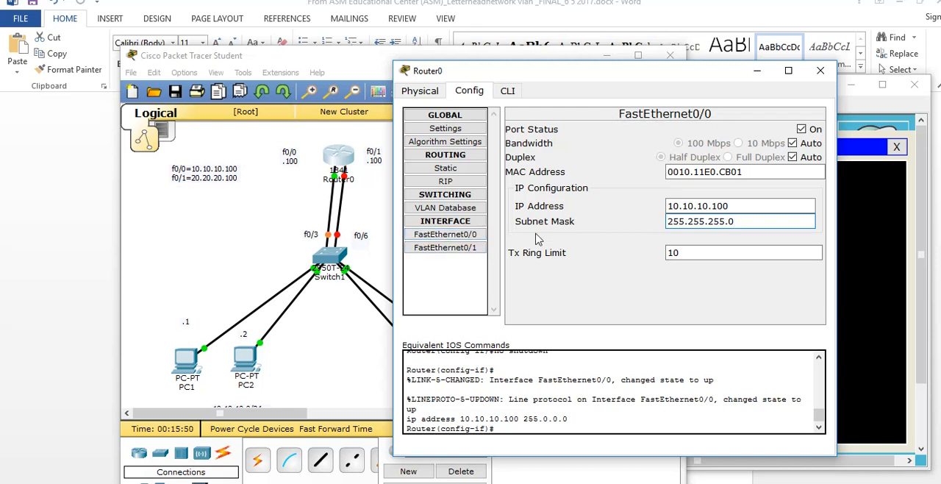
Turn on FastEthernet0/1, set its IP address to 20.20.20.100 with mask 255.255.255.0, and close the router's configuration
{"action": "left_click", "coordinate": [445, 247]}
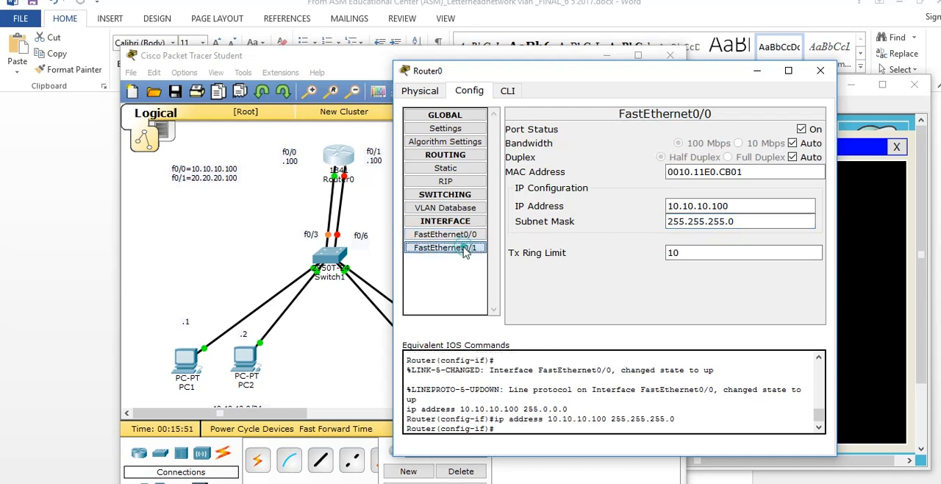
{"action": "left_click", "coordinate": [802, 130]}
{"action": "left_click", "coordinate": [671, 206]}
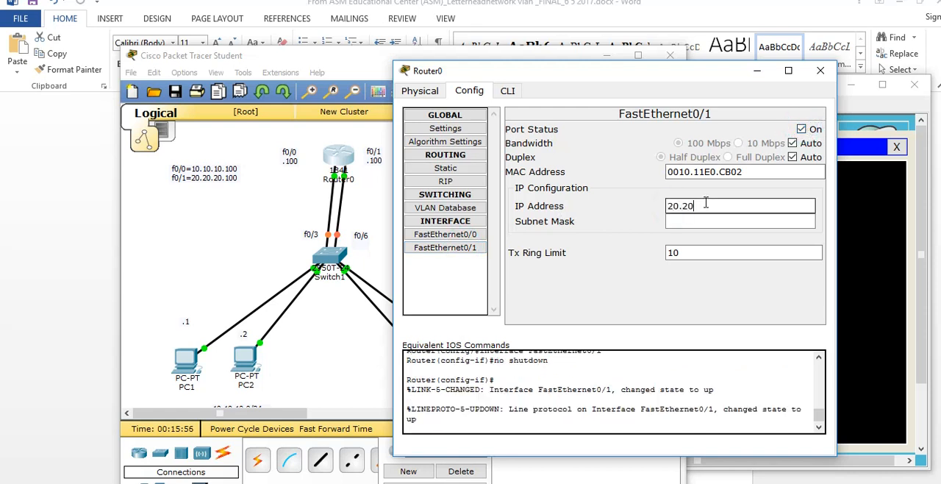
{"action": "key", "text": "Tab"}
{"action": "type", "text": "255.255.255.0"}
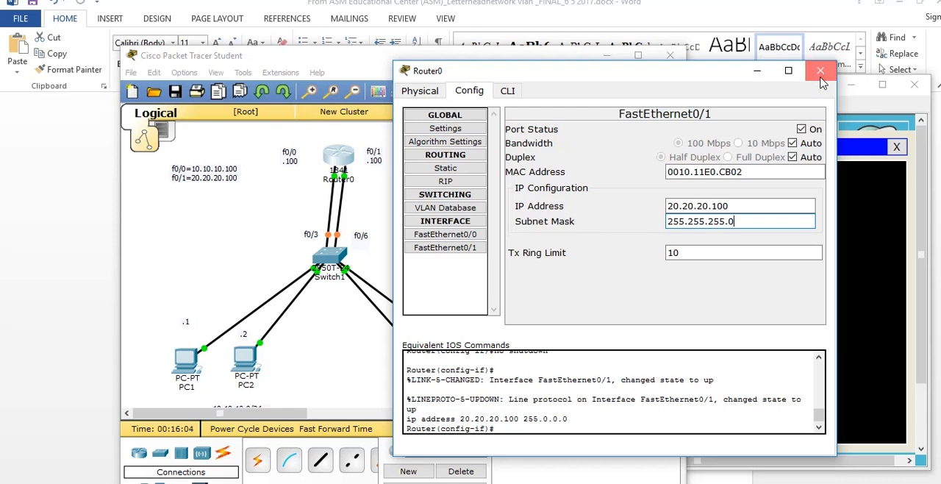
{"action": "left_click", "coordinate": [821, 71]}
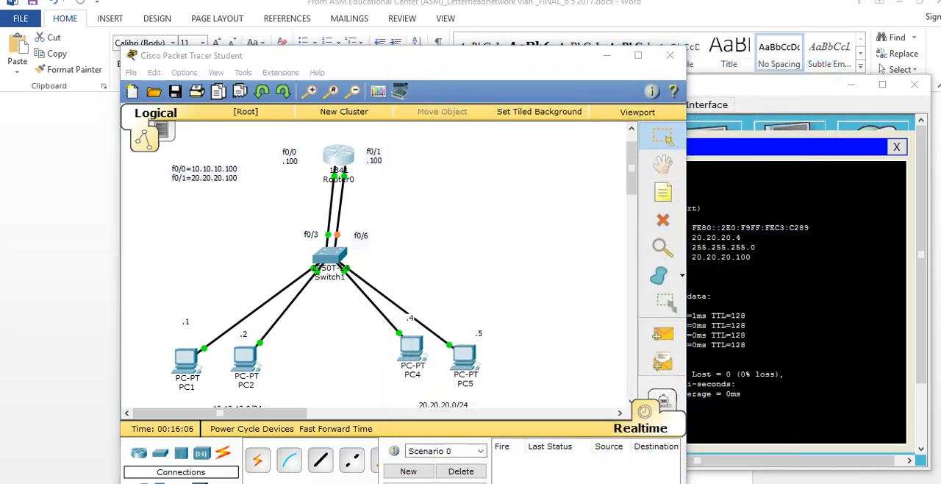
Switch to Word and read the paragraphs on PC connectivity between VLANs and on placing the router between them
{"action": "left_click", "coordinate": [502, 483]}
{"action": "left_click_drag", "start_coordinate": [271, 415], "coordinate": [566, 424]}
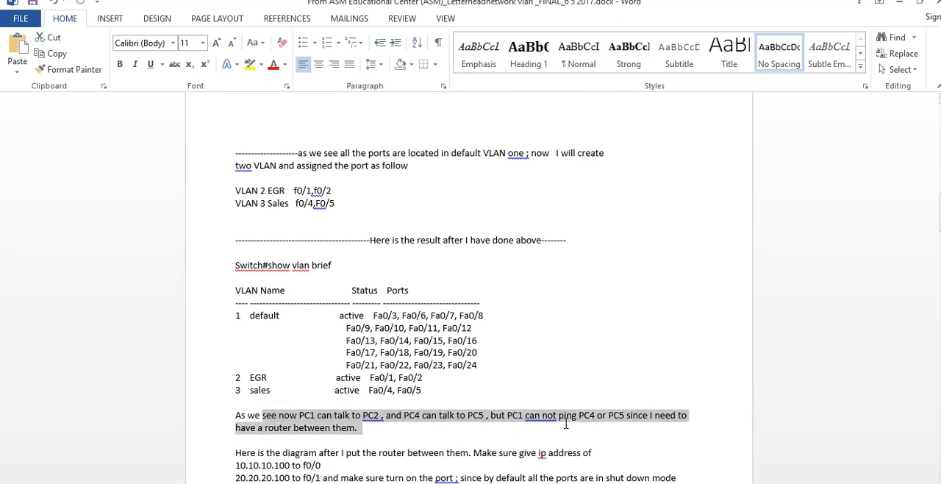
{"action": "left_click_drag", "start_coordinate": [300, 453], "coordinate": [445, 453]}
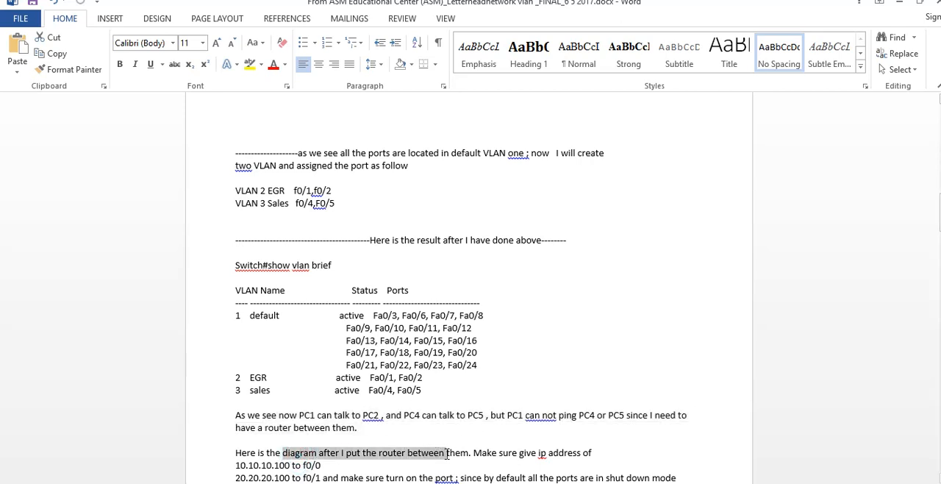
{"action": "left_click_drag", "start_coordinate": [327, 466], "coordinate": [237, 469]}
{"action": "left_click_drag", "start_coordinate": [332, 473], "coordinate": [342, 470]}
{"action": "left_click_drag", "start_coordinate": [331, 435], "coordinate": [672, 457]}
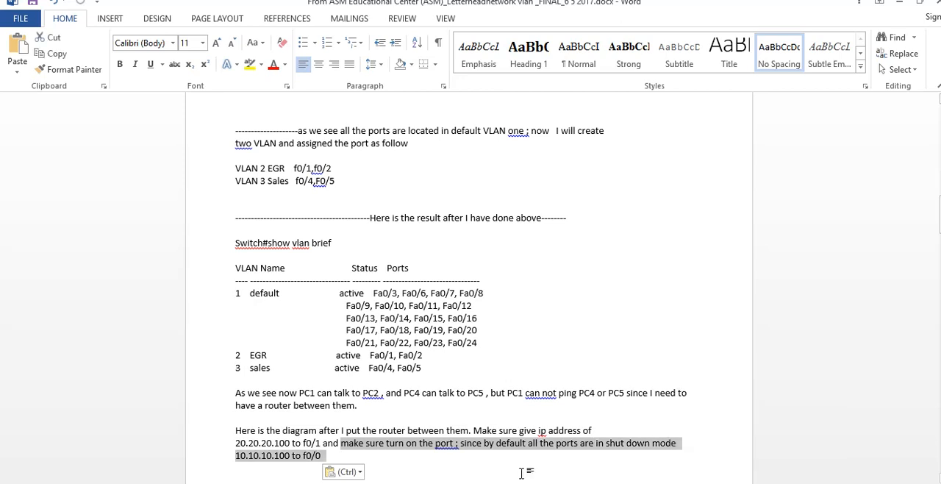
{"action": "scroll", "coordinate": [475, 475], "scroll_direction": "down", "scroll_amount": 2}
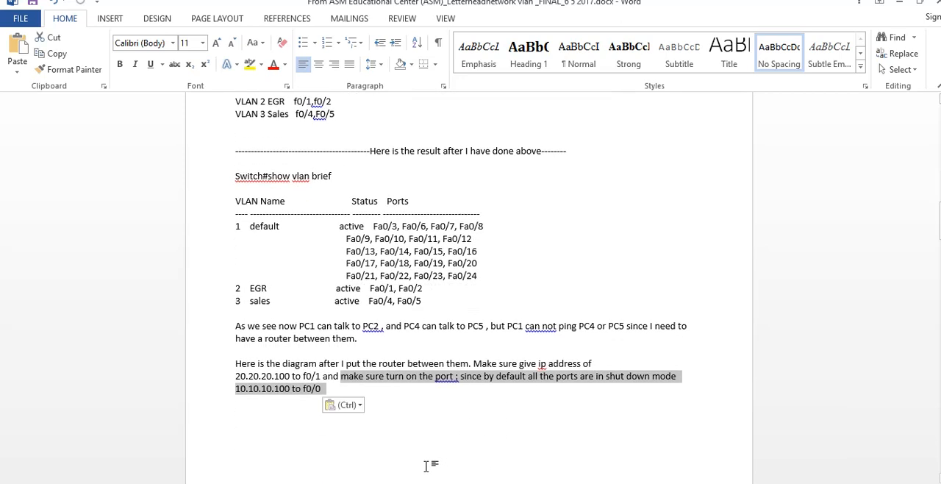
{"action": "scroll", "coordinate": [427, 466], "scroll_direction": "down", "scroll_amount": 3}
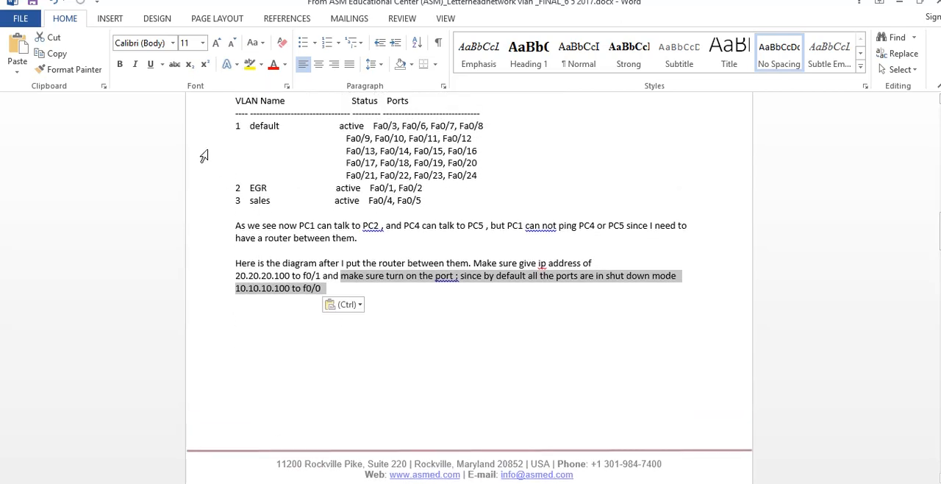
{"action": "left_click", "coordinate": [54, 3]}
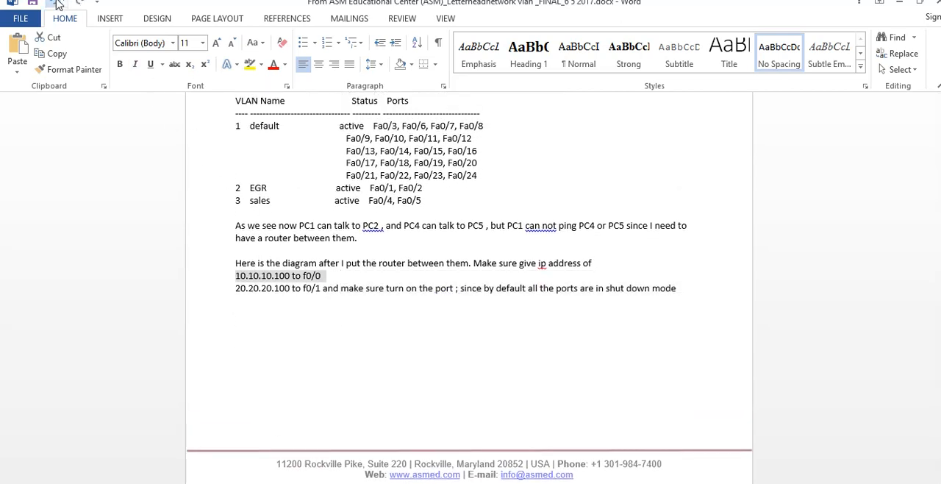
Review the document's router diagram and its PC1-to-PC4 ping instruction, and return to Packet Tracer with Word minimized
{"action": "left_click", "coordinate": [331, 339]}
{"action": "scroll", "coordinate": [346, 323], "scroll_direction": "down", "scroll_amount": 6}
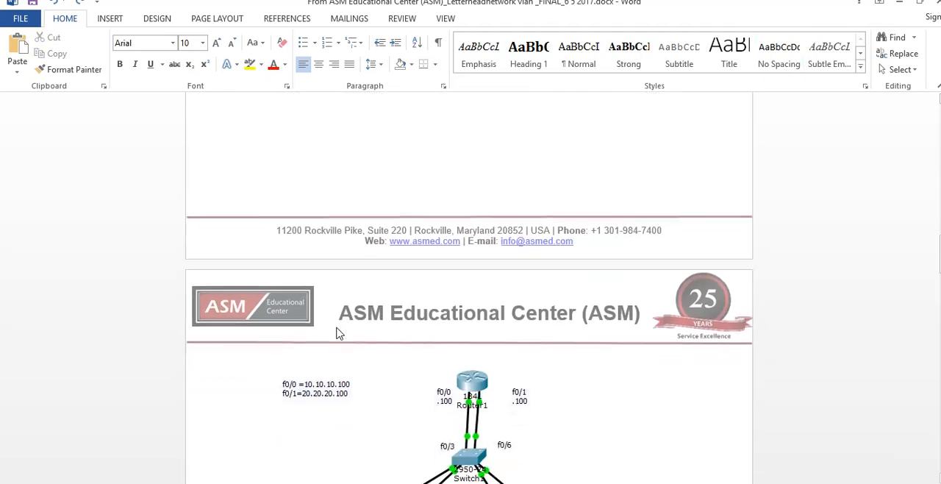
{"action": "scroll", "coordinate": [454, 400], "scroll_direction": "down", "scroll_amount": 7}
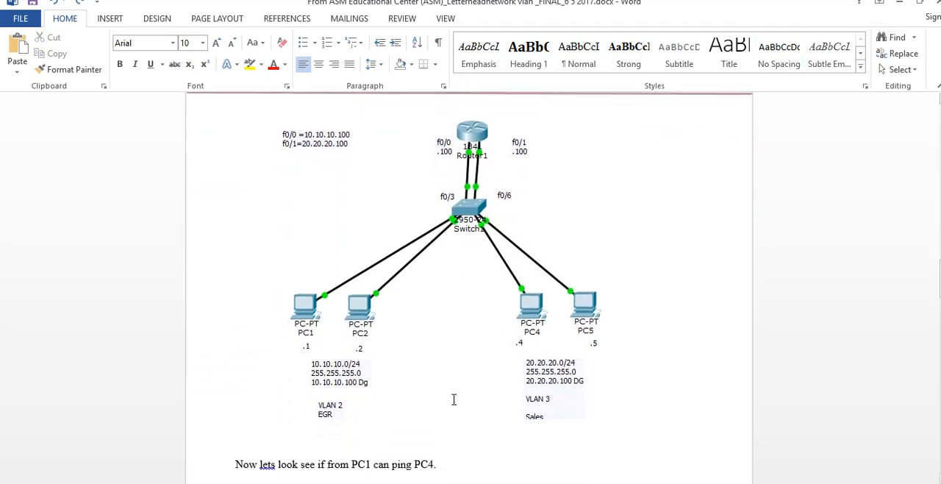
{"action": "scroll", "coordinate": [453, 400], "scroll_direction": "down", "scroll_amount": 2}
{"action": "left_click_drag", "start_coordinate": [250, 415], "coordinate": [442, 414]}
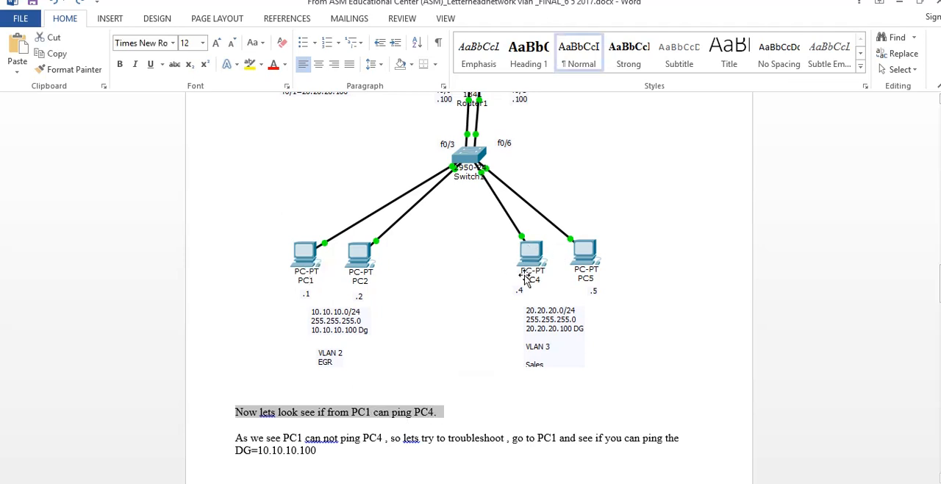
{"action": "left_click", "coordinate": [598, 483]}
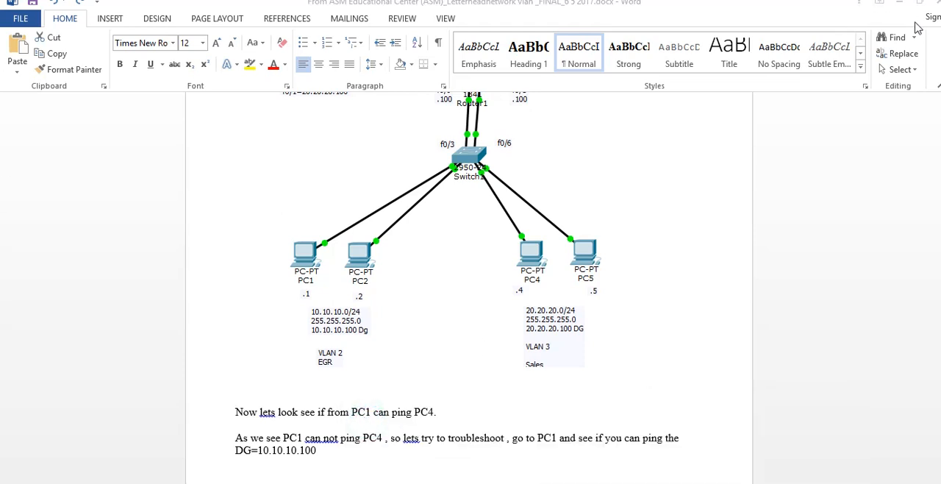
{"action": "left_click", "coordinate": [883, 3]}
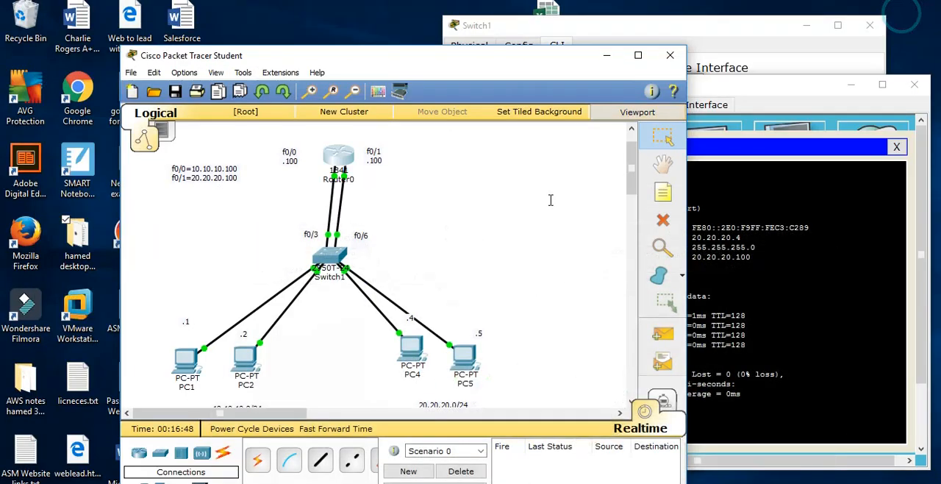
In PC1's command prompt, ping PC4 at 20.20.20.4 and reposition the window so the topology shows beside it
{"action": "left_click", "coordinate": [186, 361]}
{"action": "left_click", "coordinate": [542, 189]}
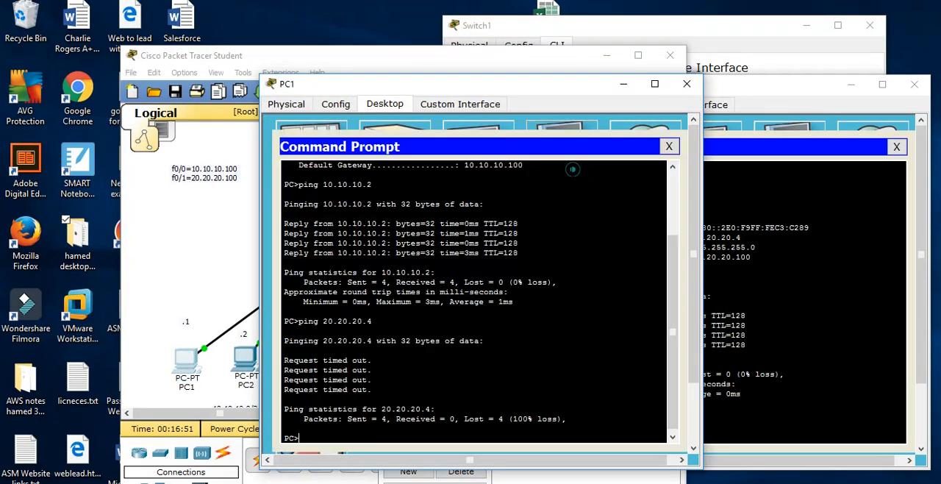
{"action": "key", "text": "Return"}
{"action": "key", "text": "Return"}
{"action": "key", "text": "Return"}
{"action": "key", "text": "Return"}
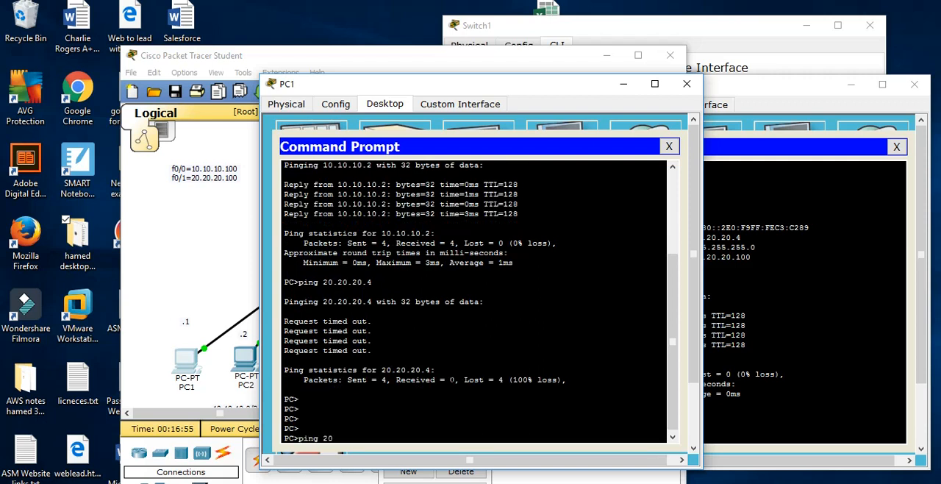
{"action": "type", "text": "ping 20.20.20.4"}
{"action": "key", "text": "Return"}
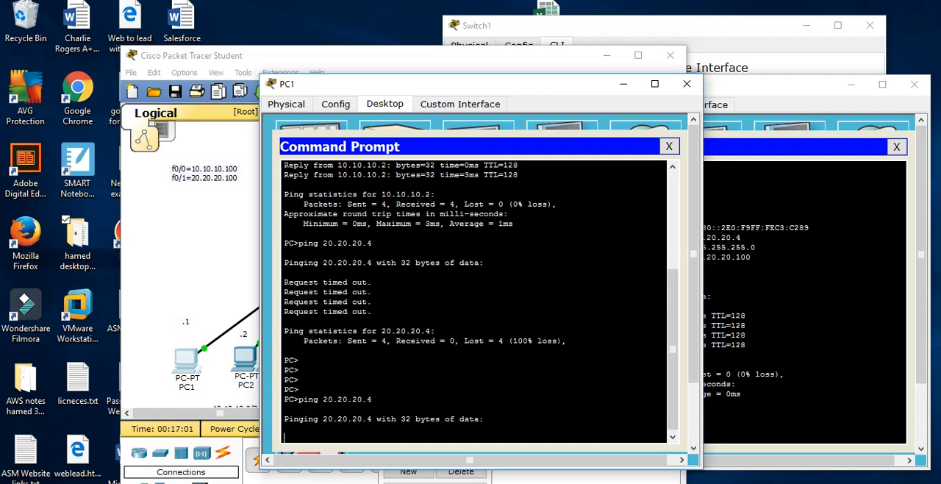
{"action": "left_click_drag", "start_coordinate": [436, 89], "coordinate": [599, 52]}
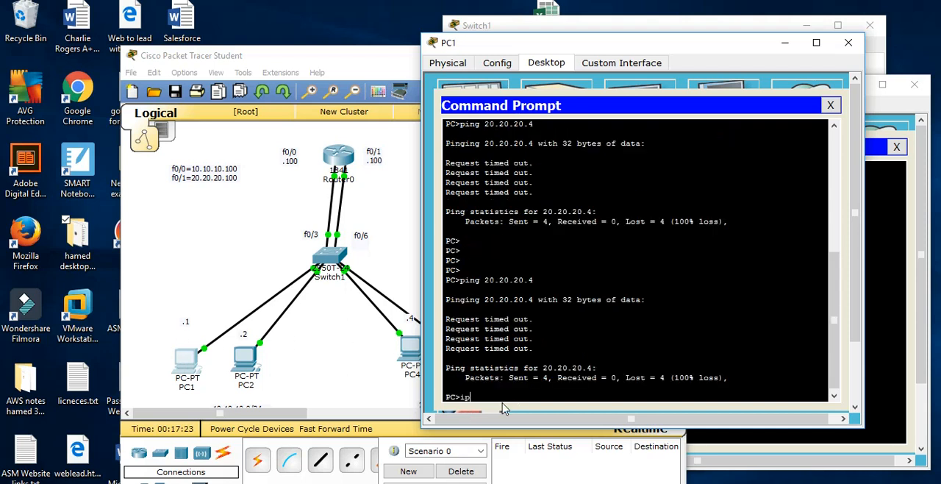
Check PC1's IP configuration with ipconfig and ping its default gateway at 10.10.10.100
{"action": "key", "text": "Return"}
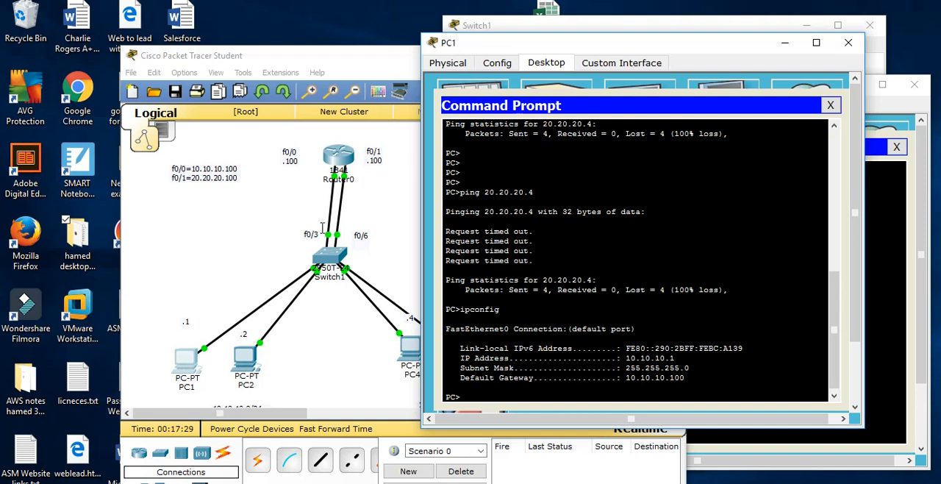
{"action": "left_click_drag", "start_coordinate": [695, 378], "coordinate": [626, 378]}
{"action": "type", "text": "ping 10.10.10.100"}
{"action": "key", "text": "Return"}
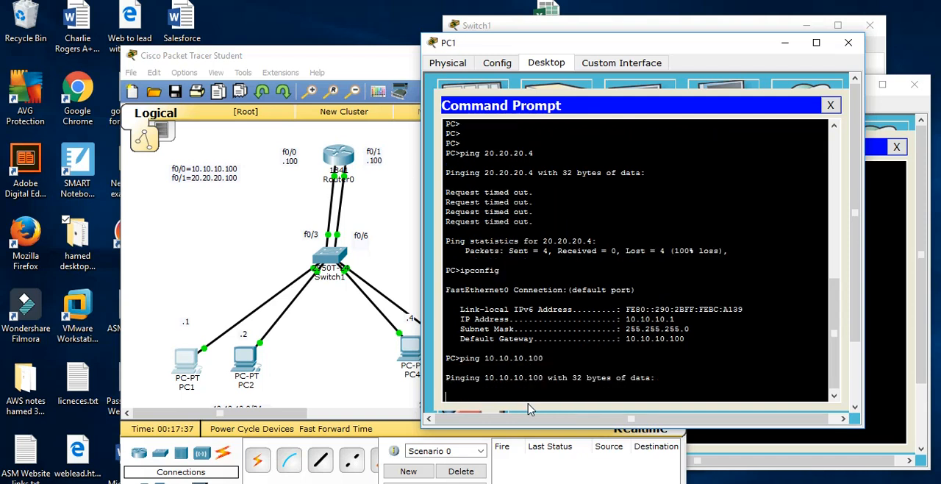
{"action": "left_click_drag", "start_coordinate": [659, 338], "coordinate": [448, 290]}
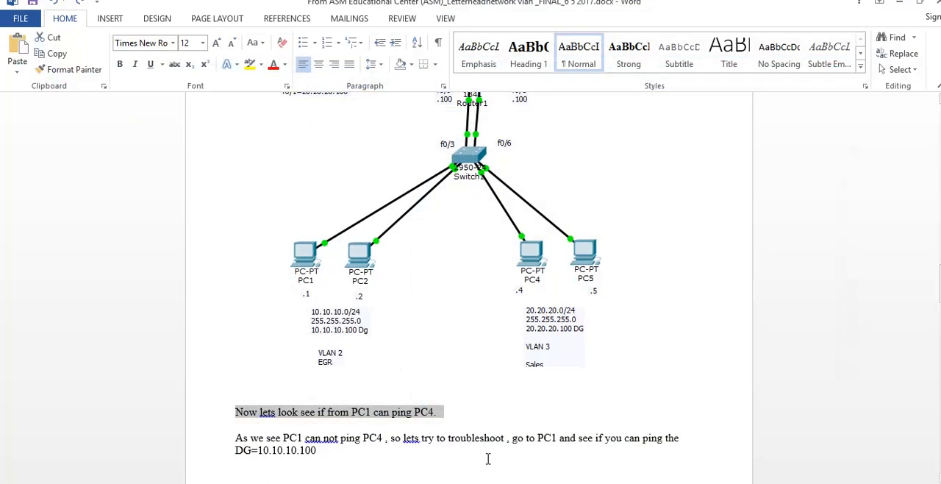
Switch to Word and read the troubleshooting section on pinging the default gateway from PC1
{"action": "scroll", "coordinate": [376, 416], "scroll_direction": "down", "scroll_amount": 2}
{"action": "scroll", "coordinate": [375, 417], "scroll_direction": "down", "scroll_amount": 2}
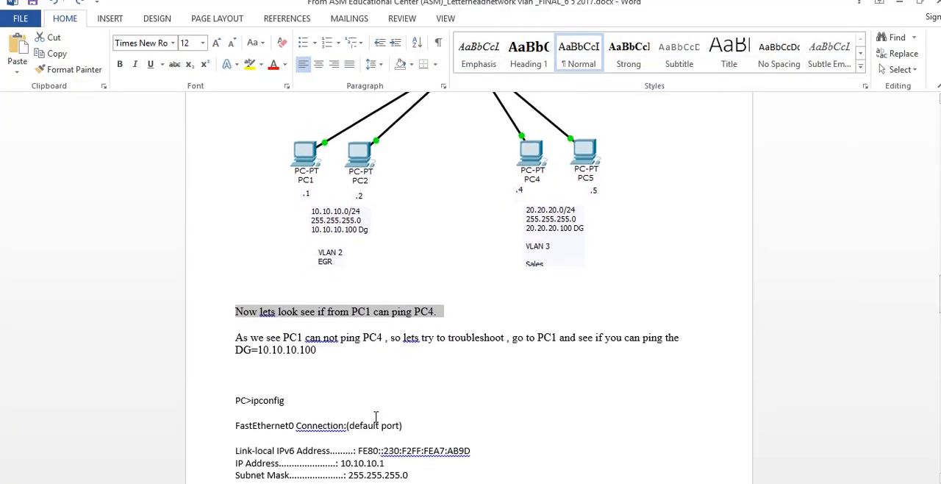
{"action": "scroll", "coordinate": [348, 427], "scroll_direction": "down", "scroll_amount": 7}
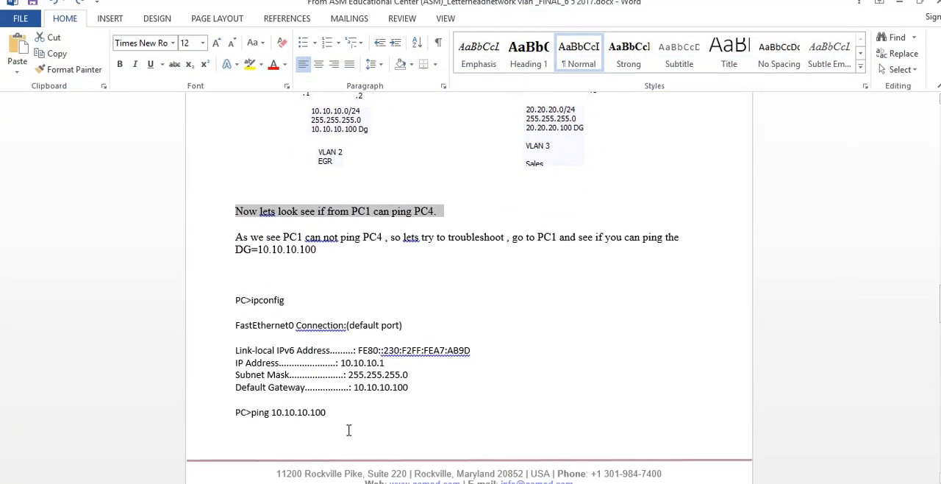
{"action": "scroll", "coordinate": [310, 334], "scroll_direction": "down", "scroll_amount": 2}
{"action": "left_click_drag", "start_coordinate": [272, 406], "coordinate": [353, 418]}
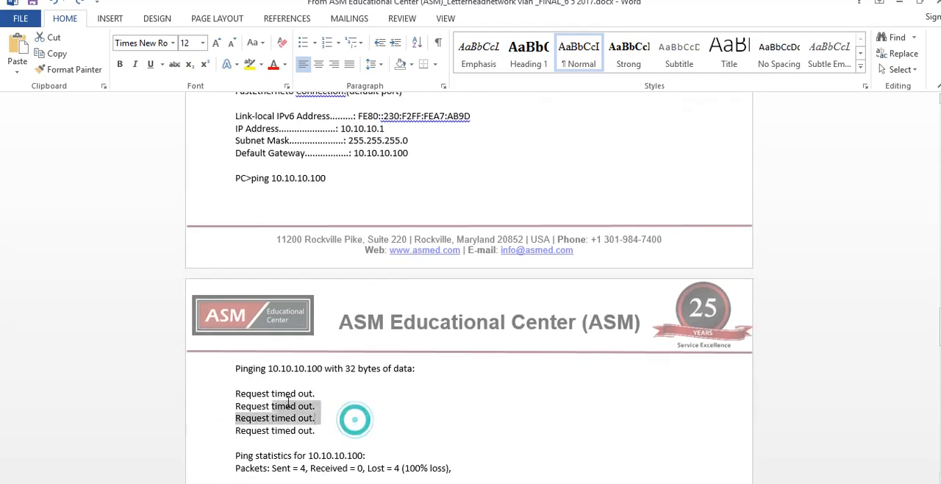
{"action": "scroll", "coordinate": [272, 452], "scroll_direction": "down", "scroll_amount": 2}
{"action": "left_click_drag", "start_coordinate": [237, 438], "coordinate": [382, 438]}
{"action": "scroll", "coordinate": [382, 434], "scroll_direction": "down", "scroll_amount": 2}
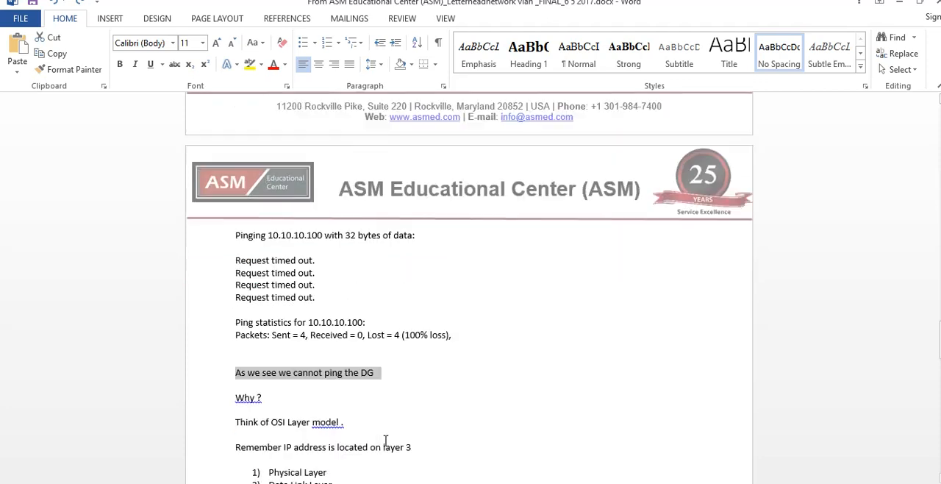
Read the document's OSI model notes and its list of the Physical, Data Link and Network layers
{"action": "left_click", "coordinate": [251, 419]}
{"action": "left_click_drag", "start_coordinate": [250, 419], "coordinate": [353, 418]}
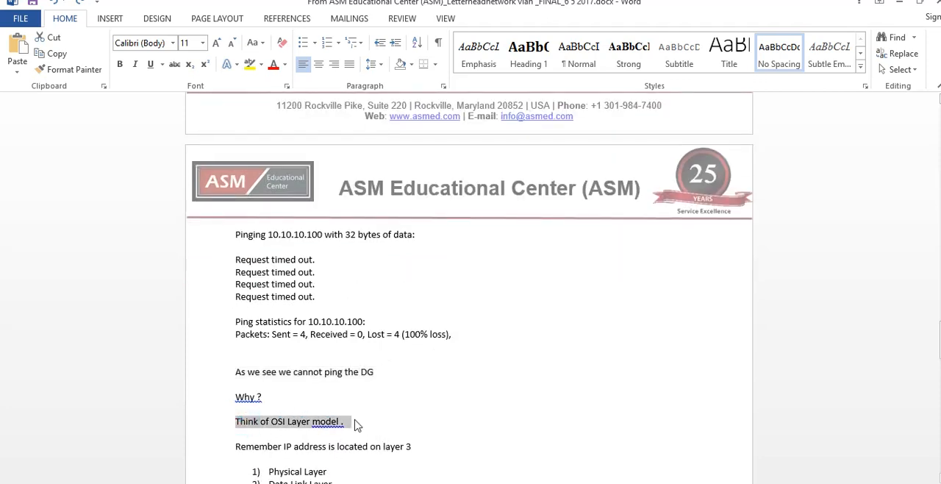
{"action": "double_click", "coordinate": [271, 447]}
{"action": "left_click_drag", "start_coordinate": [296, 449], "coordinate": [425, 449]}
{"action": "scroll", "coordinate": [402, 444], "scroll_direction": "down", "scroll_amount": 1}
{"action": "left_click_drag", "start_coordinate": [332, 438], "coordinate": [255, 440]}
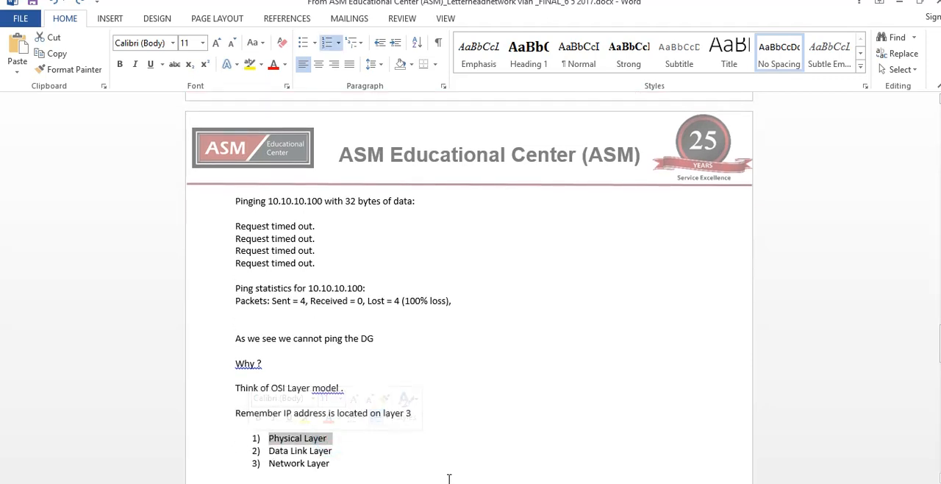
{"action": "left_click", "coordinate": [598, 483]}
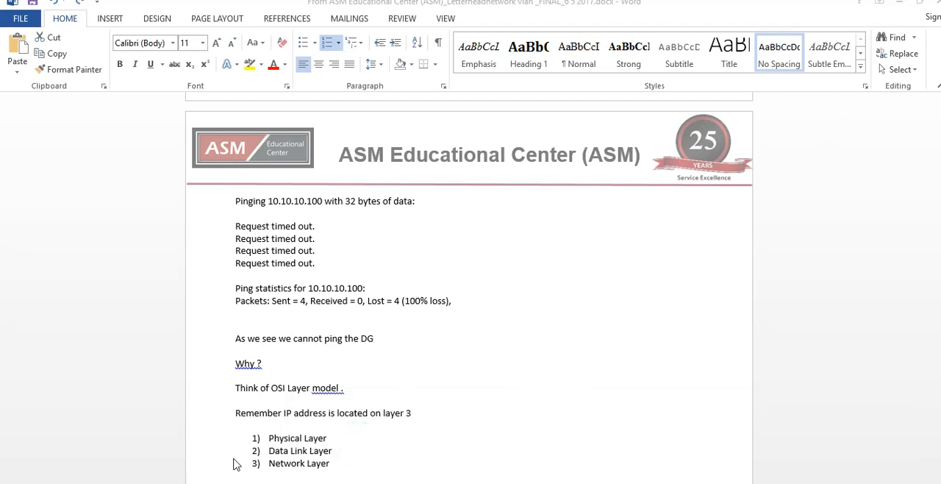
{"action": "left_click", "coordinate": [272, 455]}
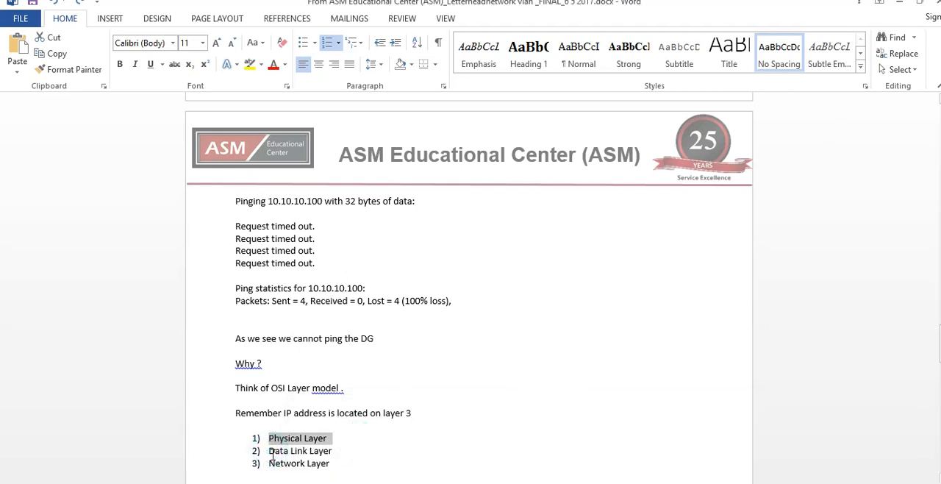
{"action": "left_click_drag", "start_coordinate": [270, 452], "coordinate": [337, 451]}
{"action": "left_click_drag", "start_coordinate": [271, 464], "coordinate": [333, 462]}
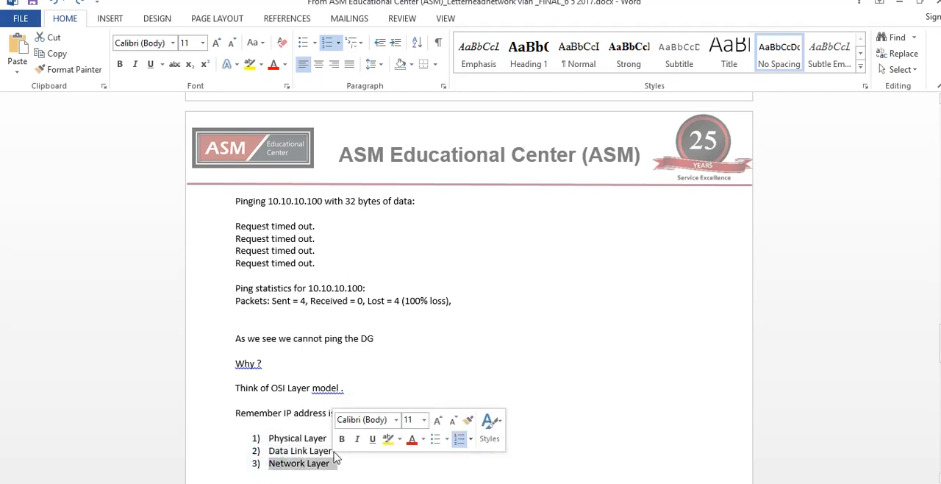
Add the note "( look at your Switch)" after Data Link Layer in the numbered list
{"action": "left_click", "coordinate": [339, 451]}
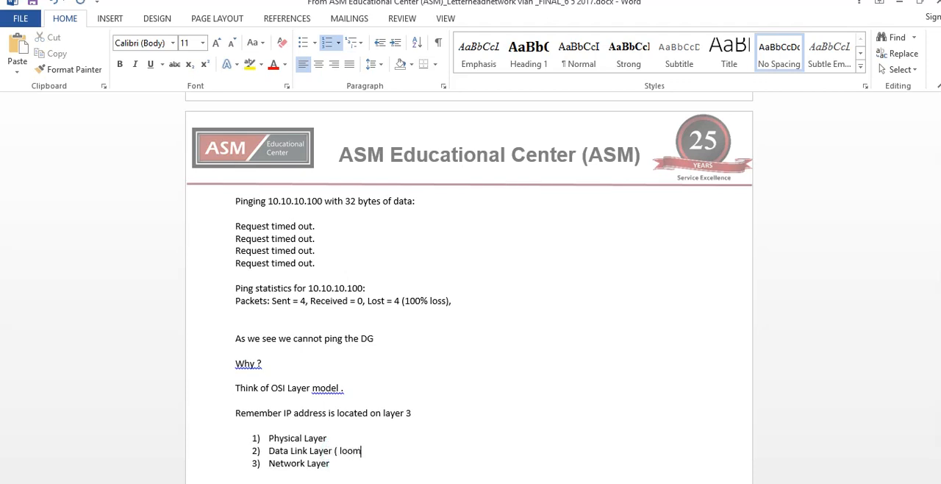
{"action": "type", "text": "( look at your Switch"}
Read the document's line introducing the switch command, then switch to Packet Tracer's Switch1 CLI and return to the Switch# prompt
{"action": "scroll", "coordinate": [320, 421], "scroll_direction": "down", "scroll_amount": 3}
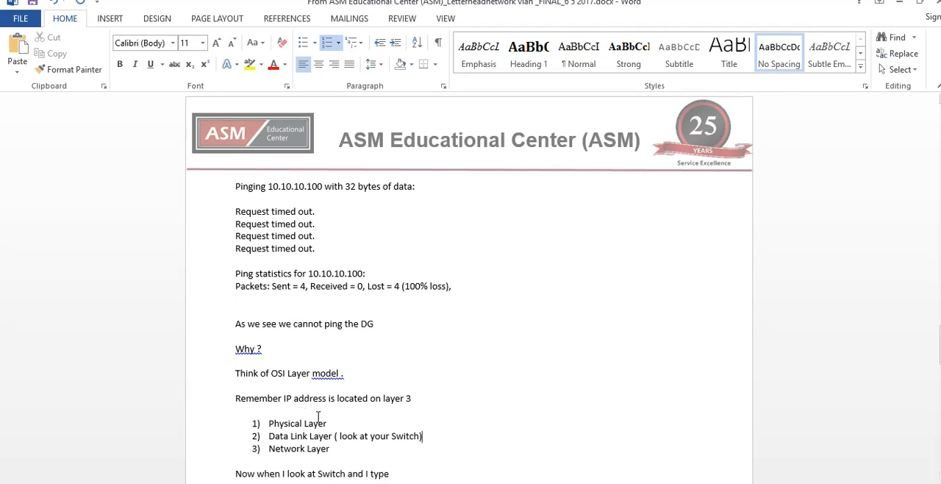
{"action": "left_click_drag", "start_coordinate": [265, 387], "coordinate": [378, 396]}
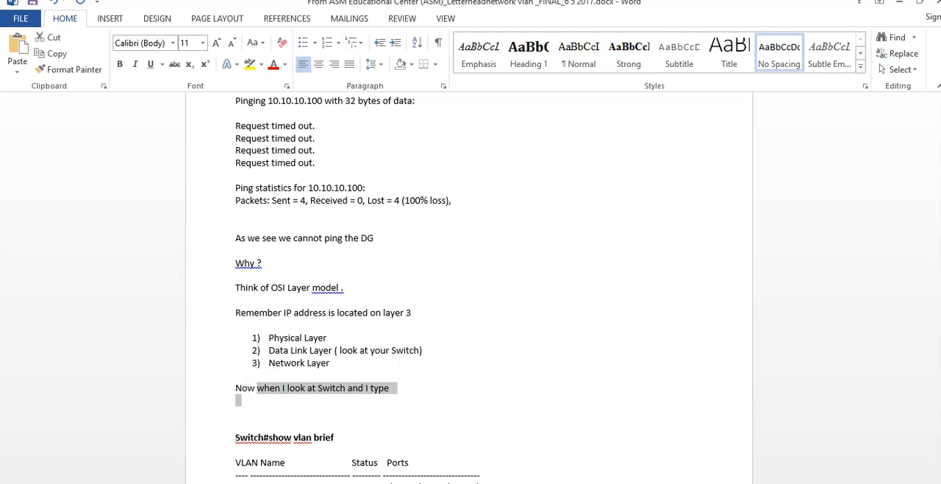
{"action": "mouse_move", "coordinate": [597, 483]}
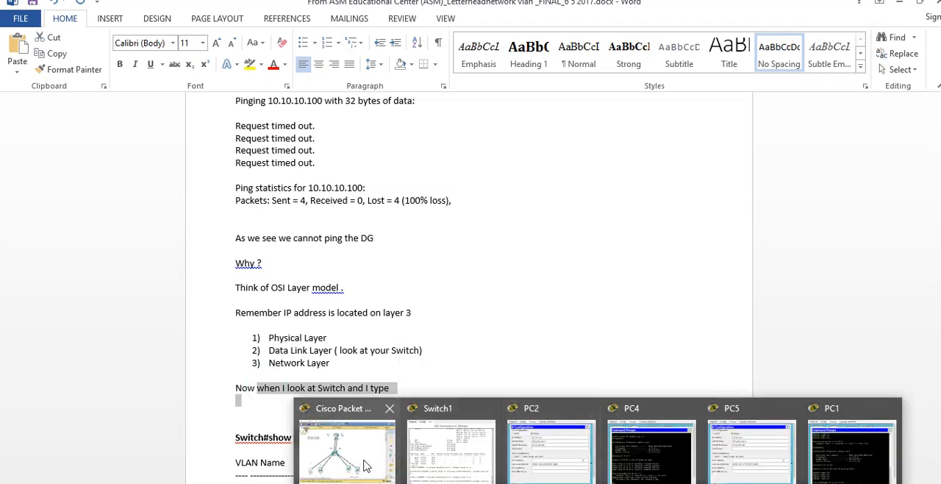
{"action": "left_click", "coordinate": [457, 446]}
{"action": "left_click", "coordinate": [534, 351]}
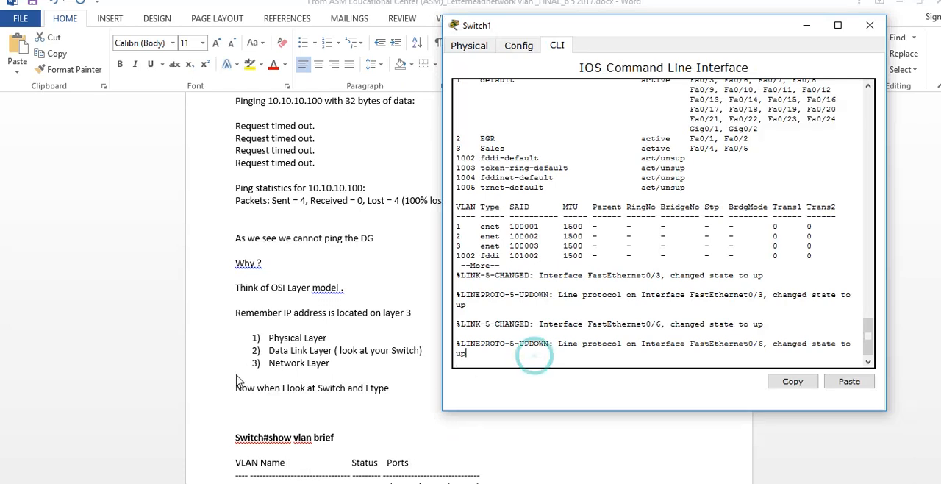
{"action": "key", "text": "space"}
{"action": "key", "text": "ctrl+z"}
{"action": "key", "text": "Return"}
{"action": "key", "text": "Return"}
{"action": "key", "text": "Return"}
{"action": "key", "text": "Return"}
{"action": "key", "text": "Return"}
{"action": "key", "text": "Return"}
{"action": "key", "text": "Return"}
{"action": "key", "text": "Return"}
{"action": "key", "text": "Return"}
{"action": "key", "text": "Return"}
{"action": "key", "text": "Return"}
{"action": "key", "text": "Return"}
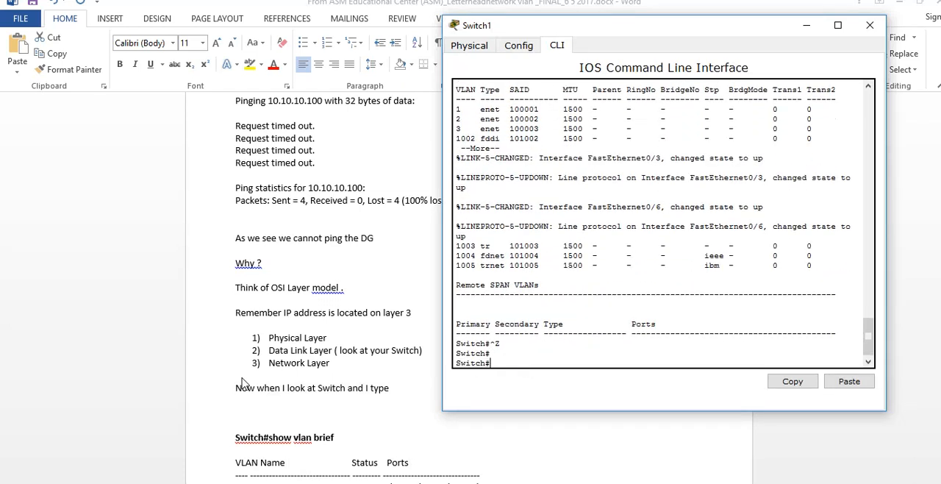
Run show vlan on Switch1 and examine the ports assigned to VLAN 2 EGR
{"action": "type", "text": "sho"}
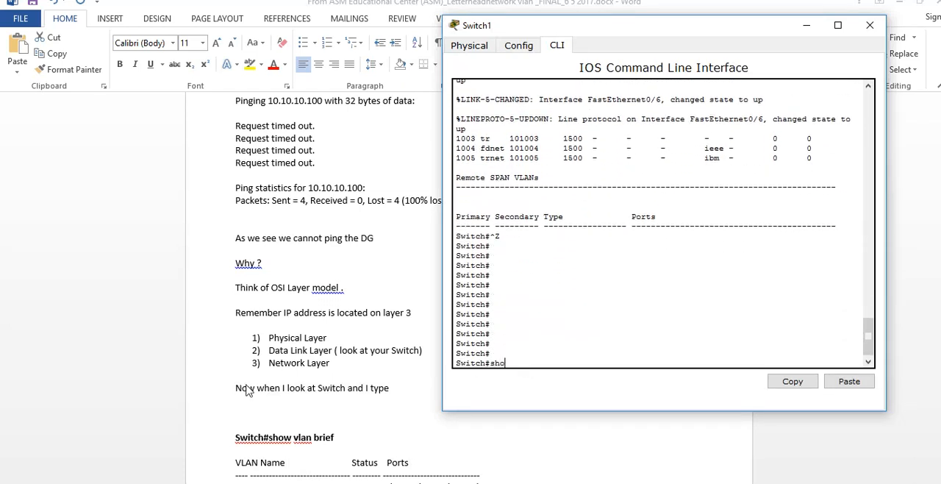
{"action": "type", "text": "w vlan"}
{"action": "key", "text": "Return"}
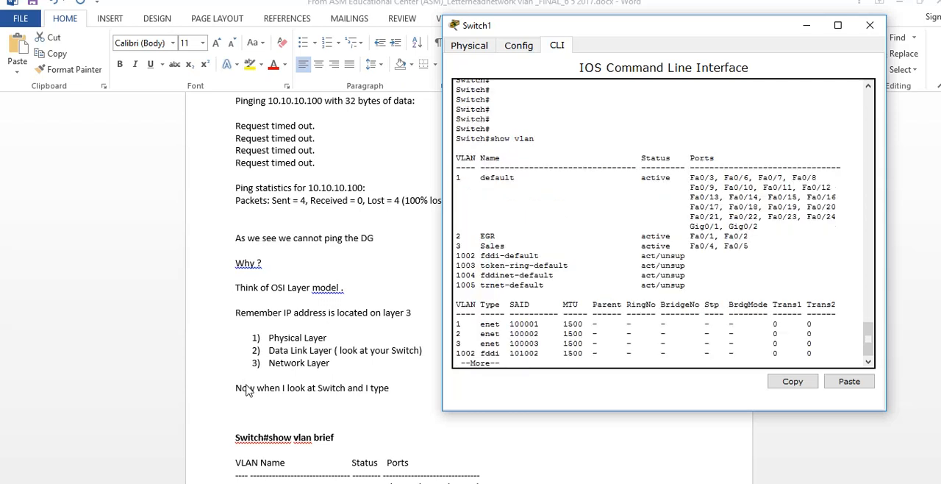
{"action": "left_click_drag", "start_coordinate": [466, 236], "coordinate": [745, 236]}
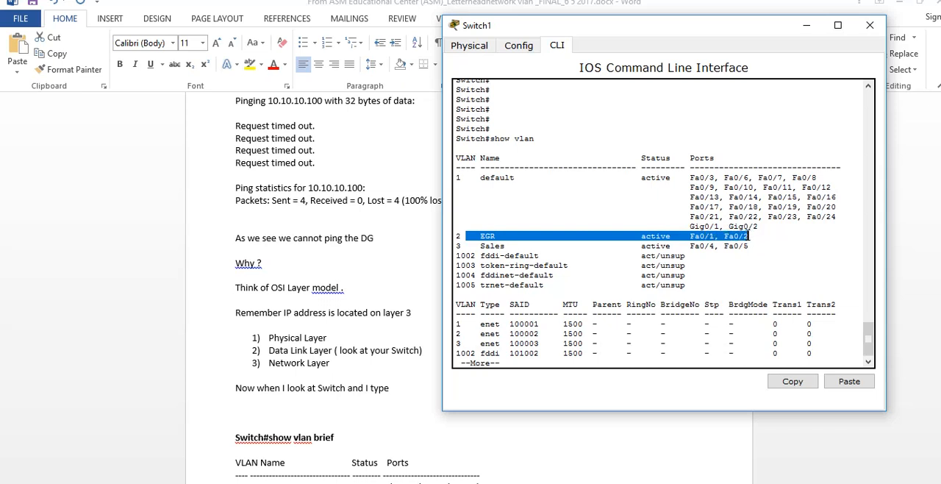
Compare the switch's port assignments for the default, EGR and Sales VLANs with the network diagram in the document
{"action": "scroll", "coordinate": [409, 258], "scroll_direction": "up", "scroll_amount": 4}
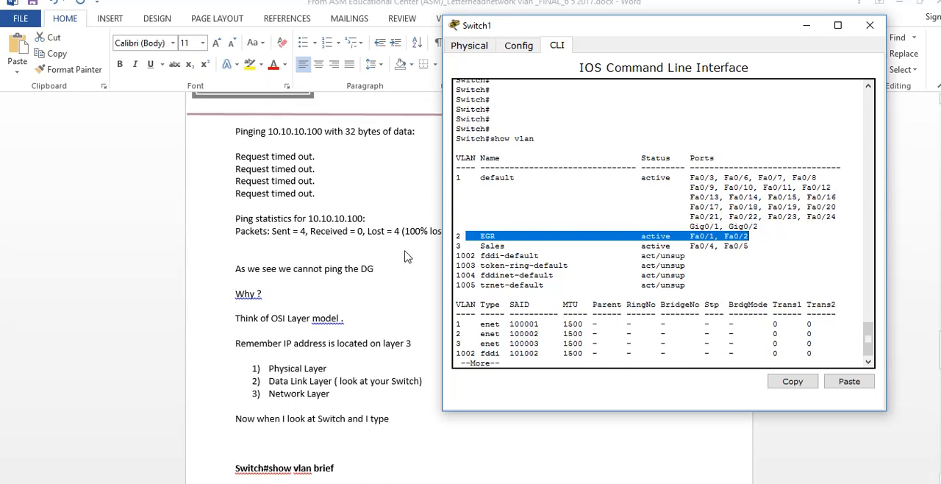
{"action": "scroll", "coordinate": [408, 258], "scroll_direction": "up", "scroll_amount": 15}
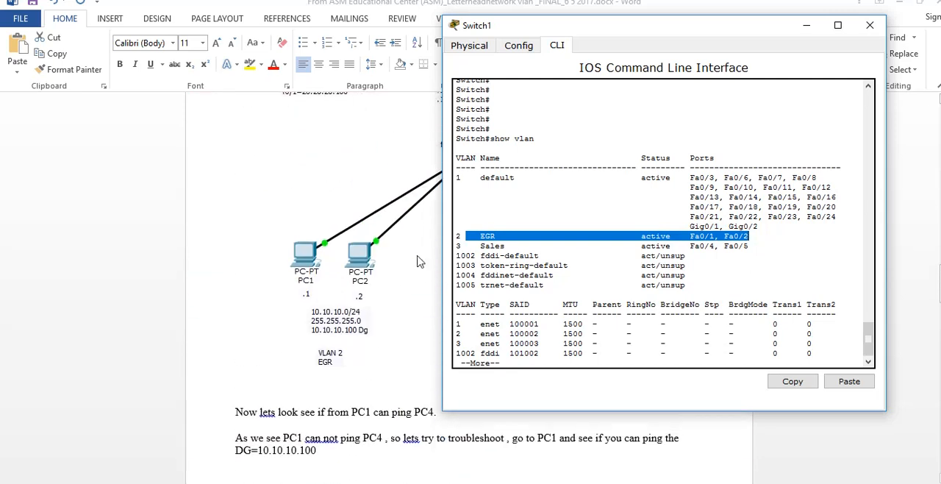
{"action": "left_click_drag", "start_coordinate": [491, 28], "coordinate": [640, 58]}
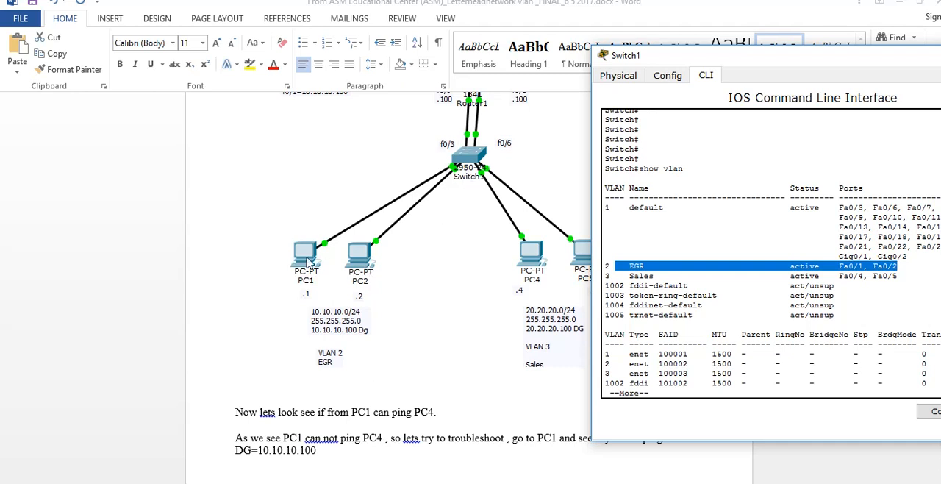
{"action": "scroll", "coordinate": [424, 101], "scroll_direction": "up", "scroll_amount": 1}
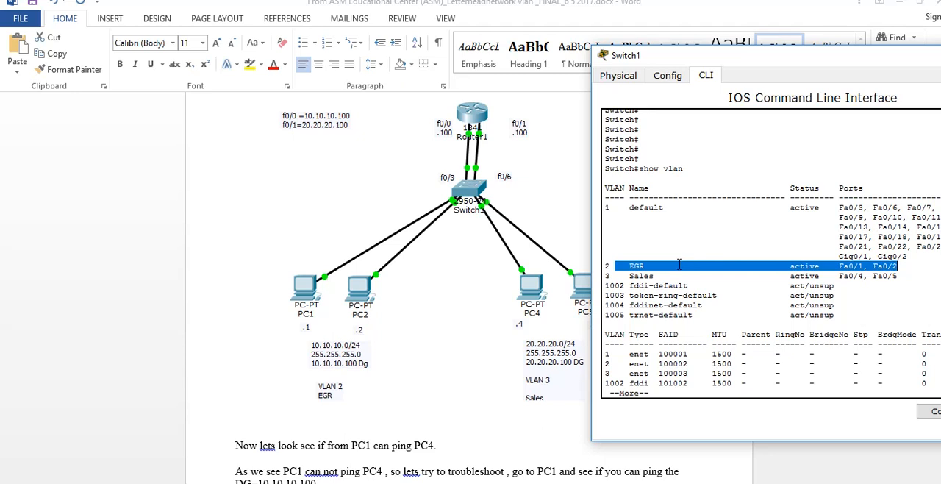
{"action": "left_click_drag", "start_coordinate": [866, 208], "coordinate": [839, 209]}
{"action": "left_click_drag", "start_coordinate": [900, 267], "coordinate": [835, 271]}
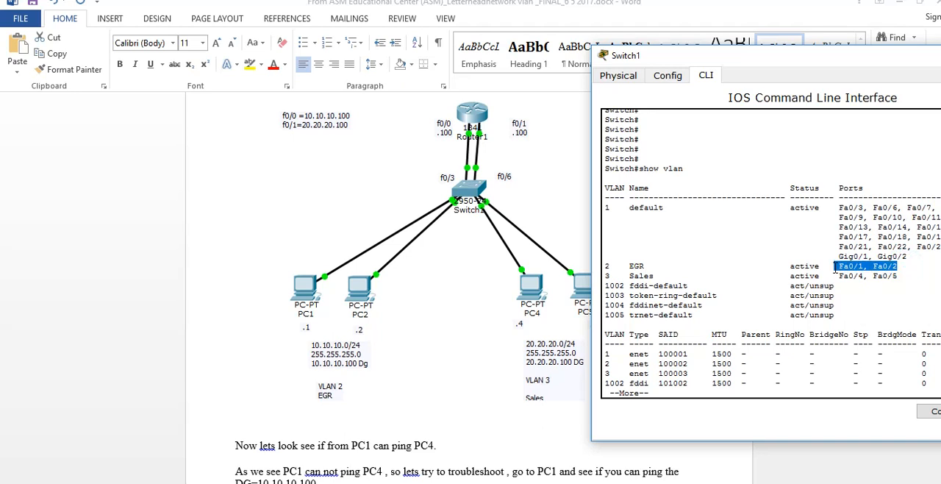
{"action": "left_click_drag", "start_coordinate": [899, 267], "coordinate": [832, 262]}
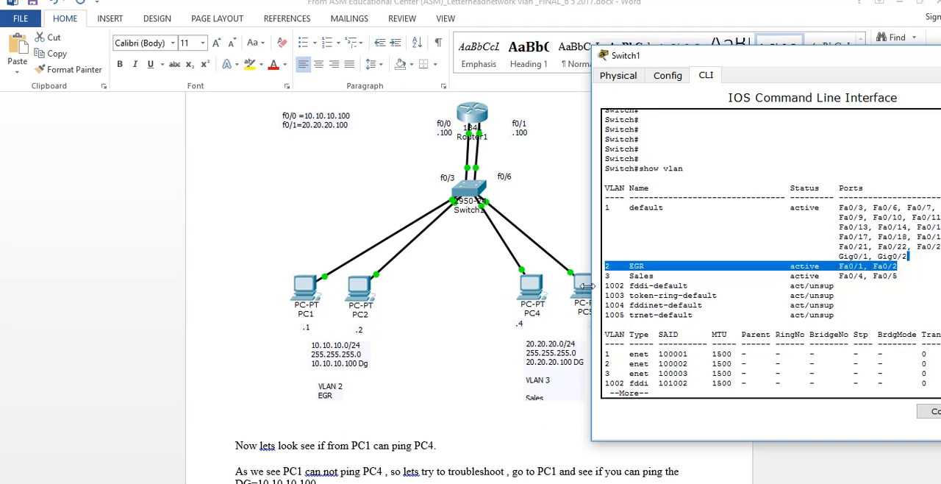
{"action": "left_click_drag", "start_coordinate": [822, 277], "coordinate": [908, 277]}
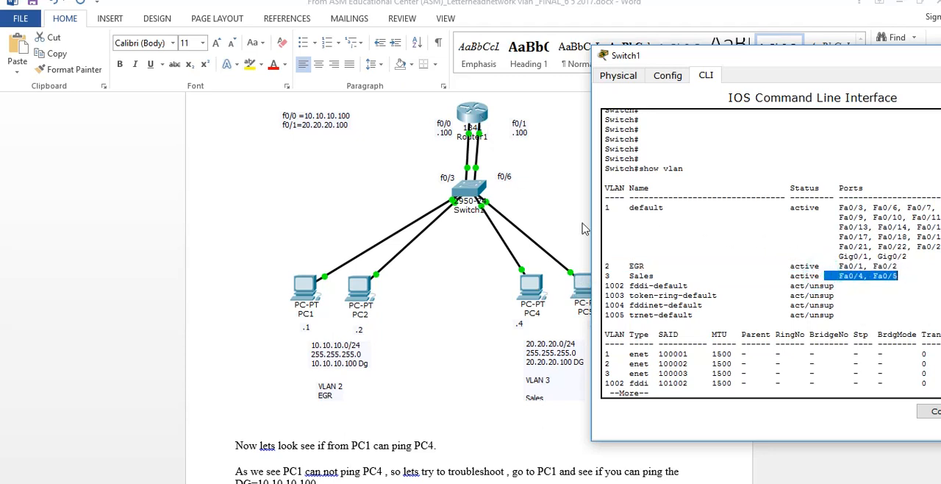
{"action": "left_click_drag", "start_coordinate": [909, 207], "coordinate": [870, 211]}
{"action": "left_click_drag", "start_coordinate": [901, 278], "coordinate": [835, 280]}
Return to the Word document and read the explanation of ports f0/3 and f0/6 below the show vlan brief table
{"action": "left_click", "coordinate": [441, 443]}
{"action": "scroll", "coordinate": [439, 427], "scroll_direction": "down", "scroll_amount": 3}
{"action": "scroll", "coordinate": [448, 430], "scroll_direction": "down", "scroll_amount": 9}
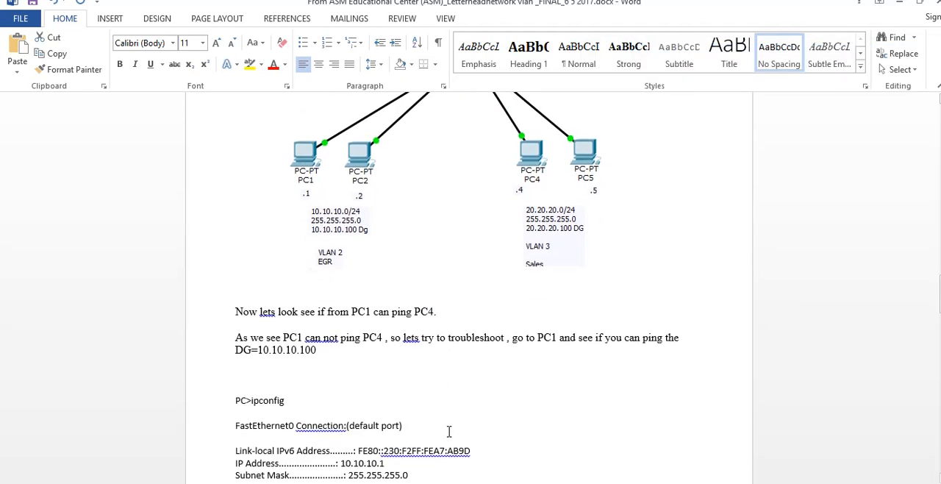
{"action": "scroll", "coordinate": [461, 436], "scroll_direction": "down", "scroll_amount": 8}
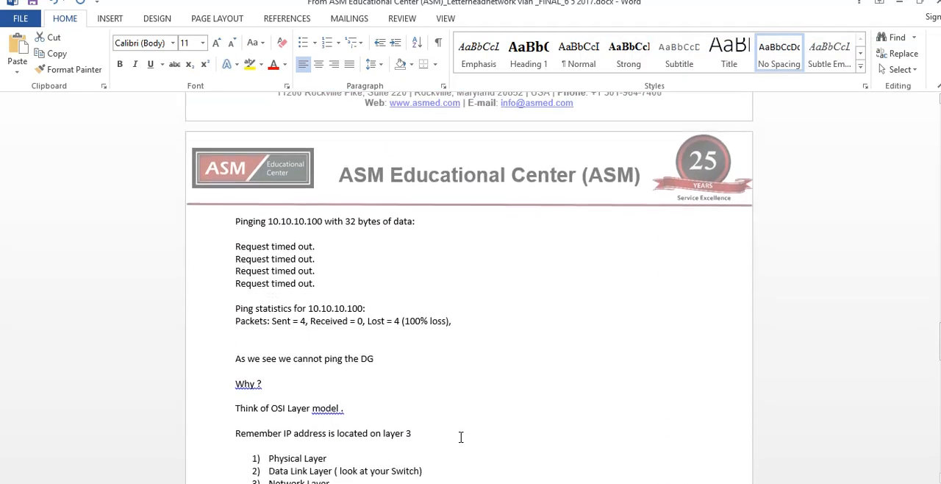
{"action": "scroll", "coordinate": [460, 437], "scroll_direction": "down", "scroll_amount": 1}
{"action": "left_click_drag", "start_coordinate": [446, 397], "coordinate": [551, 404]}
{"action": "scroll", "coordinate": [232, 384], "scroll_direction": "down", "scroll_amount": 2}
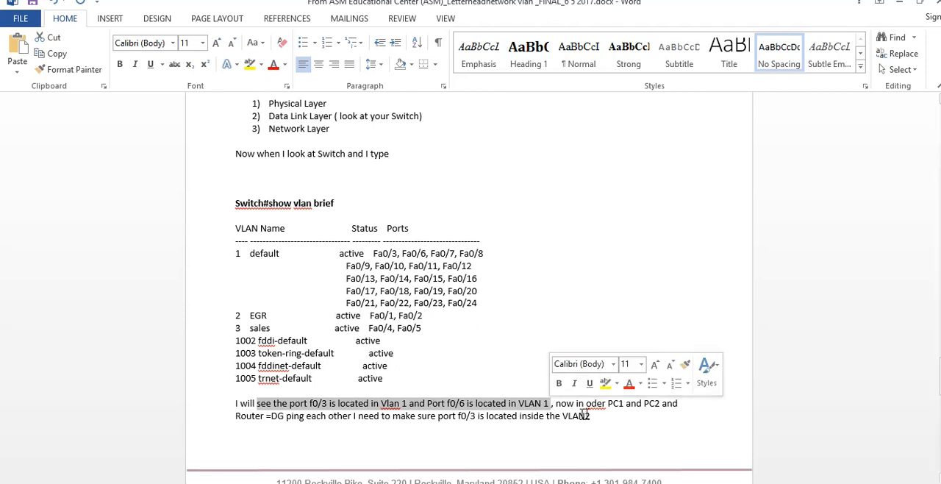
Correct the misspelled word "oder" to "order" in the explanation below the show vlan brief table
{"action": "left_click", "coordinate": [588, 404]}
{"action": "type", "text": "r"}
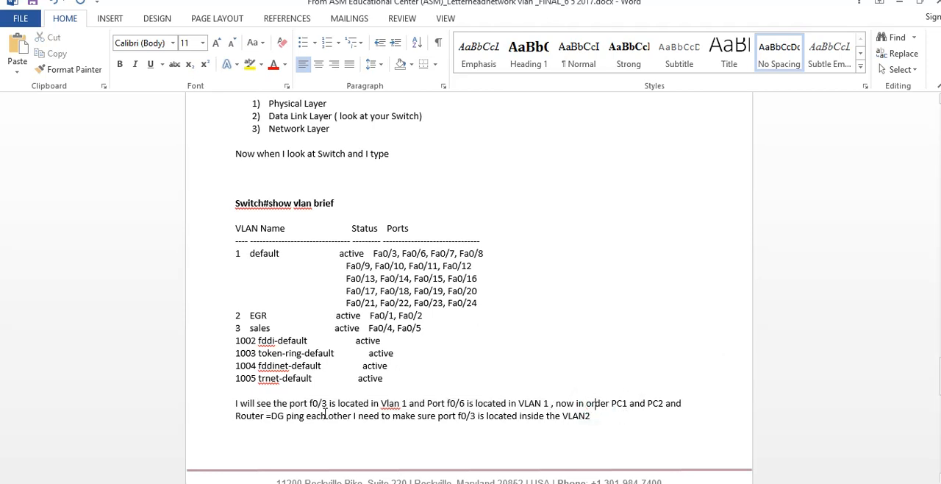
Read which VLANs ports f0/3 and f0/6 must belong to, checking them against the document's default, EGR and sales port lists
{"action": "left_click_drag", "start_coordinate": [354, 416], "coordinate": [634, 414]}
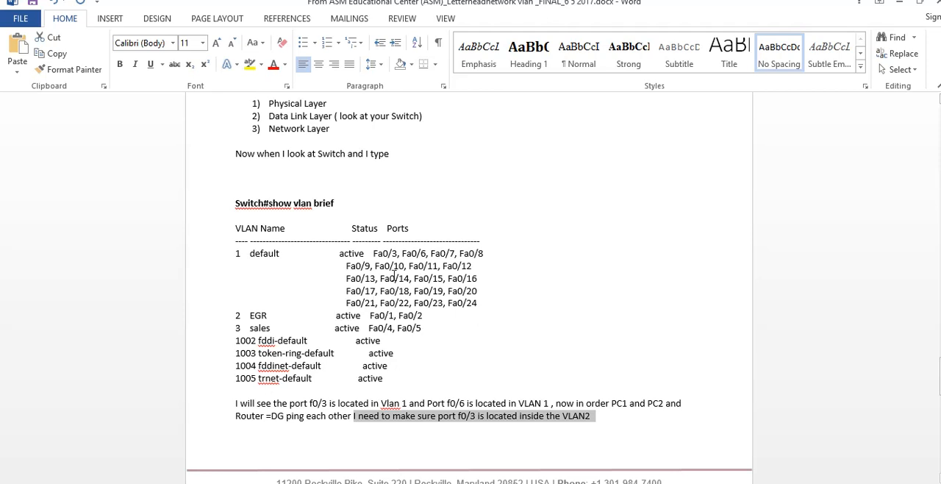
{"action": "left_click_drag", "start_coordinate": [404, 256], "coordinate": [376, 254]}
{"action": "left_click_drag", "start_coordinate": [434, 316], "coordinate": [236, 316]}
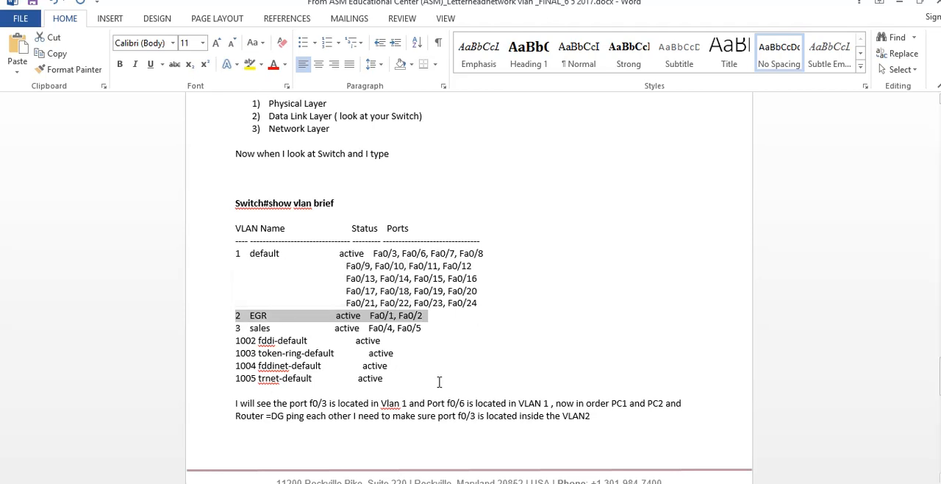
{"action": "scroll", "coordinate": [439, 383], "scroll_direction": "down", "scroll_amount": 3}
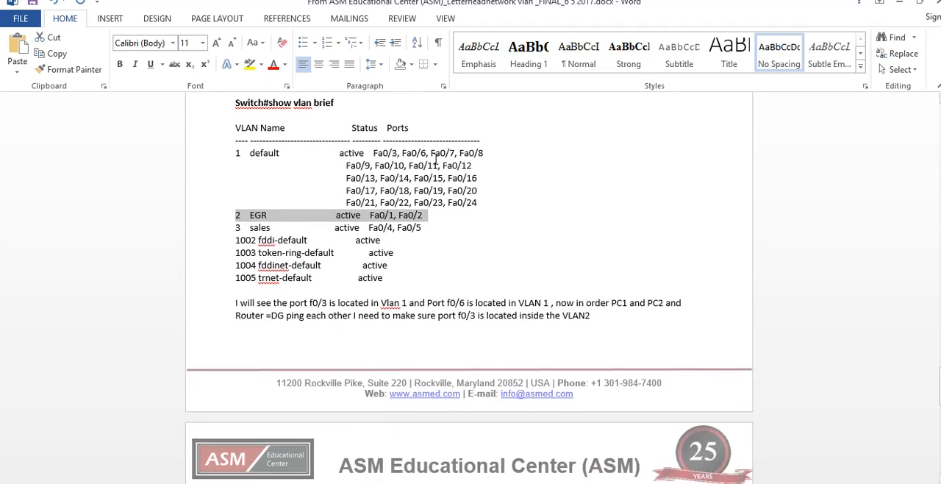
{"action": "left_click_drag", "start_coordinate": [426, 153], "coordinate": [403, 154]}
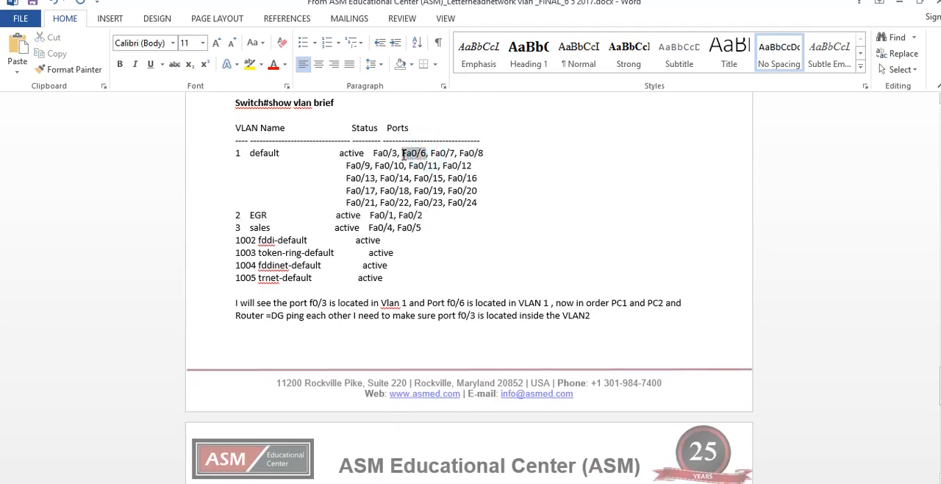
{"action": "left_click_drag", "start_coordinate": [443, 229], "coordinate": [337, 228]}
{"action": "scroll", "coordinate": [360, 256], "scroll_direction": "down", "scroll_amount": 1}
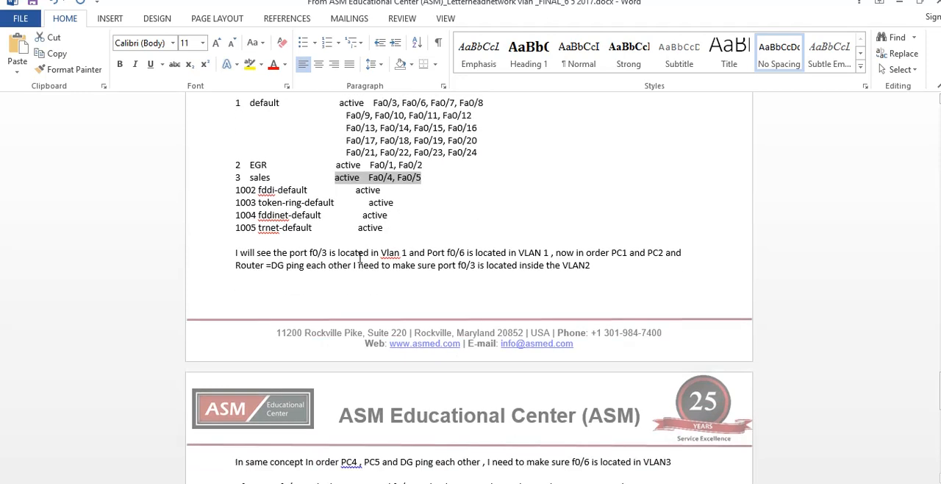
{"action": "scroll", "coordinate": [384, 278], "scroll_direction": "down", "scroll_amount": 2}
{"action": "left_click_drag", "start_coordinate": [301, 379], "coordinate": [680, 378]}
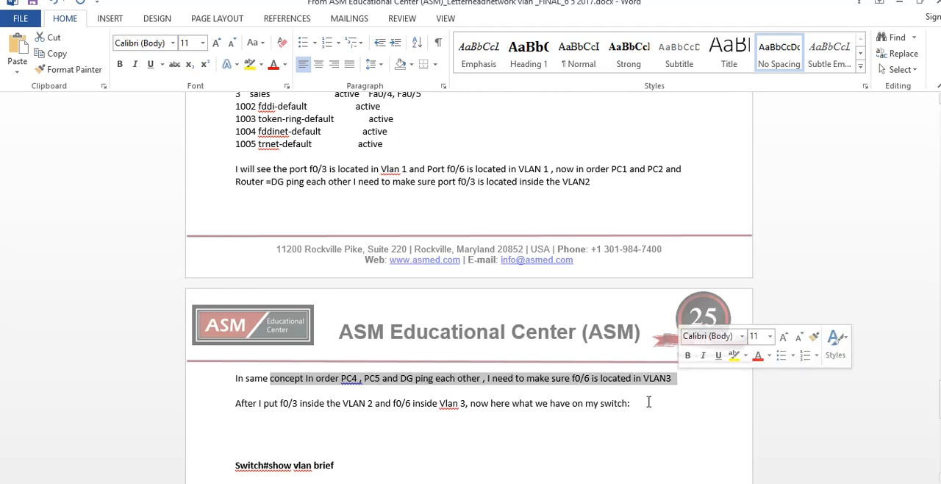
Switch to Packet Tracer and assign Switch1's FastEthernet0/3 access port to VLAN 2
{"action": "left_click", "coordinate": [598, 483]}
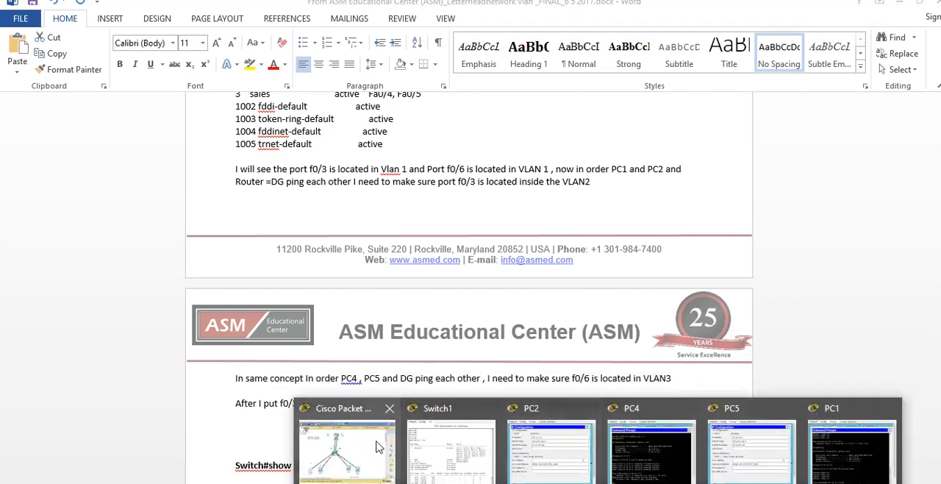
{"action": "left_click", "coordinate": [341, 421]}
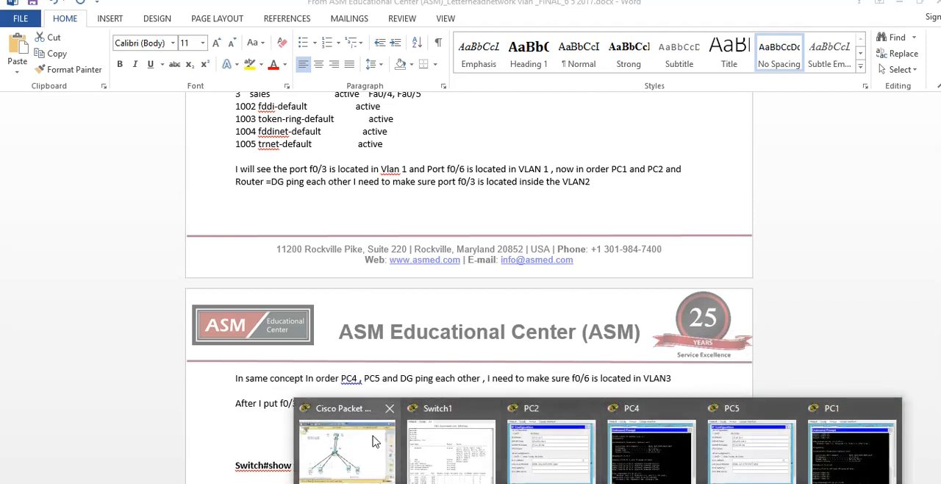
{"action": "left_click", "coordinate": [368, 437]}
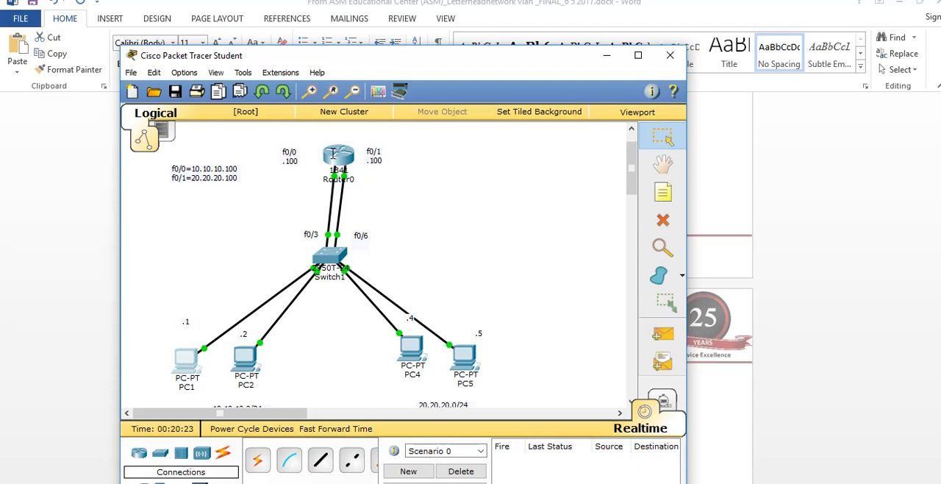
{"action": "left_click", "coordinate": [329, 253]}
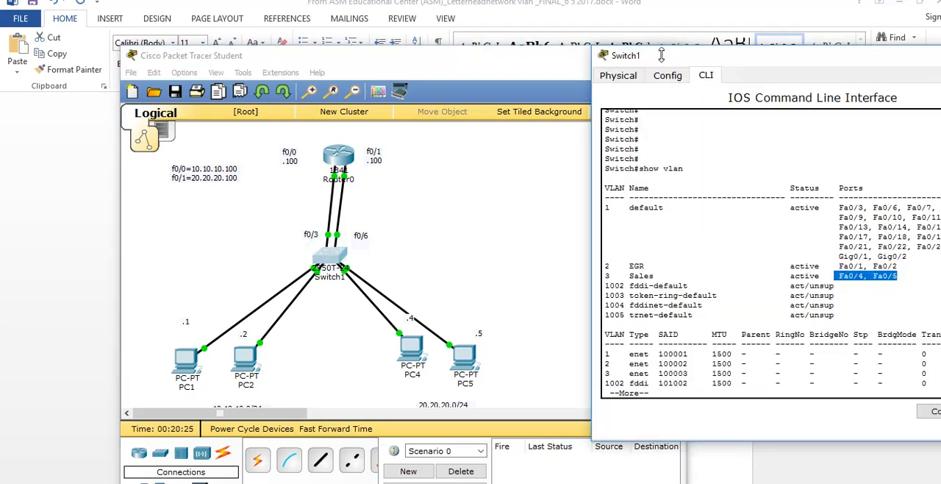
{"action": "left_click", "coordinate": [664, 76]}
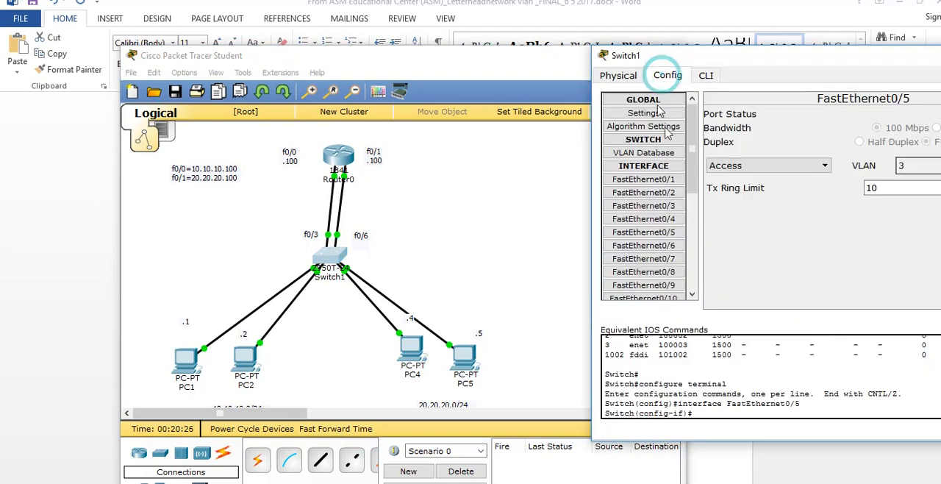
{"action": "left_click", "coordinate": [675, 205]}
{"action": "left_click_drag", "start_coordinate": [687, 60], "coordinate": [508, 25]}
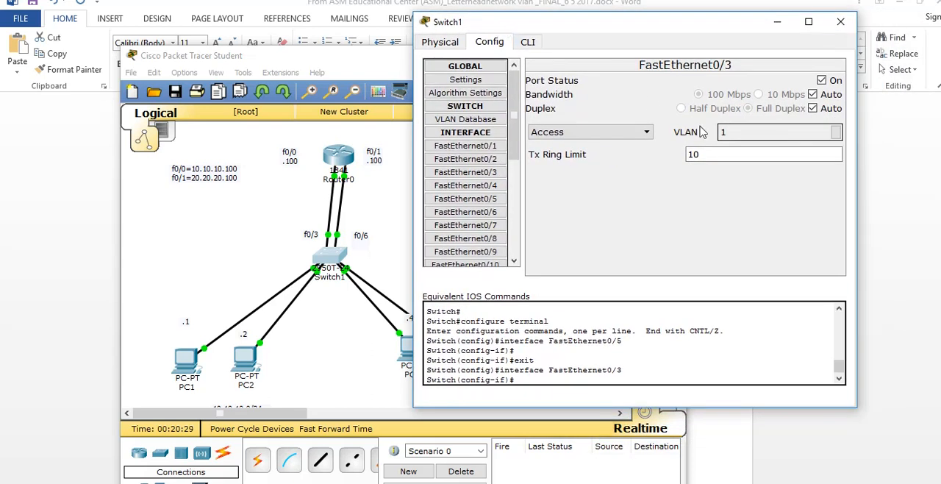
{"action": "left_click", "coordinate": [836, 132]}
{"action": "left_click", "coordinate": [724, 172]}
{"action": "left_click", "coordinate": [663, 219]}
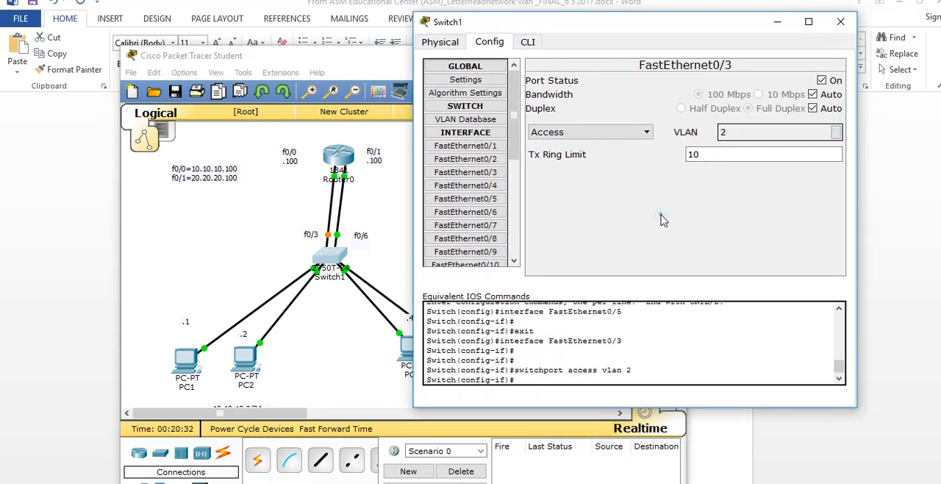
Assign Switch1's FastEthernet0/6 access port to VLAN 3
{"action": "left_click", "coordinate": [494, 213]}
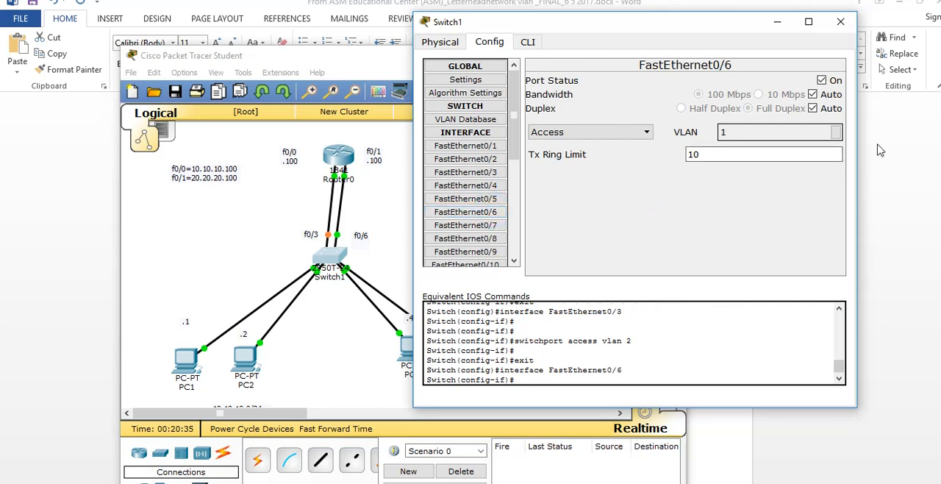
{"action": "left_click", "coordinate": [838, 132]}
{"action": "left_click", "coordinate": [725, 189]}
{"action": "left_click", "coordinate": [664, 362]}
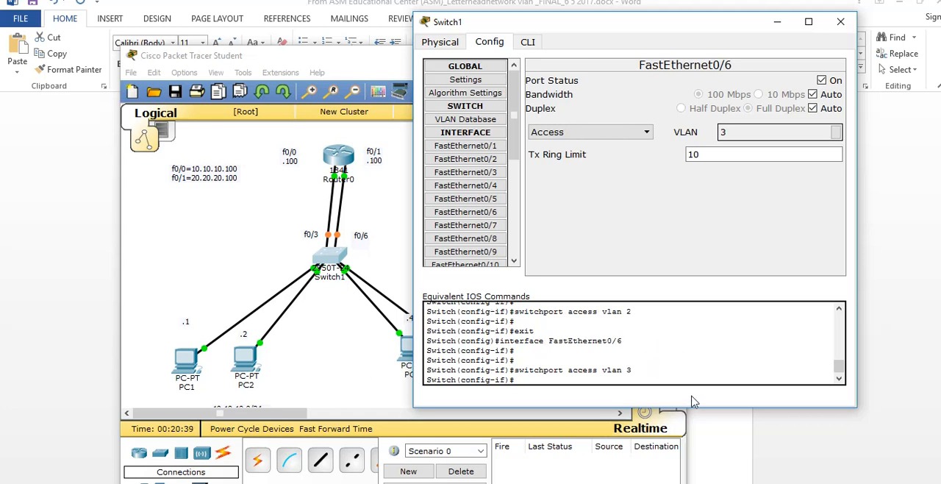
Leave interface configuration mode in Switch1's CLI and return to the Switch# prompt
{"action": "left_click", "coordinate": [528, 42]}
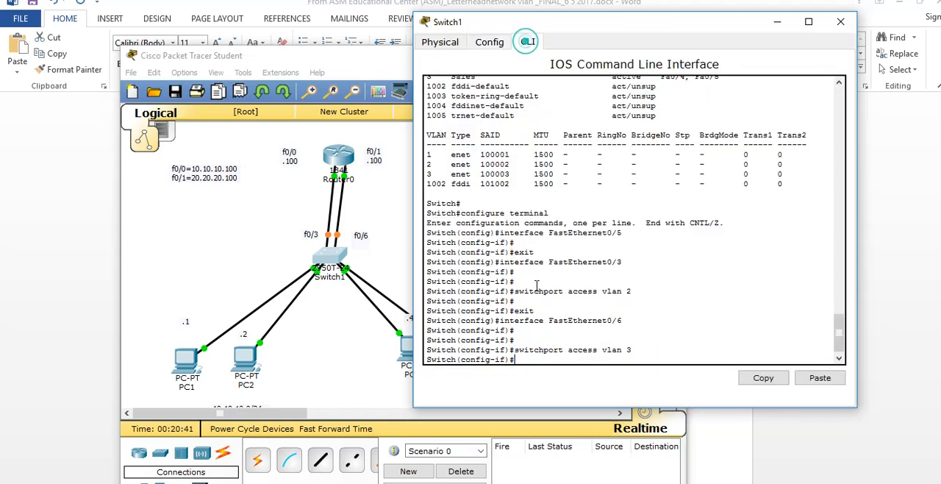
{"action": "left_click", "coordinate": [539, 340]}
{"action": "key", "text": "Return"}
{"action": "key", "text": "Return"}
{"action": "key", "text": "ctrl+z"}
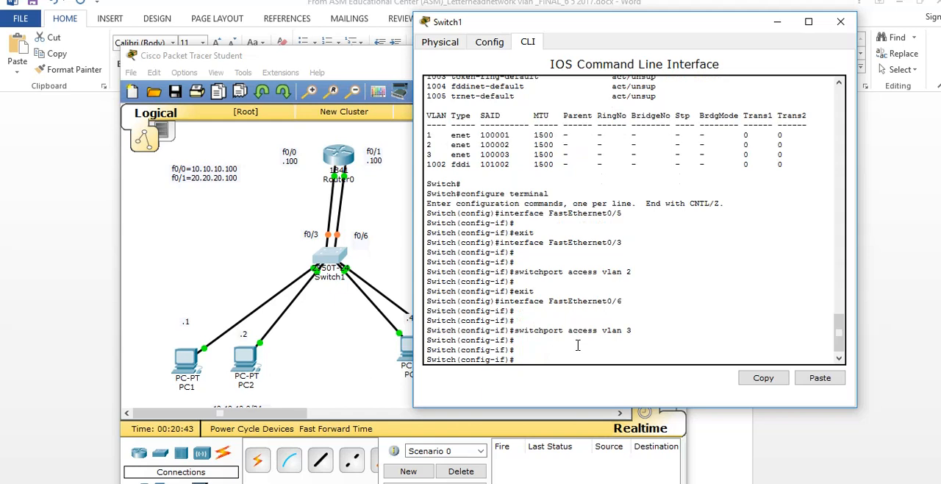
{"action": "key", "text": "Return"}
{"action": "key", "text": "Return"}
Run show vlan on Switch1 and examine the ports assigned to the EGR and Sales VLANs
{"action": "key", "text": "Return"}
{"action": "key", "text": "Return"}
{"action": "key", "text": "Return"}
{"action": "key", "text": "Return"}
{"action": "key", "text": "Return"}
{"action": "key", "text": "Return"}
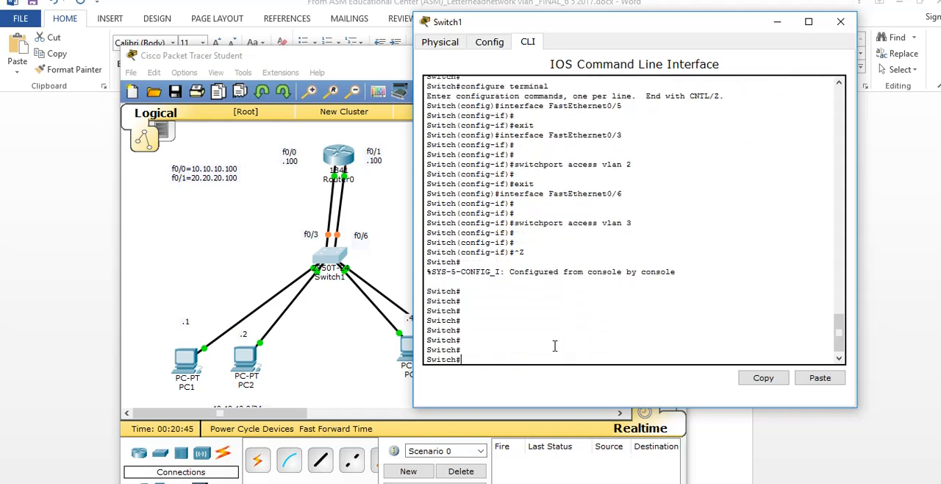
{"action": "double_click", "coordinate": [475, 360]}
{"action": "type", "text": "show vlan"}
{"action": "key", "text": "Return"}
{"action": "left_click_drag", "start_coordinate": [654, 228], "coordinate": [766, 229]}
{"action": "left_click", "coordinate": [766, 227]}
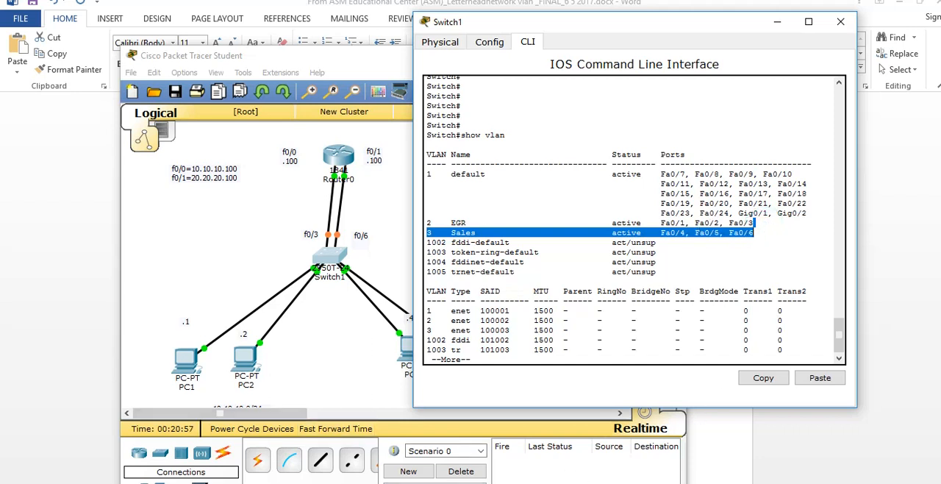
Ping the default gateway 10.10.10.100 from PC1's command prompt and examine the replies
{"action": "left_click", "coordinate": [195, 358]}
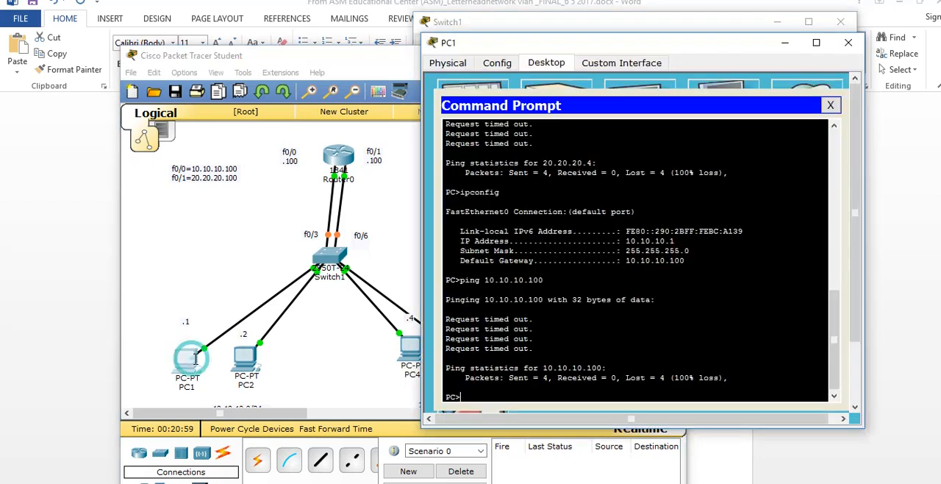
{"action": "key", "text": "Up"}
{"action": "key", "text": "Return"}
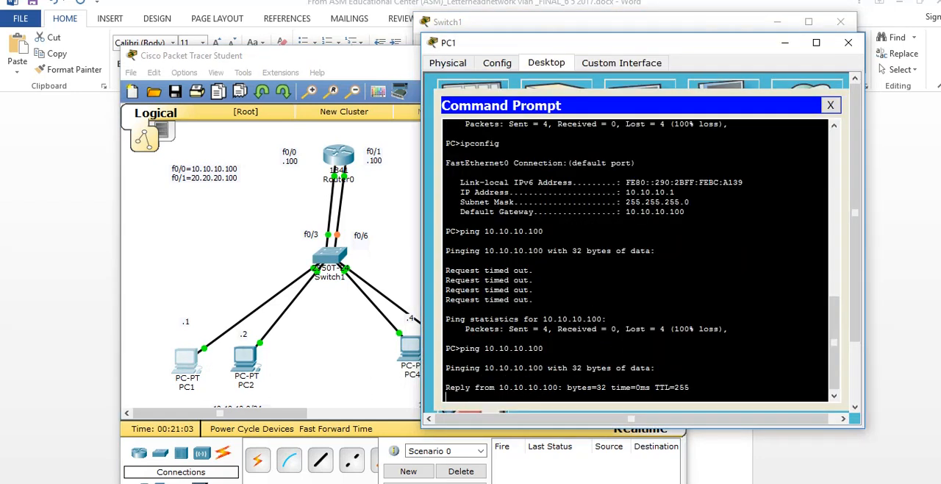
{"action": "left_click_drag", "start_coordinate": [701, 207], "coordinate": [680, 174]}
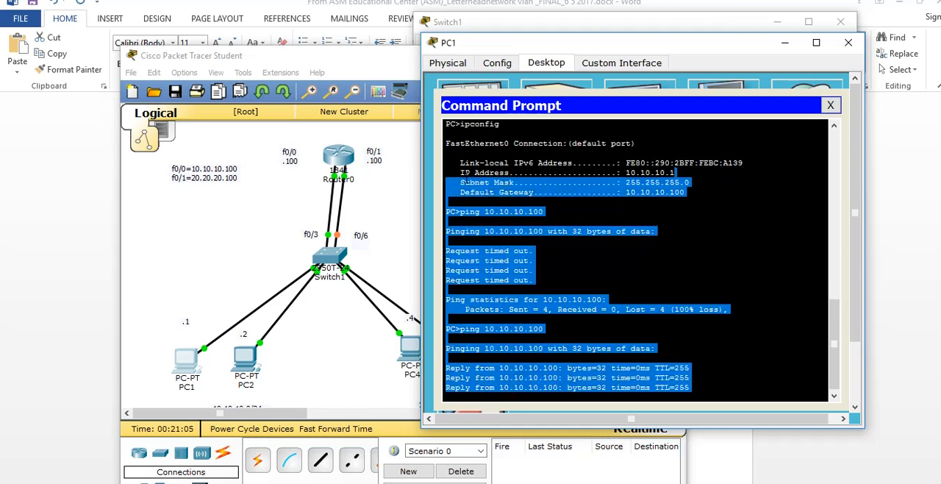
{"action": "left_click_drag", "start_coordinate": [539, 348], "coordinate": [542, 347]}
Ping PC4 at 20.20.20.4 from PC1 and examine the replies and statistics
{"action": "type", "text": "ping 20.20.20.4"}
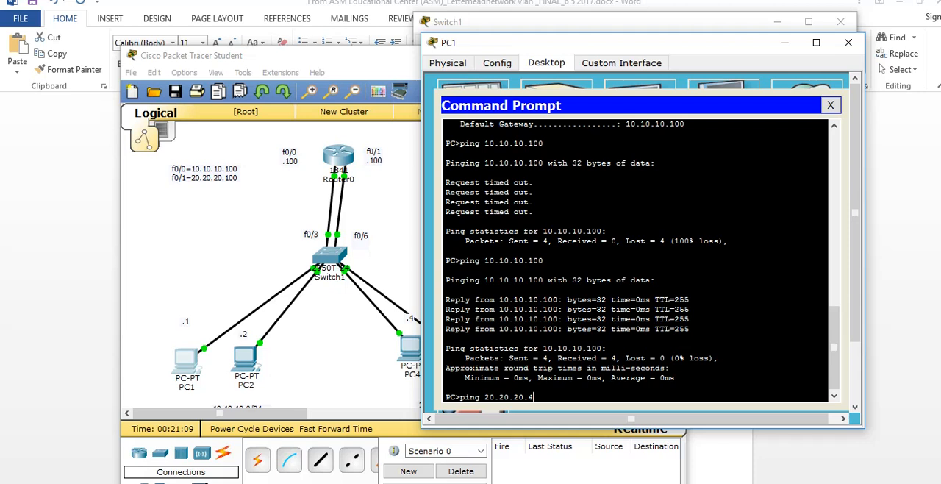
{"action": "key", "text": "Return"}
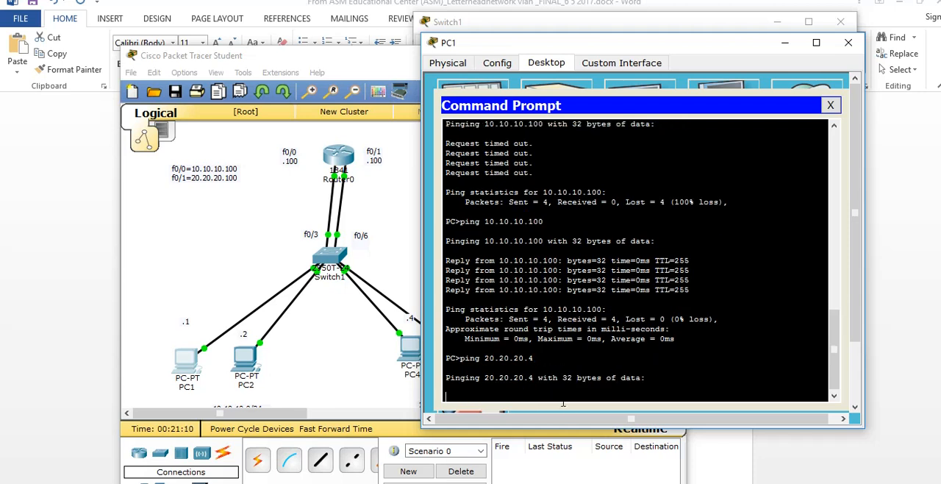
{"action": "left_click_drag", "start_coordinate": [647, 382], "coordinate": [447, 358]}
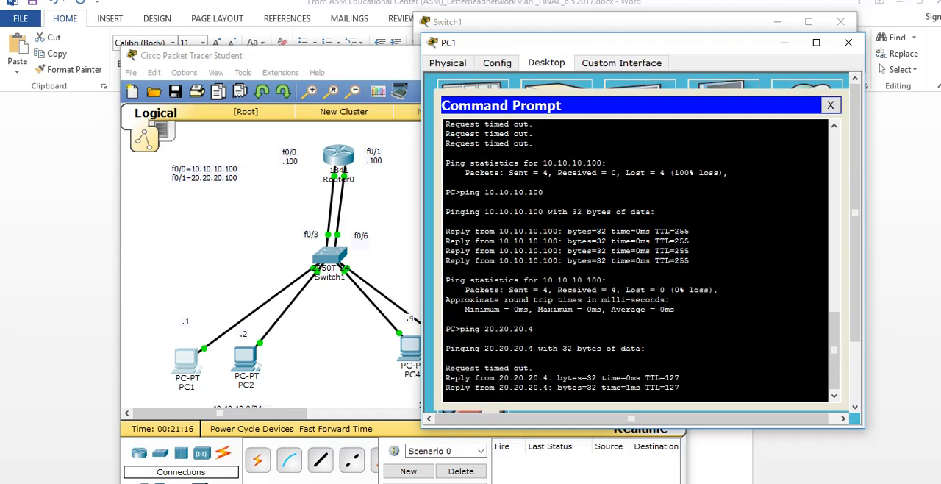
{"action": "left_click_drag", "start_coordinate": [677, 378], "coordinate": [447, 299]}
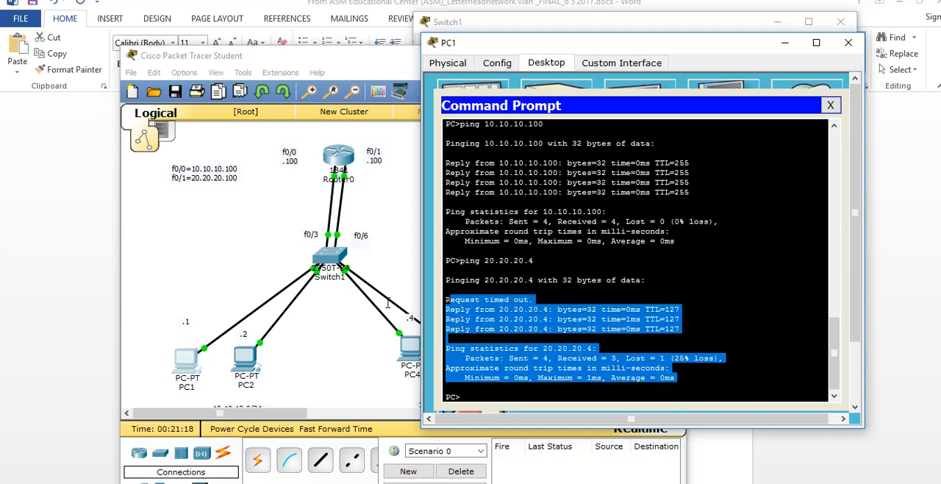
Switch to the Word document and read the updated show vlan brief table and the PC1-to-PC4 ping example below it
{"action": "left_click", "coordinate": [548, 481]}
{"action": "left_click", "coordinate": [548, 483]}
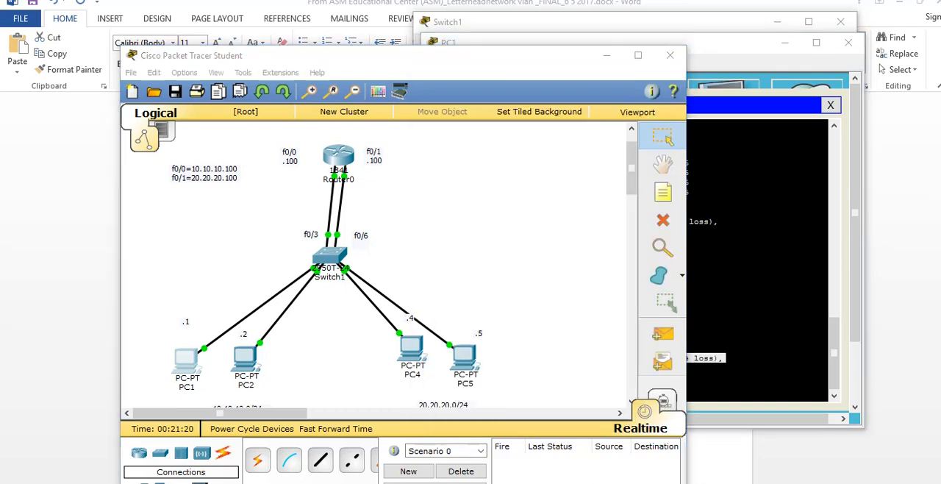
{"action": "scroll", "coordinate": [547, 410], "scroll_direction": "down", "scroll_amount": 3}
{"action": "scroll", "coordinate": [547, 410], "scroll_direction": "down", "scroll_amount": 4}
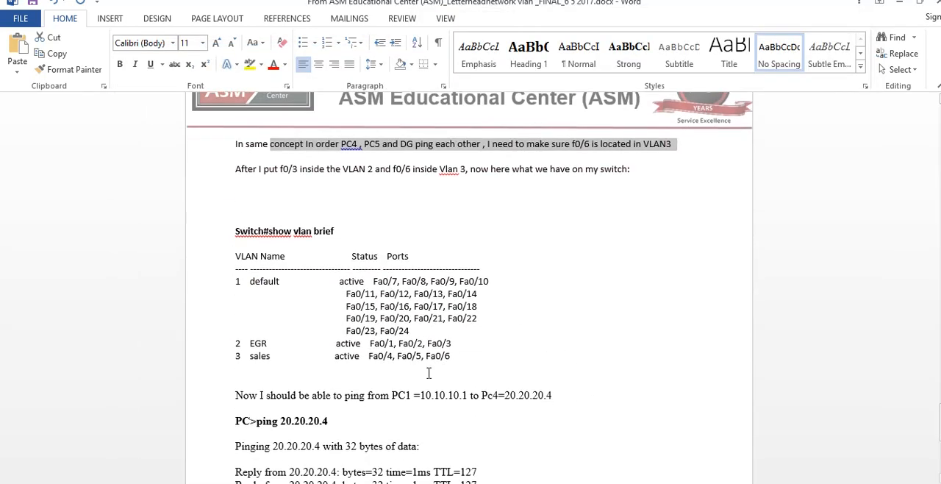
{"action": "left_click_drag", "start_coordinate": [452, 358], "coordinate": [225, 329]}
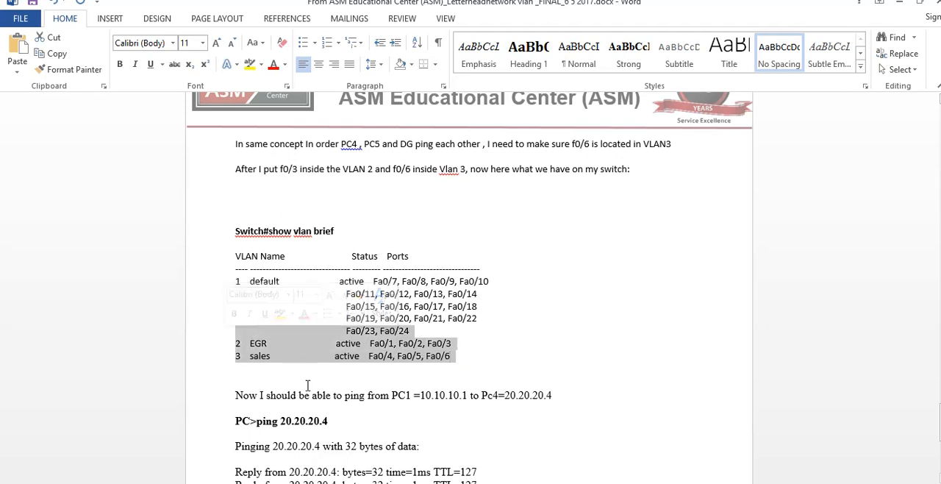
{"action": "scroll", "coordinate": [316, 390], "scroll_direction": "down", "scroll_amount": 1}
{"action": "scroll", "coordinate": [316, 397], "scroll_direction": "down", "scroll_amount": 6}
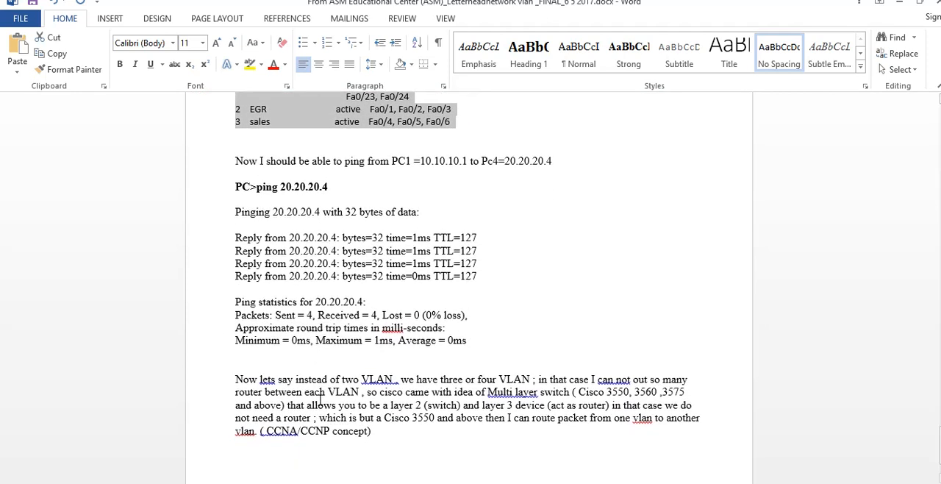
Review the ports assigned to VLAN 2 EGR and VLAN 3 sales in the document's VLAN table
{"action": "scroll", "coordinate": [392, 330], "scroll_direction": "up", "scroll_amount": 2}
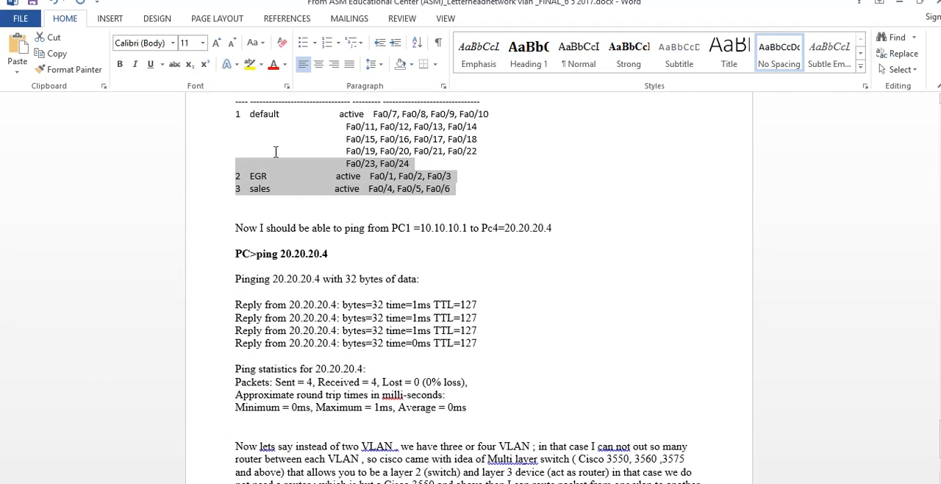
{"action": "left_click_drag", "start_coordinate": [337, 177], "coordinate": [454, 174]}
{"action": "left_click_drag", "start_coordinate": [369, 188], "coordinate": [444, 191]}
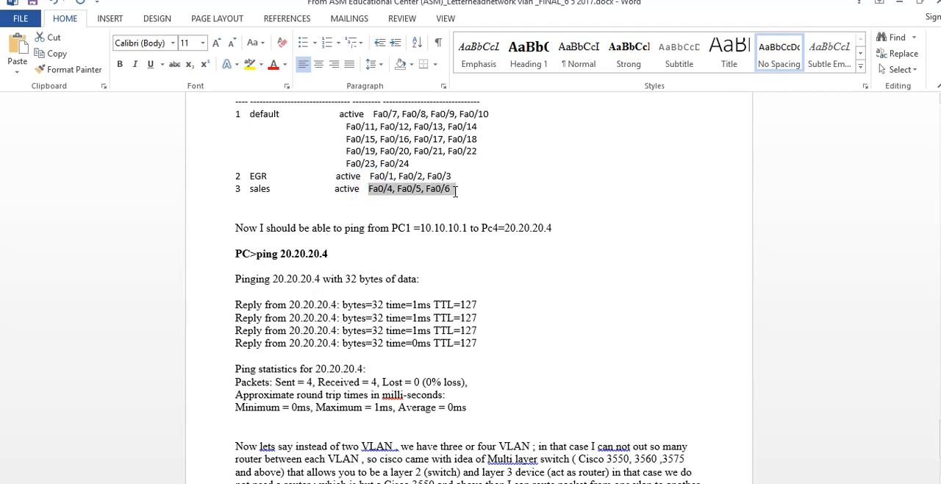
Read the opening line of the closing paragraph about having three or four VLANs instead of two
{"action": "scroll", "coordinate": [269, 403], "scroll_direction": "down", "scroll_amount": 1}
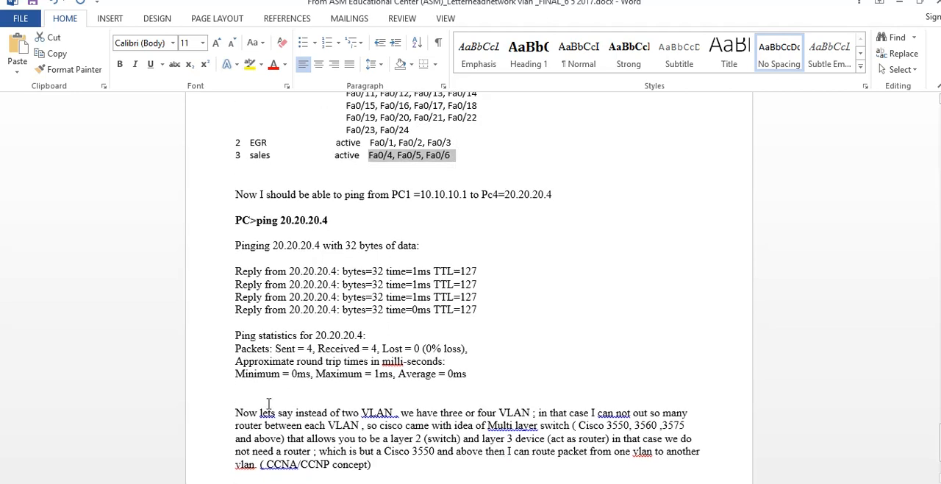
{"action": "left_click_drag", "start_coordinate": [273, 424], "coordinate": [699, 414]}
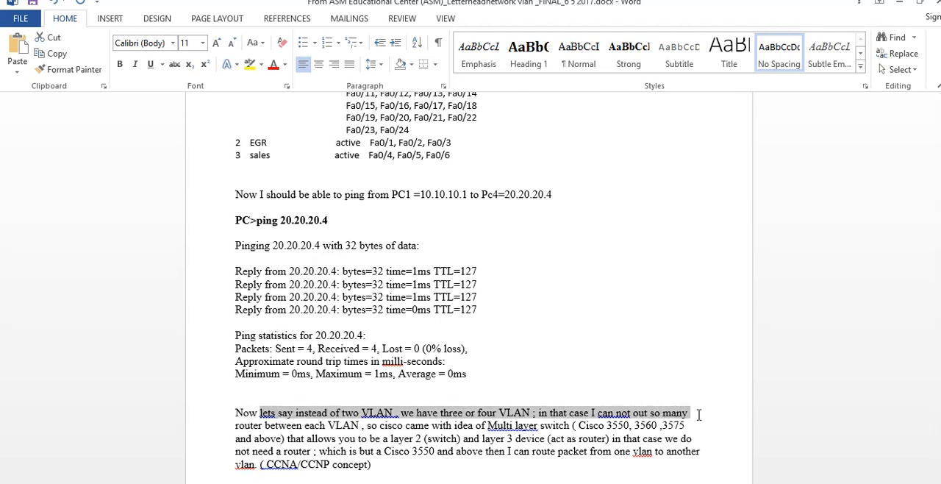
{"action": "left_click_drag", "start_coordinate": [700, 415], "coordinate": [699, 415]}
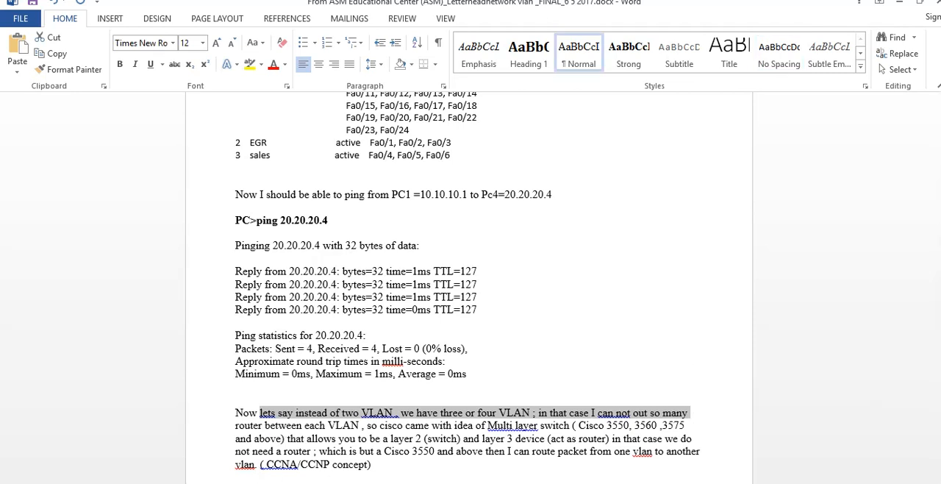
Switch to Packet Tracer and examine how the PC groups, Switch1 and Router0 are connected in the topology
{"action": "left_click", "coordinate": [361, 453]}
{"action": "left_click", "coordinate": [360, 454]}
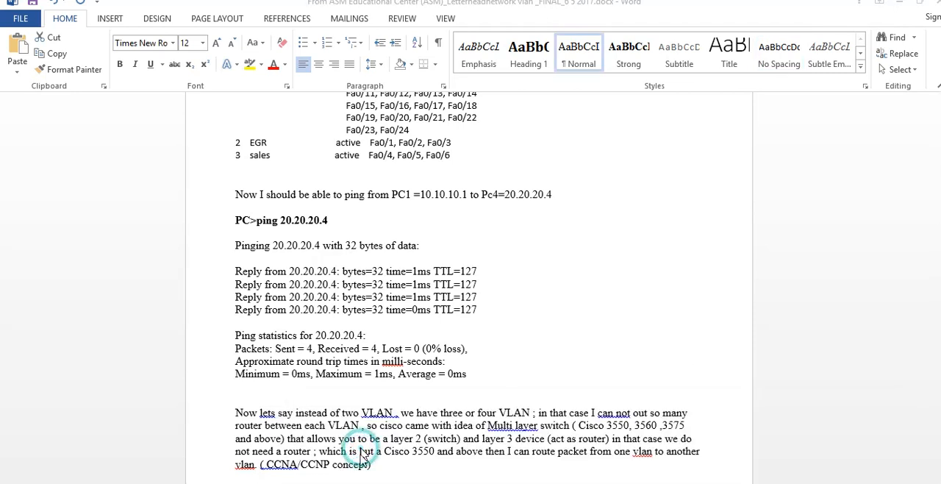
{"action": "left_click", "coordinate": [900, 4]}
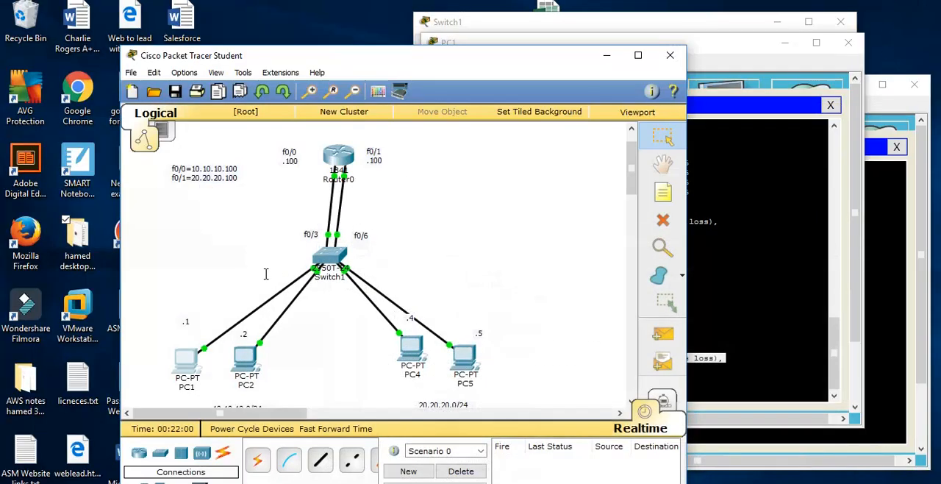
{"action": "left_click_drag", "start_coordinate": [147, 298], "coordinate": [300, 377]}
{"action": "left_click_drag", "start_coordinate": [355, 343], "coordinate": [482, 372]}
{"action": "left_click_drag", "start_coordinate": [488, 298], "coordinate": [628, 342]}
{"action": "left_click_drag", "start_coordinate": [513, 280], "coordinate": [599, 272]}
{"action": "left_click_drag", "start_coordinate": [477, 226], "coordinate": [535, 229]}
{"action": "left_click_drag", "start_coordinate": [319, 128], "coordinate": [466, 225]}
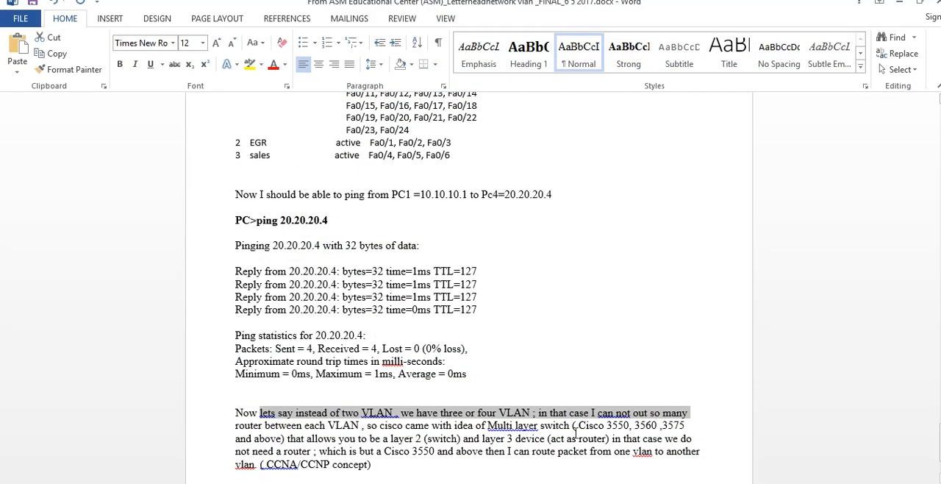
Return to the Word document and read the passage on Cisco 3550, 3560 and 3575 multilayer switches routing between VLANs
{"action": "left_click_drag", "start_coordinate": [488, 425], "coordinate": [553, 425]}
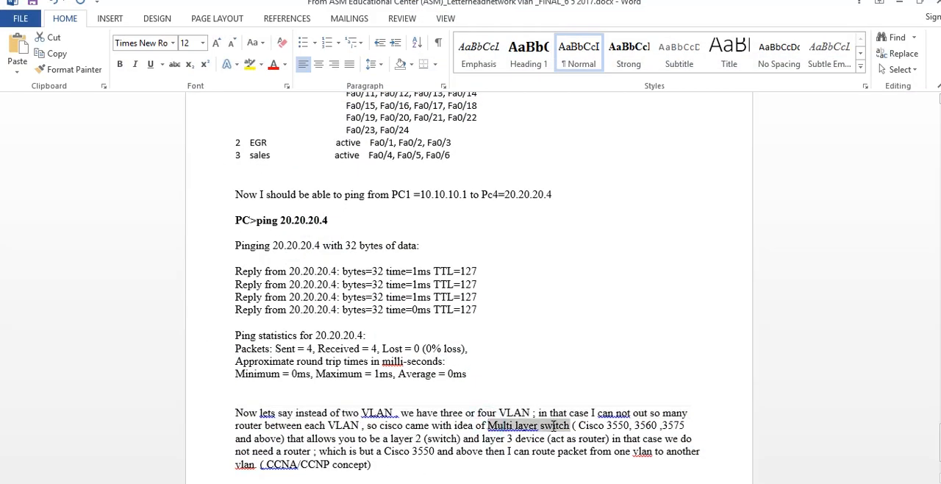
{"action": "left_click_drag", "start_coordinate": [409, 425], "coordinate": [700, 427]}
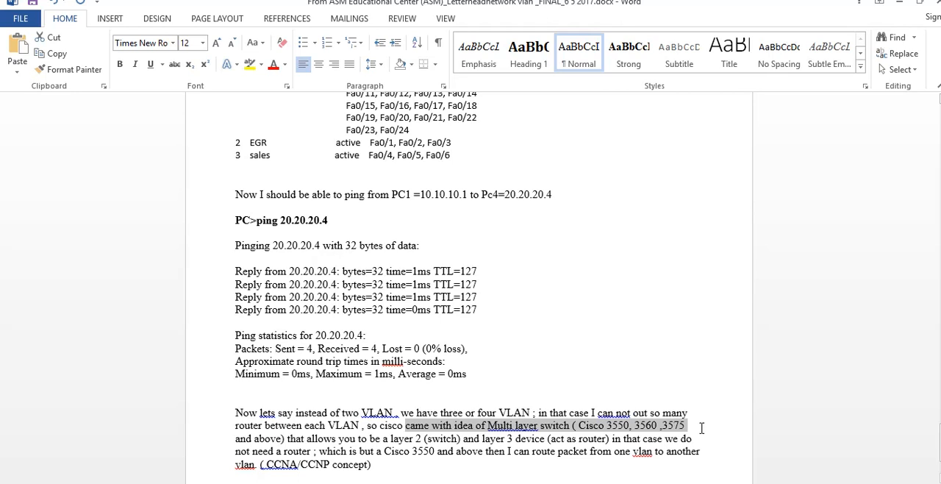
{"action": "left_click_drag", "start_coordinate": [287, 438], "coordinate": [687, 439]}
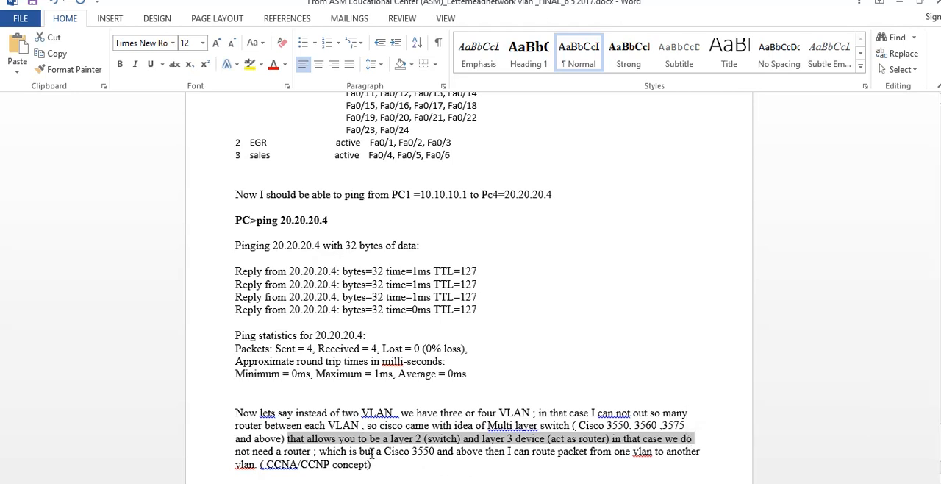
{"action": "left_click_drag", "start_coordinate": [372, 454], "coordinate": [423, 457]}
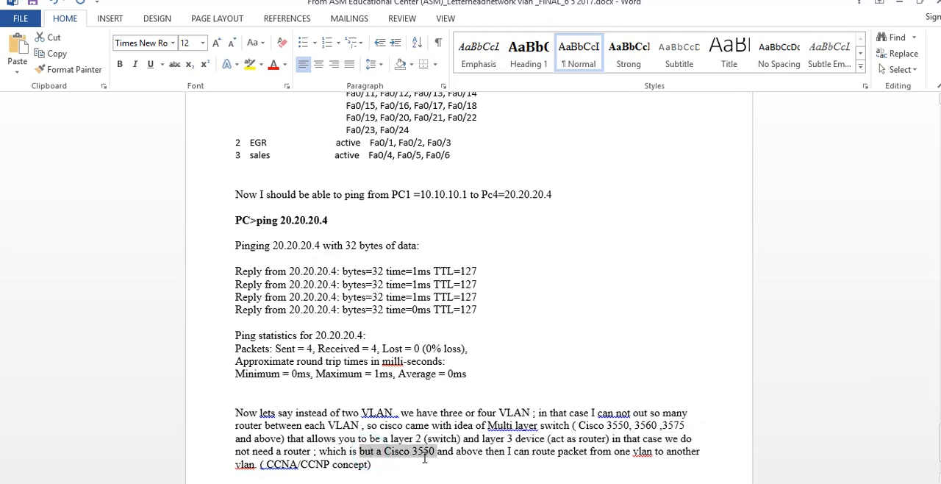
{"action": "left_click_drag", "start_coordinate": [425, 458], "coordinate": [629, 452]}
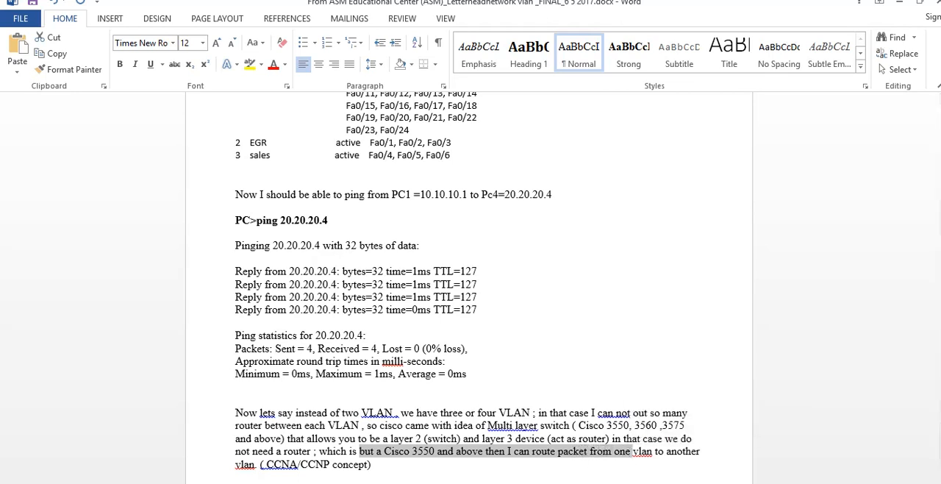
{"action": "left_click_drag", "start_coordinate": [380, 471], "coordinate": [193, 394]}
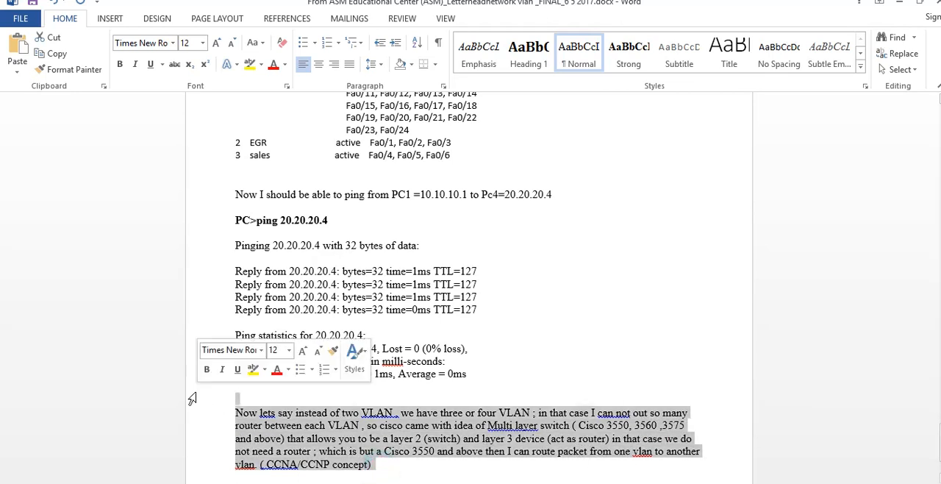
{"action": "scroll", "coordinate": [192, 398], "scroll_direction": "down", "scroll_amount": 3}
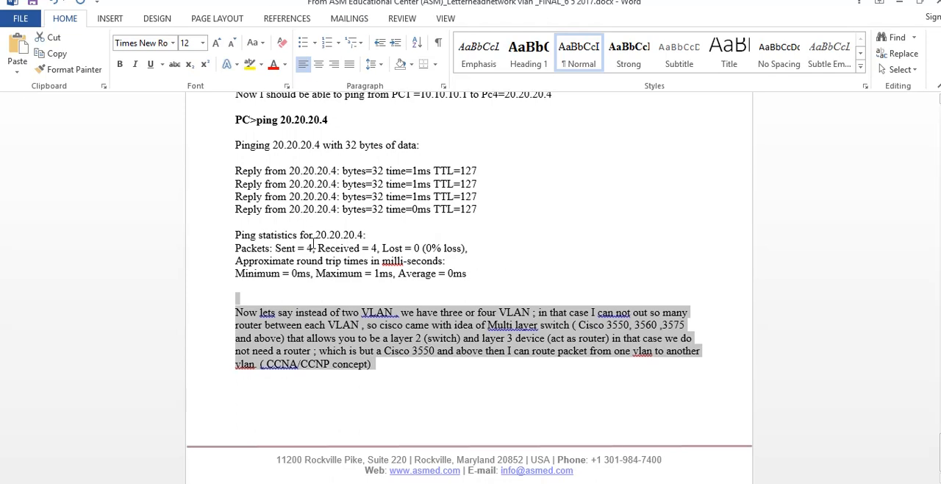
{"action": "left_click", "coordinate": [469, 250]}
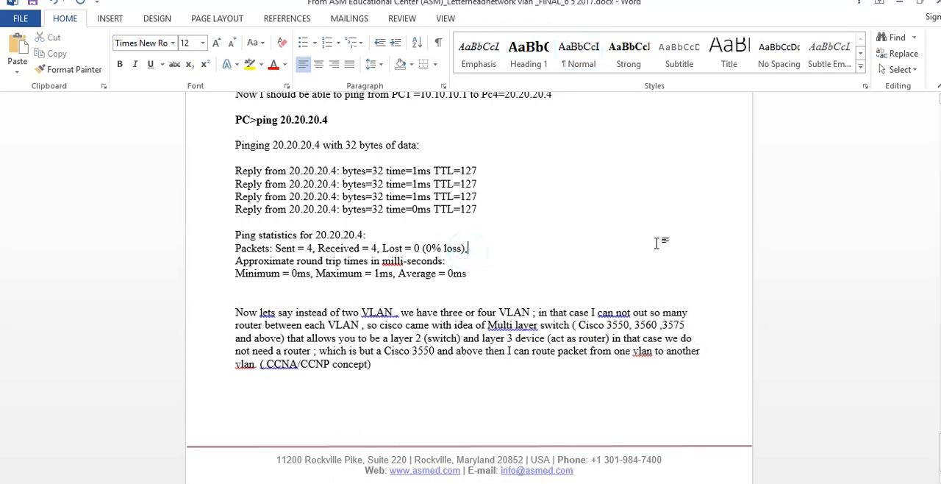
{"action": "scroll", "coordinate": [662, 257], "scroll_direction": "down", "scroll_amount": 10}
{"action": "scroll", "coordinate": [671, 270], "scroll_direction": "up", "scroll_amount": 15}
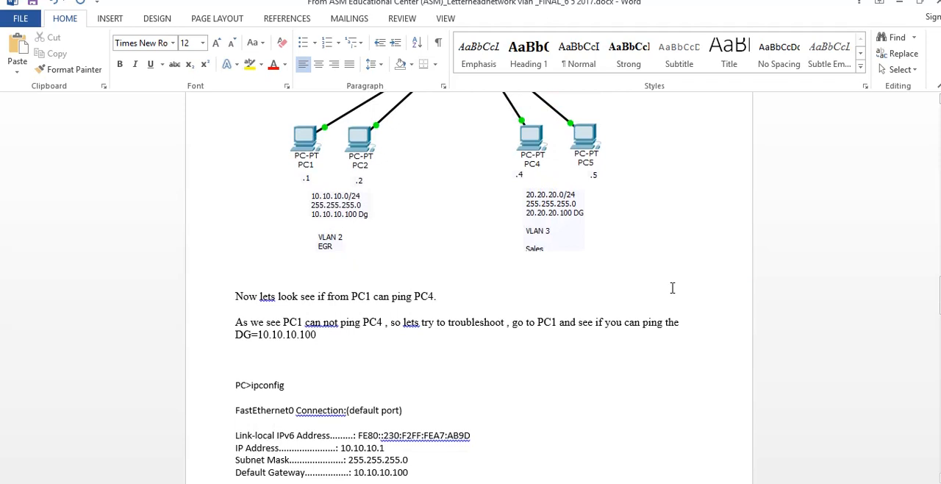
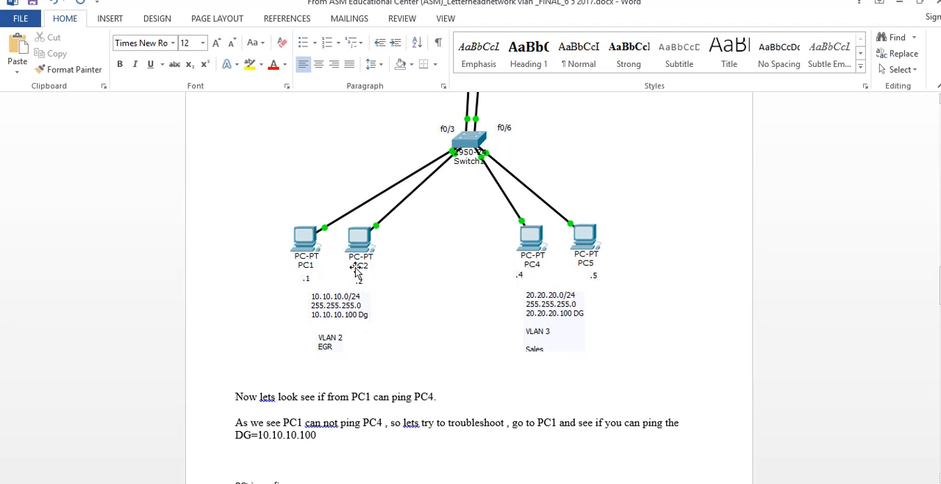
Review the document's Router1 and Switch1 topology diagram and its OSI troubleshooting list, highlighting the Physical and Data Link layers
{"action": "scroll", "coordinate": [411, 234], "scroll_direction": "up", "scroll_amount": 5}
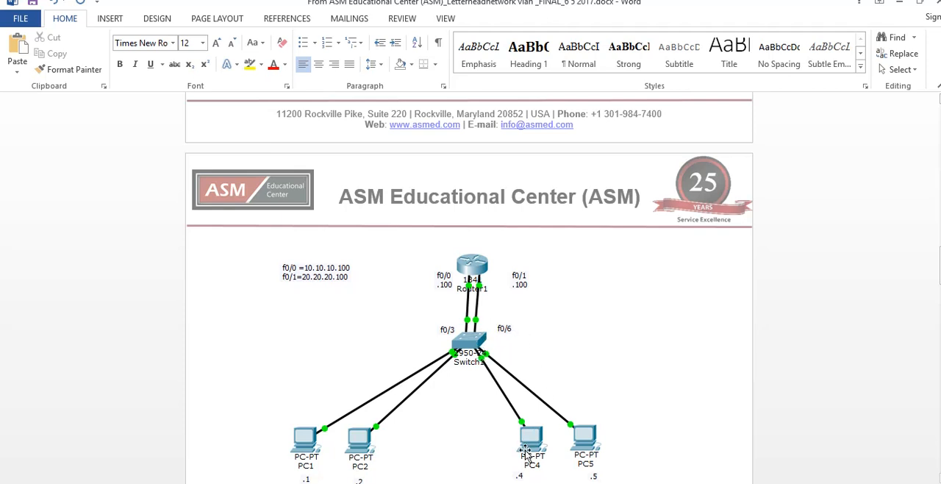
{"action": "scroll", "coordinate": [576, 448], "scroll_direction": "down", "scroll_amount": 5}
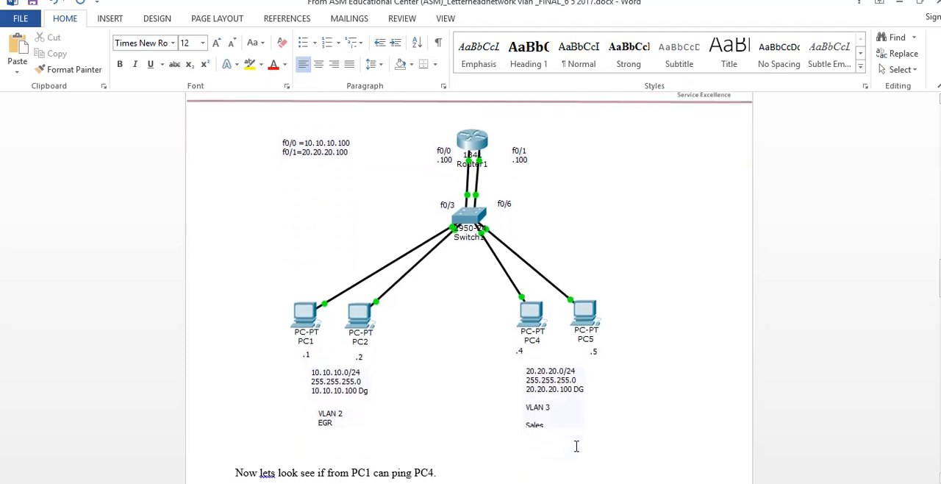
{"action": "scroll", "coordinate": [579, 452], "scroll_direction": "down", "scroll_amount": 20}
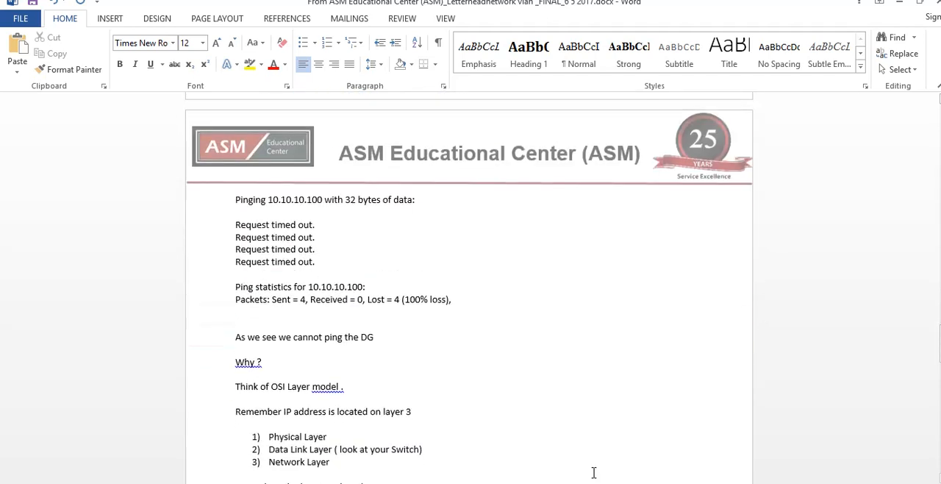
{"action": "scroll", "coordinate": [594, 472], "scroll_direction": "down", "scroll_amount": 2}
{"action": "left_click_drag", "start_coordinate": [270, 188], "coordinate": [469, 201]}
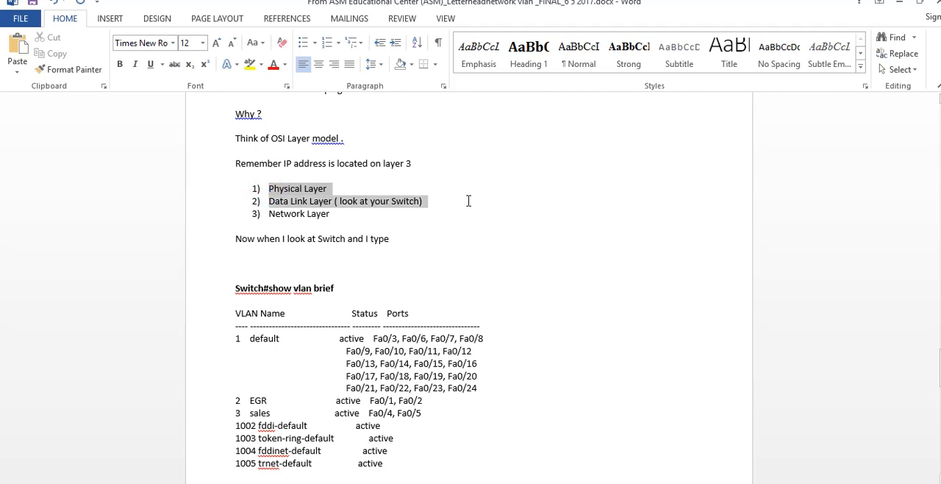
Examine the ports assigned to VLAN 2 EGR and VLAN 3 sales in the document's first VLAN table
{"action": "left_click_drag", "start_coordinate": [443, 403], "coordinate": [375, 401]}
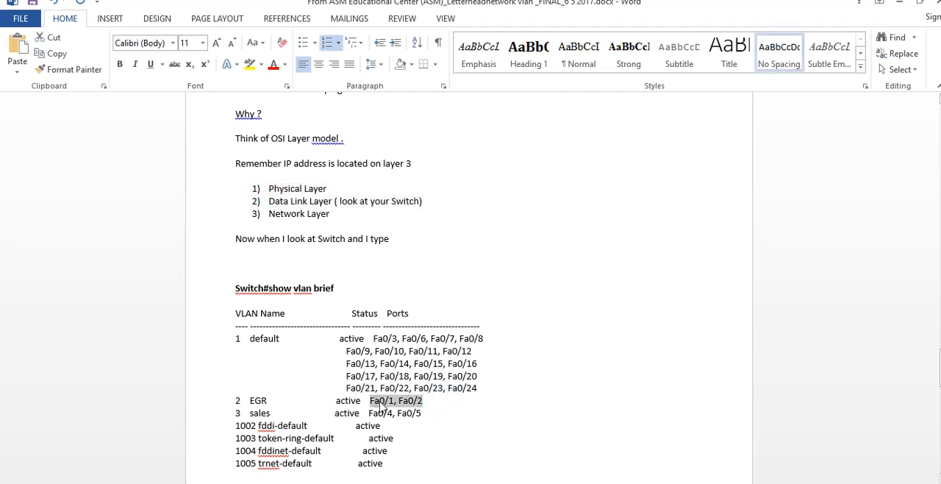
{"action": "left_click", "coordinate": [437, 405]}
{"action": "left_click_drag", "start_coordinate": [336, 414], "coordinate": [439, 414]}
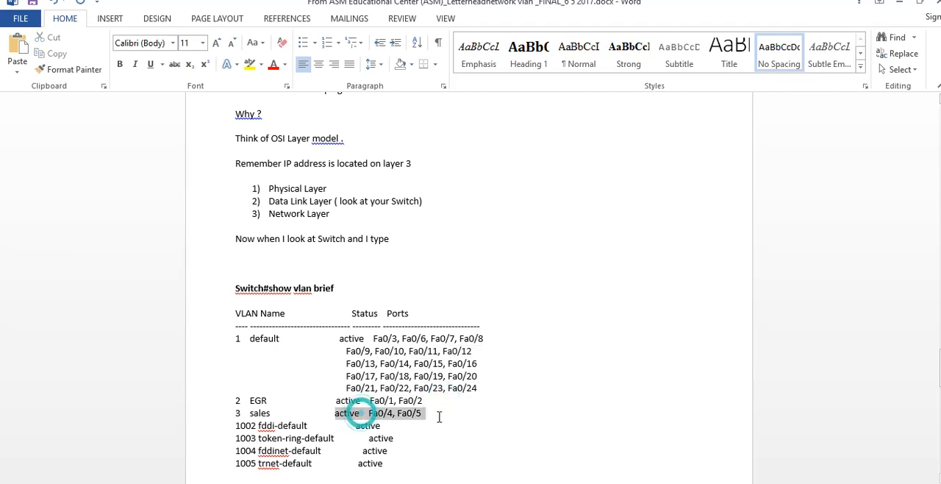
Review the second show vlan brief table, which follows the text on moving f0/3 to VLAN 2 and f0/6 to VLAN 3
{"action": "scroll", "coordinate": [439, 415], "scroll_direction": "down", "scroll_amount": 2}
{"action": "scroll", "coordinate": [439, 417], "scroll_direction": "down", "scroll_amount": 9}
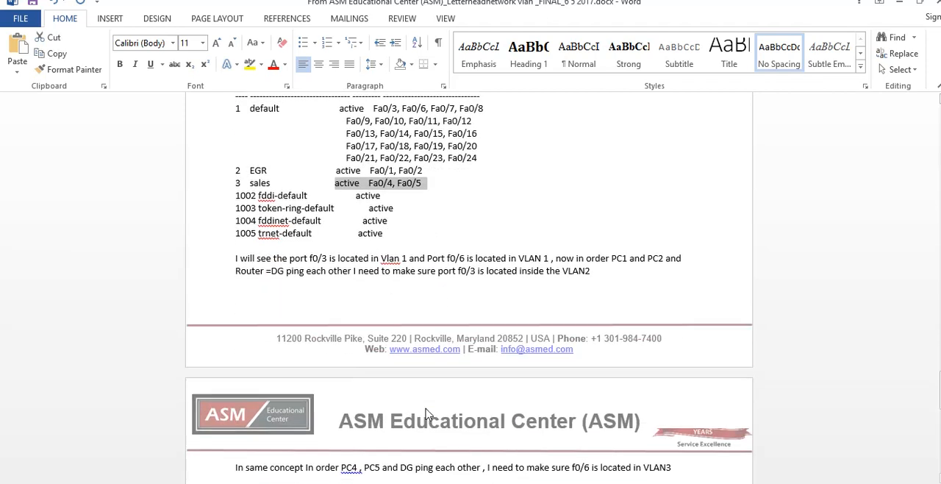
{"action": "left_click", "coordinate": [469, 413]}
{"action": "left_click_drag", "start_coordinate": [469, 413], "coordinate": [274, 290]}
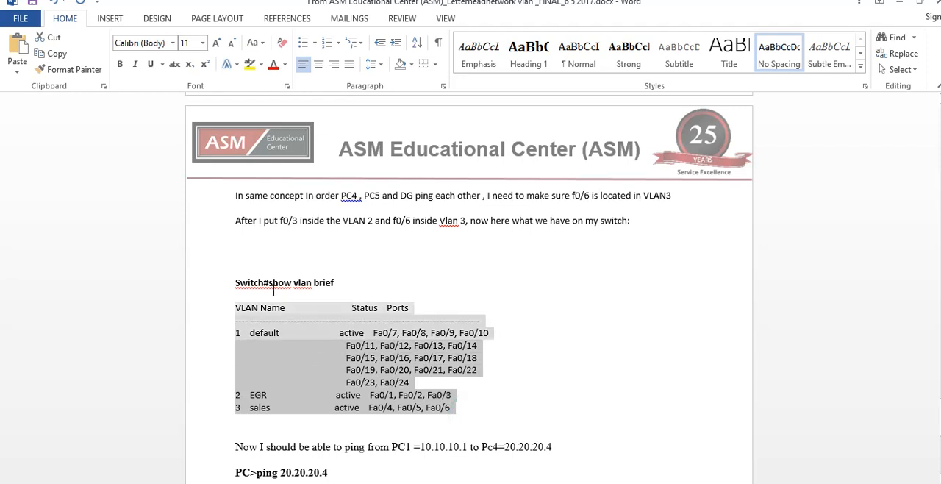
{"action": "scroll", "coordinate": [634, 362], "scroll_direction": "down", "scroll_amount": 1}
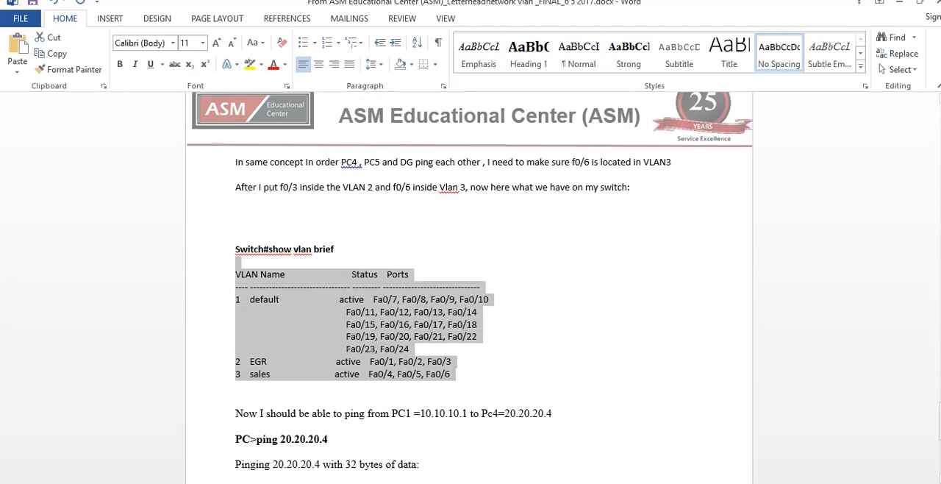
Minimize the Word document, Packet Tracer and the PC1, Switch1, PC4 and PC2 windows to reach the Chrome browser
{"action": "key", "text": "alt+Tab"}
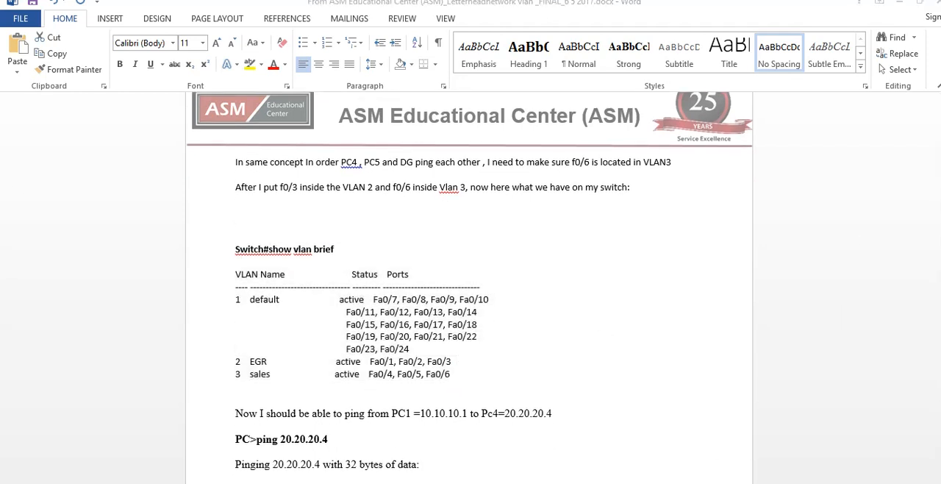
{"action": "left_click", "coordinate": [896, 5]}
{"action": "left_click", "coordinate": [616, 59]}
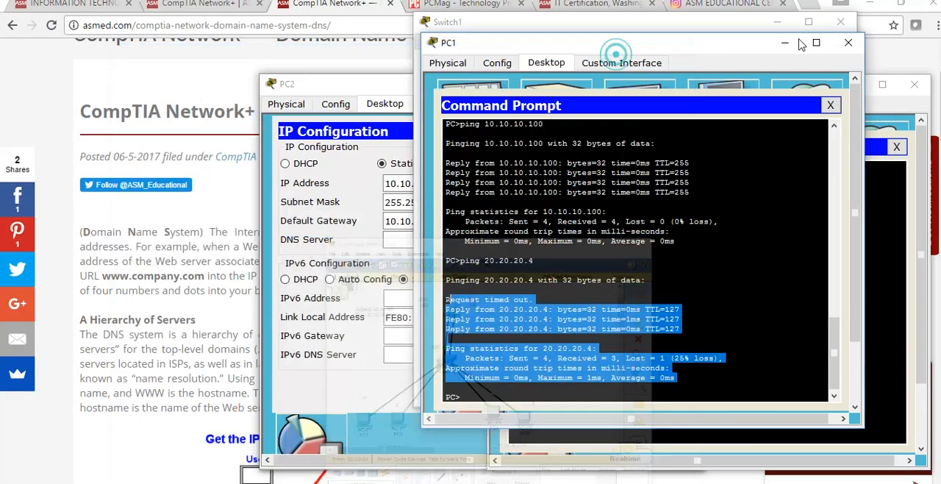
{"action": "left_click", "coordinate": [787, 41]}
{"action": "left_click", "coordinate": [779, 22]}
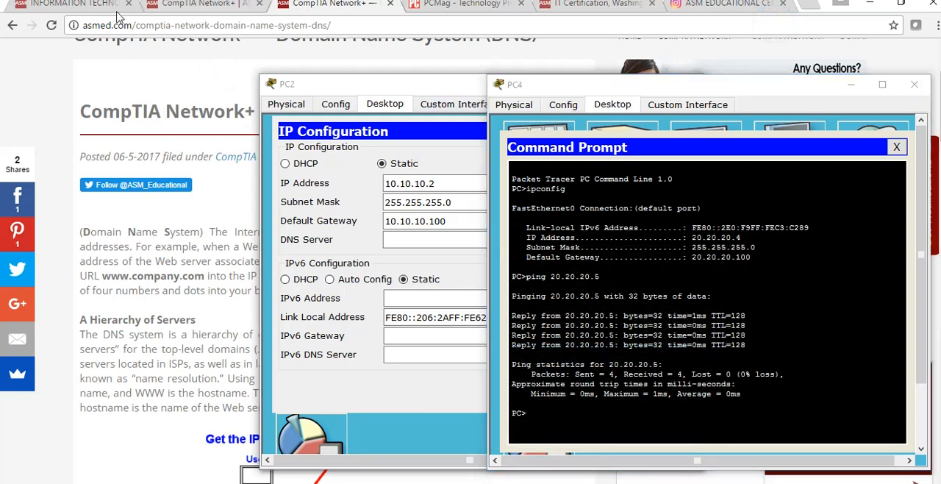
{"action": "left_click", "coordinate": [852, 85]}
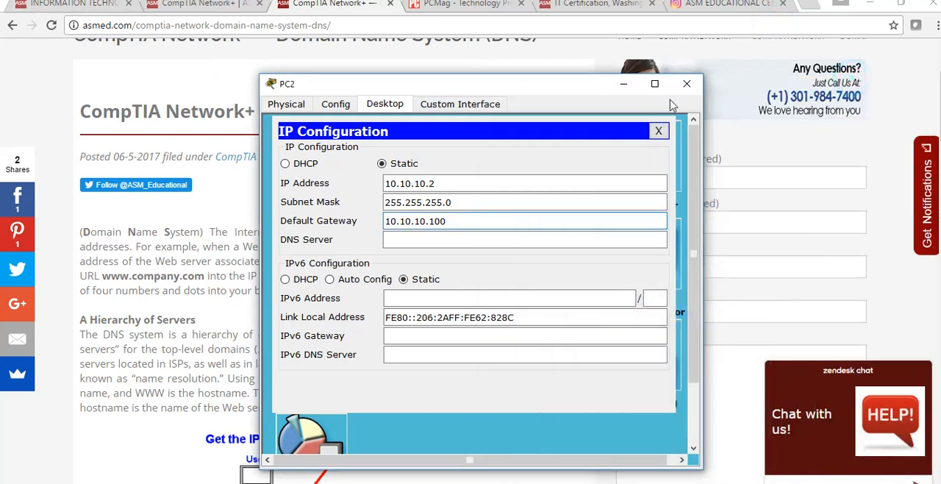
{"action": "left_click", "coordinate": [624, 83]}
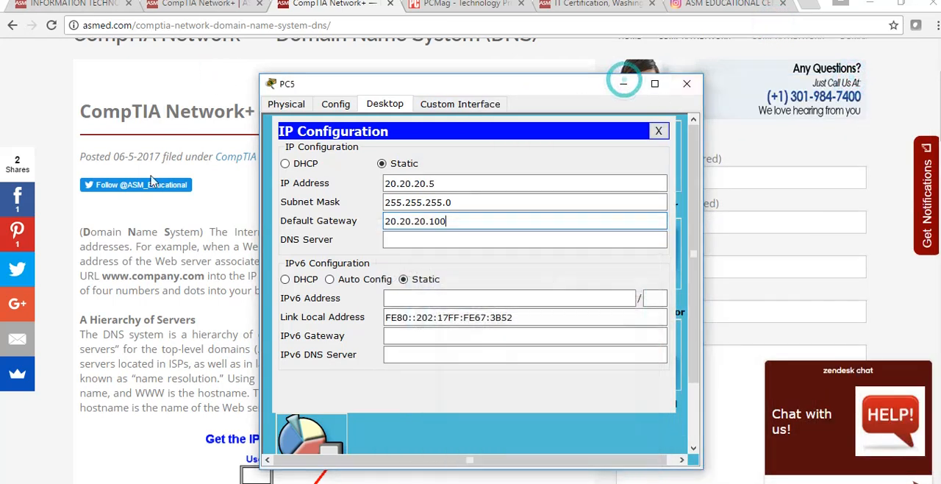
Bring up the asmed.com home page, closing the PC5 window and the PCMag page
{"action": "left_click", "coordinate": [184, 6]}
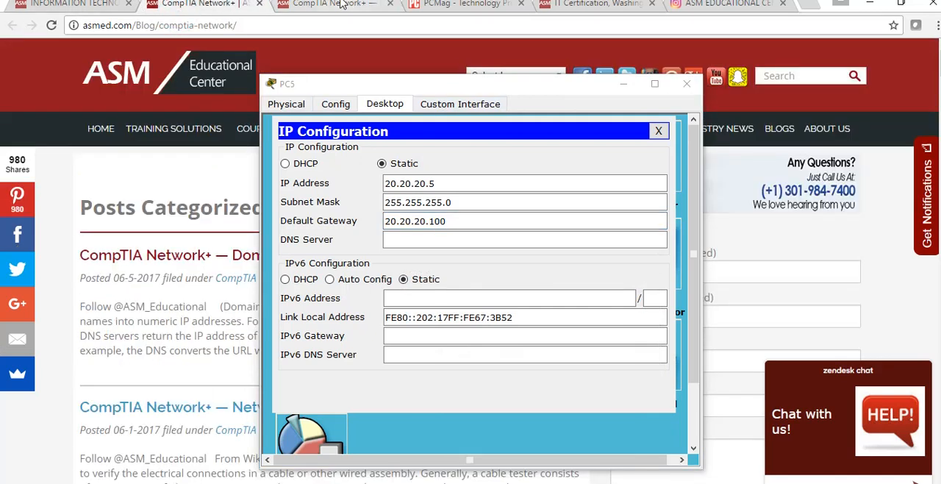
{"action": "left_click", "coordinate": [338, 5]}
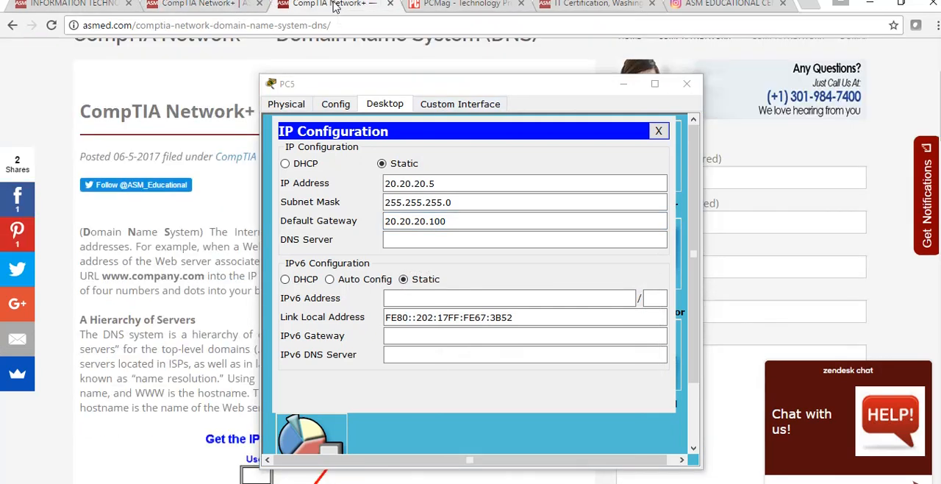
{"action": "left_click", "coordinate": [603, 6]}
{"action": "left_click", "coordinate": [685, 87]}
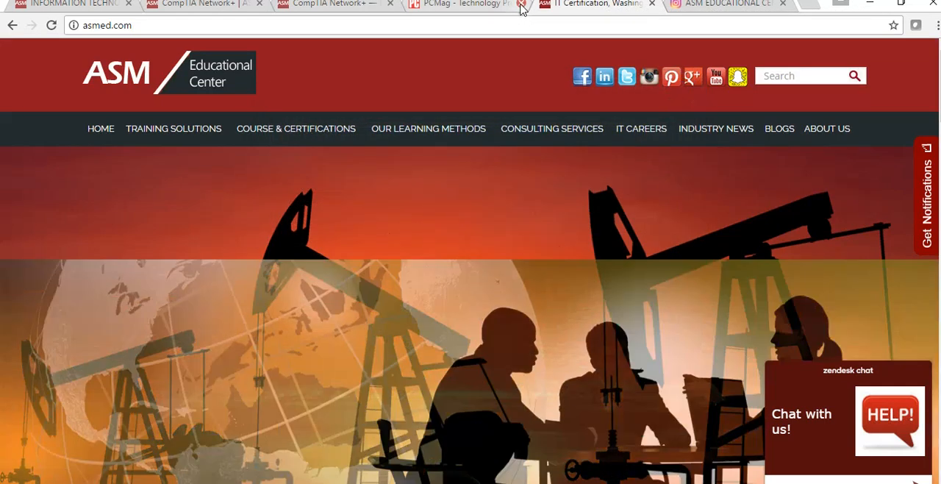
{"action": "left_click", "coordinate": [521, 3]}
Look over the asmed.com home page sections and the Information Technology (IT) page, highlighting each page's address
{"action": "left_click", "coordinate": [259, 26]}
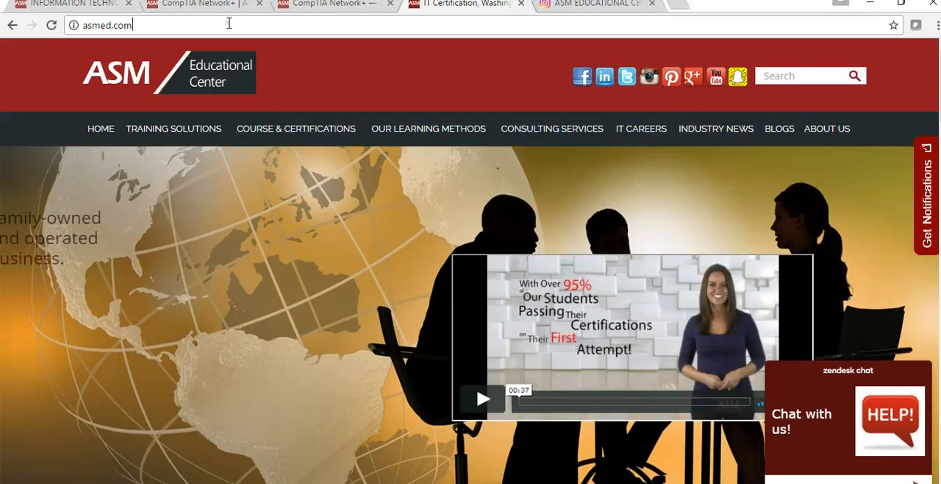
{"action": "scroll", "coordinate": [314, 225], "scroll_direction": "down", "scroll_amount": 5}
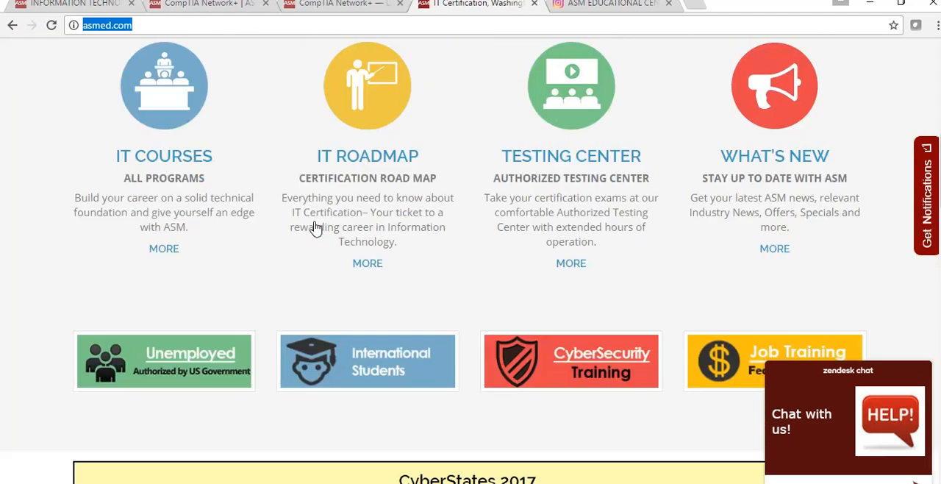
{"action": "scroll", "coordinate": [304, 212], "scroll_direction": "up", "scroll_amount": 2}
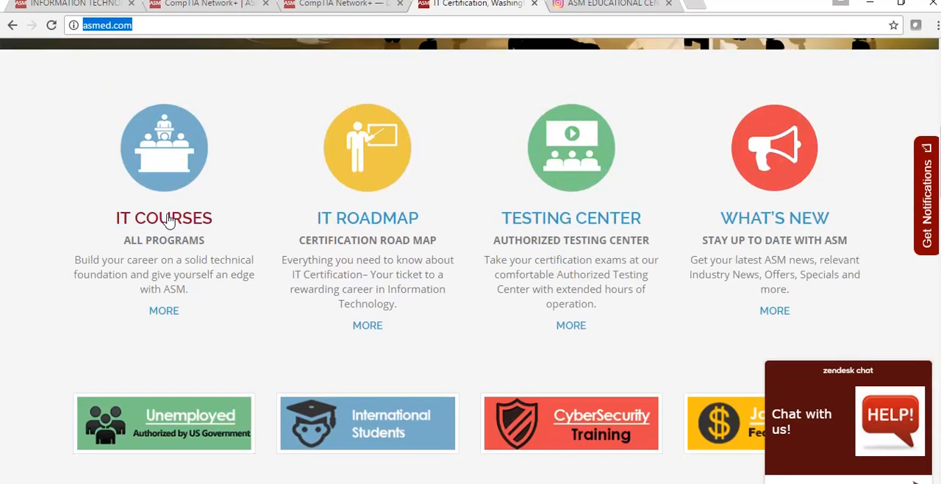
{"action": "left_click", "coordinate": [90, 4]}
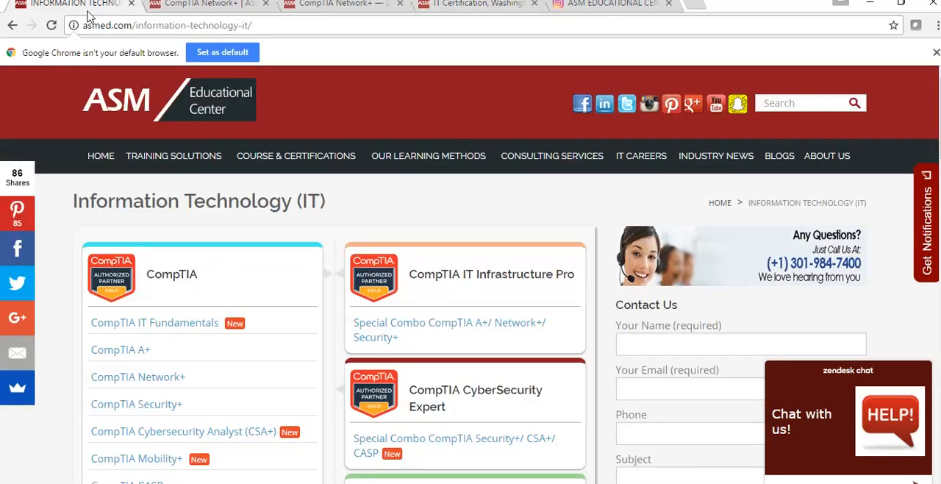
{"action": "left_click_drag", "start_coordinate": [293, 27], "coordinate": [100, 25]}
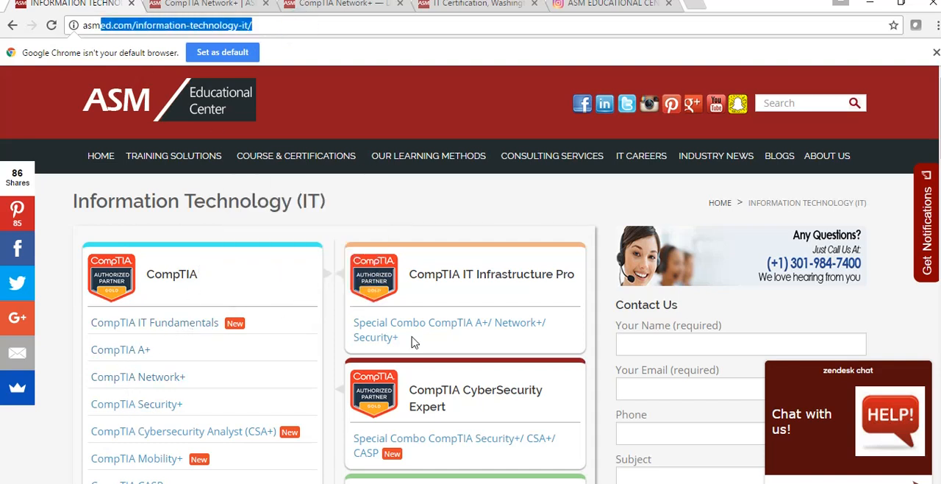
Collapse the chat widget and open the site's Community Outreach blog category
{"action": "mouse_move", "coordinate": [789, 164]}
{"action": "left_click", "coordinate": [921, 377]}
{"action": "mouse_move", "coordinate": [750, 168]}
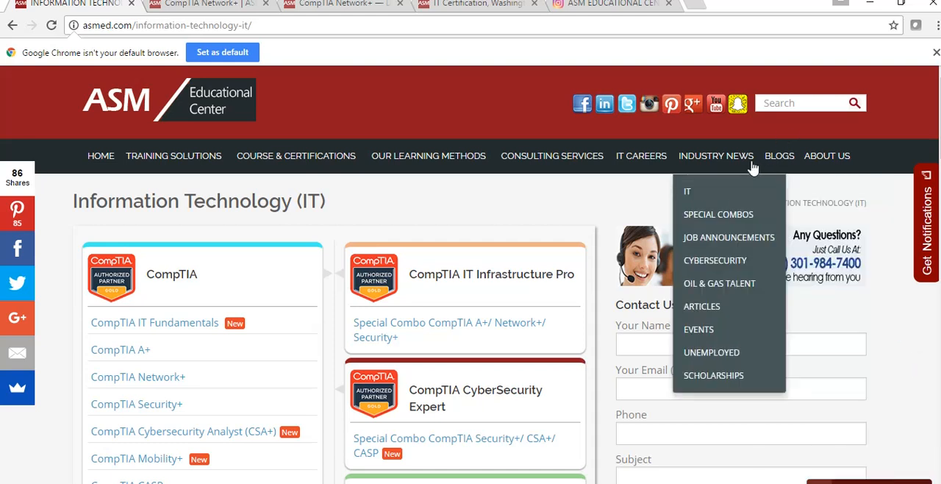
{"action": "mouse_move", "coordinate": [777, 163]}
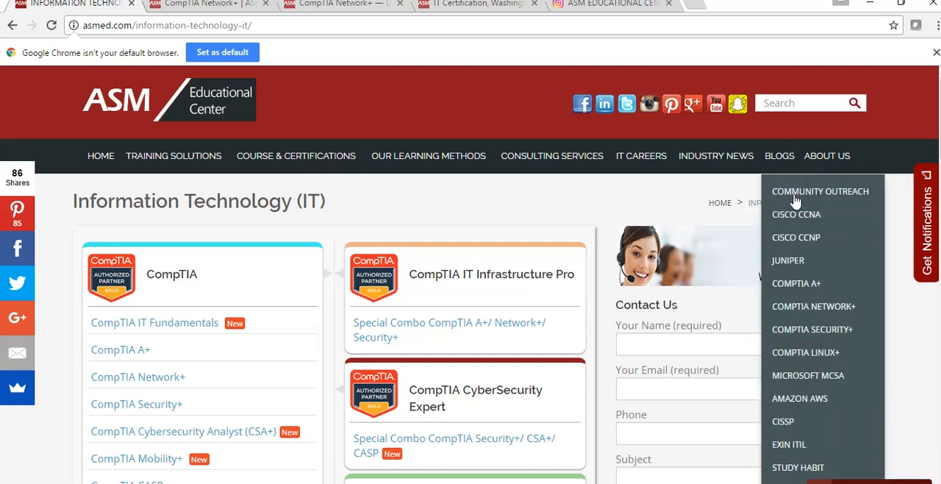
{"action": "left_click", "coordinate": [797, 194]}
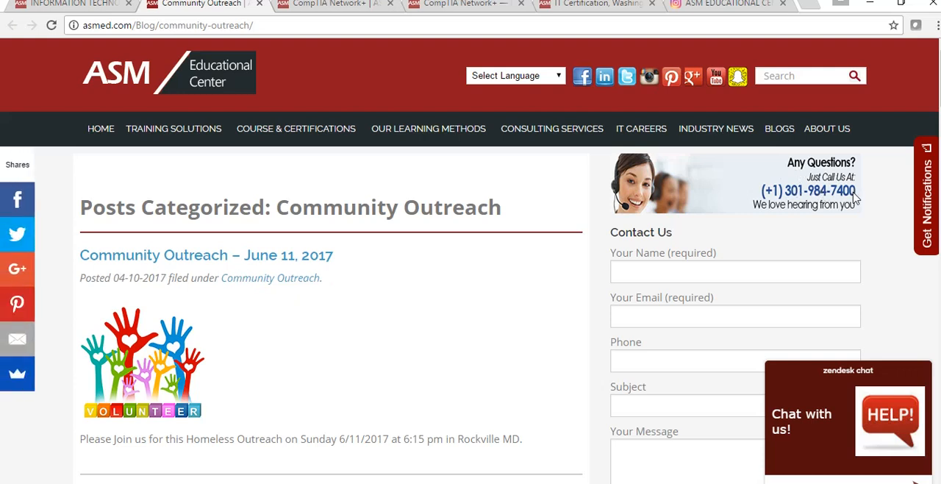
Look over the Community Outreach posts and place the cursor in the contact form's name field
{"action": "left_click", "coordinate": [640, 267]}
{"action": "scroll", "coordinate": [638, 264], "scroll_direction": "down", "scroll_amount": 3}
{"action": "scroll", "coordinate": [640, 267], "scroll_direction": "up", "scroll_amount": 3}
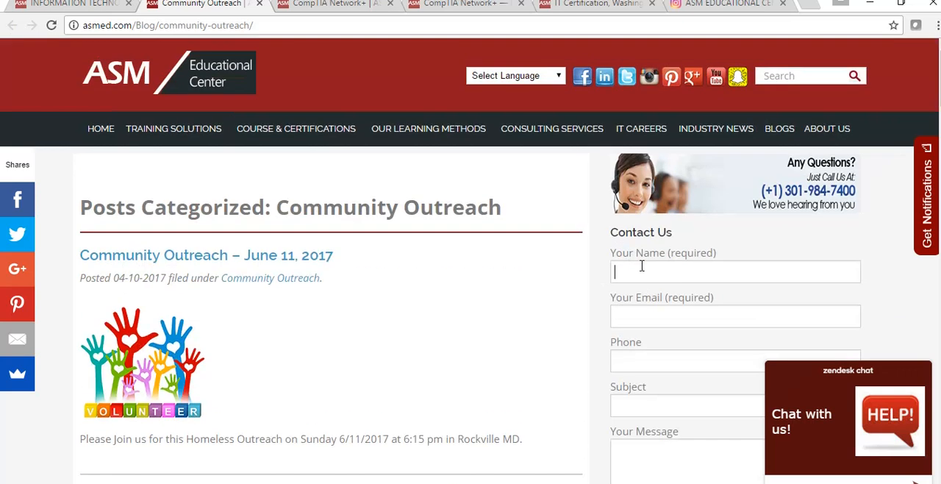